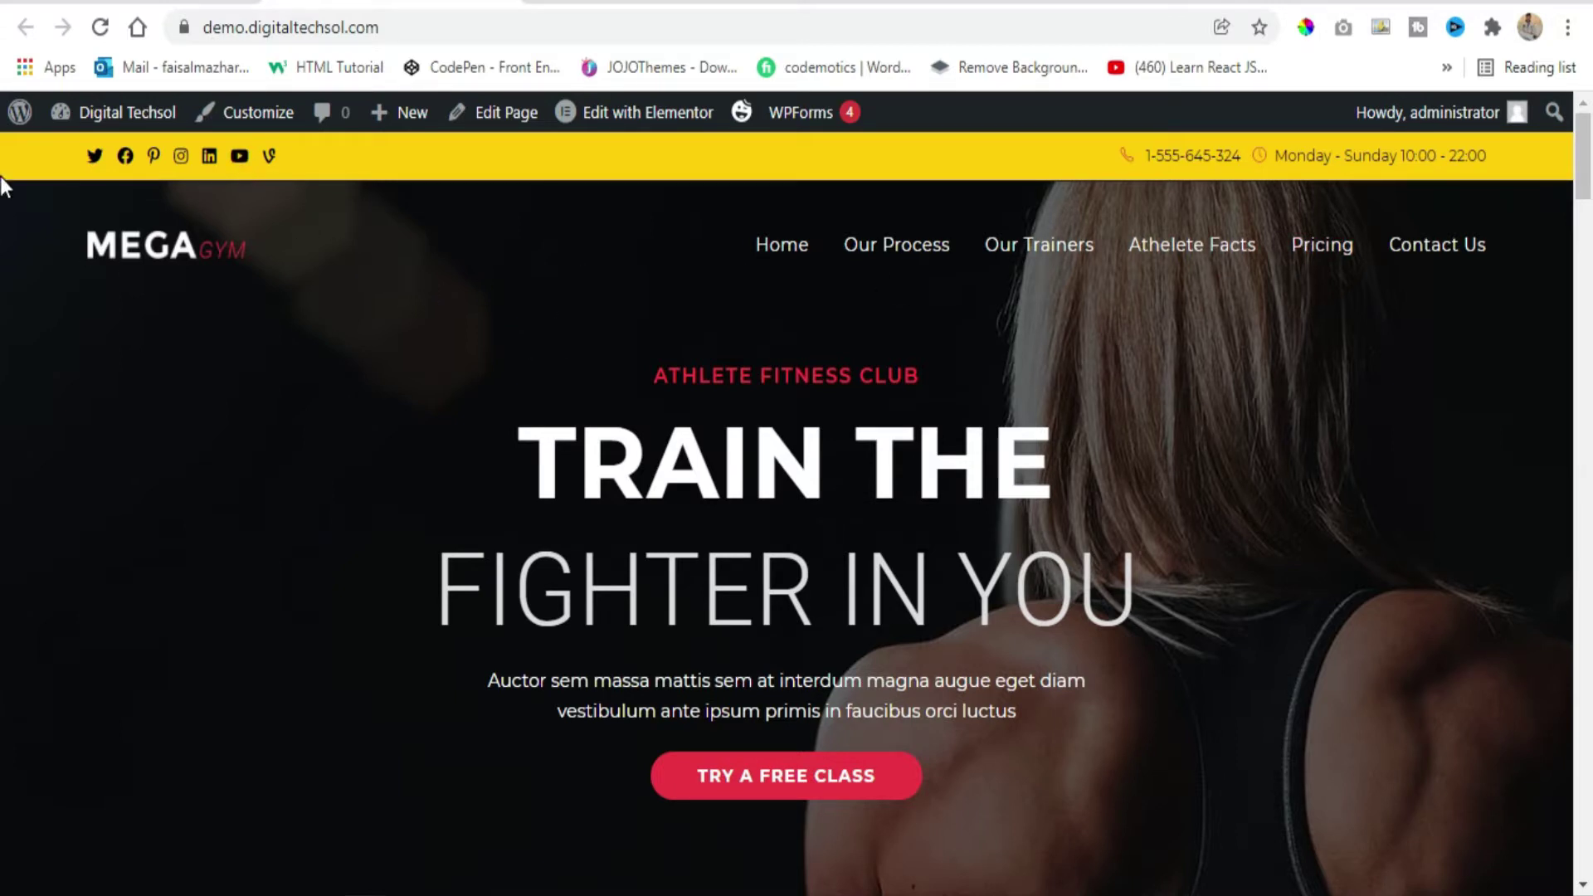
Open the site's theme customizer and go to the general settings of the Header section.
scroll(86, 551, down, 1)
scroll(75, 348, up, 1)
click(252, 122)
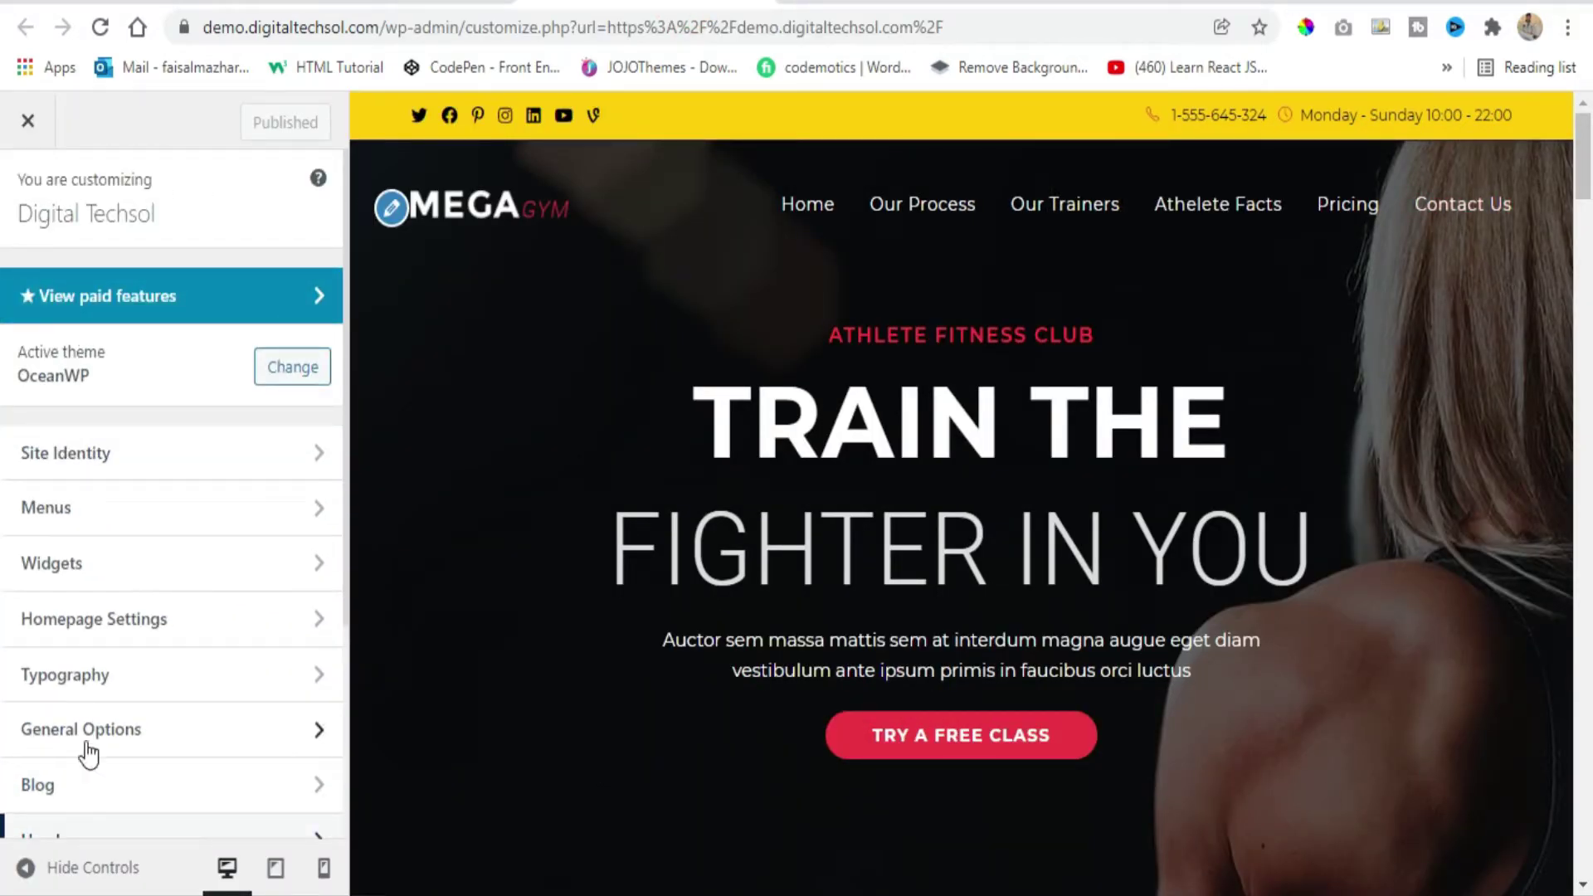
scroll(147, 340, down, 3)
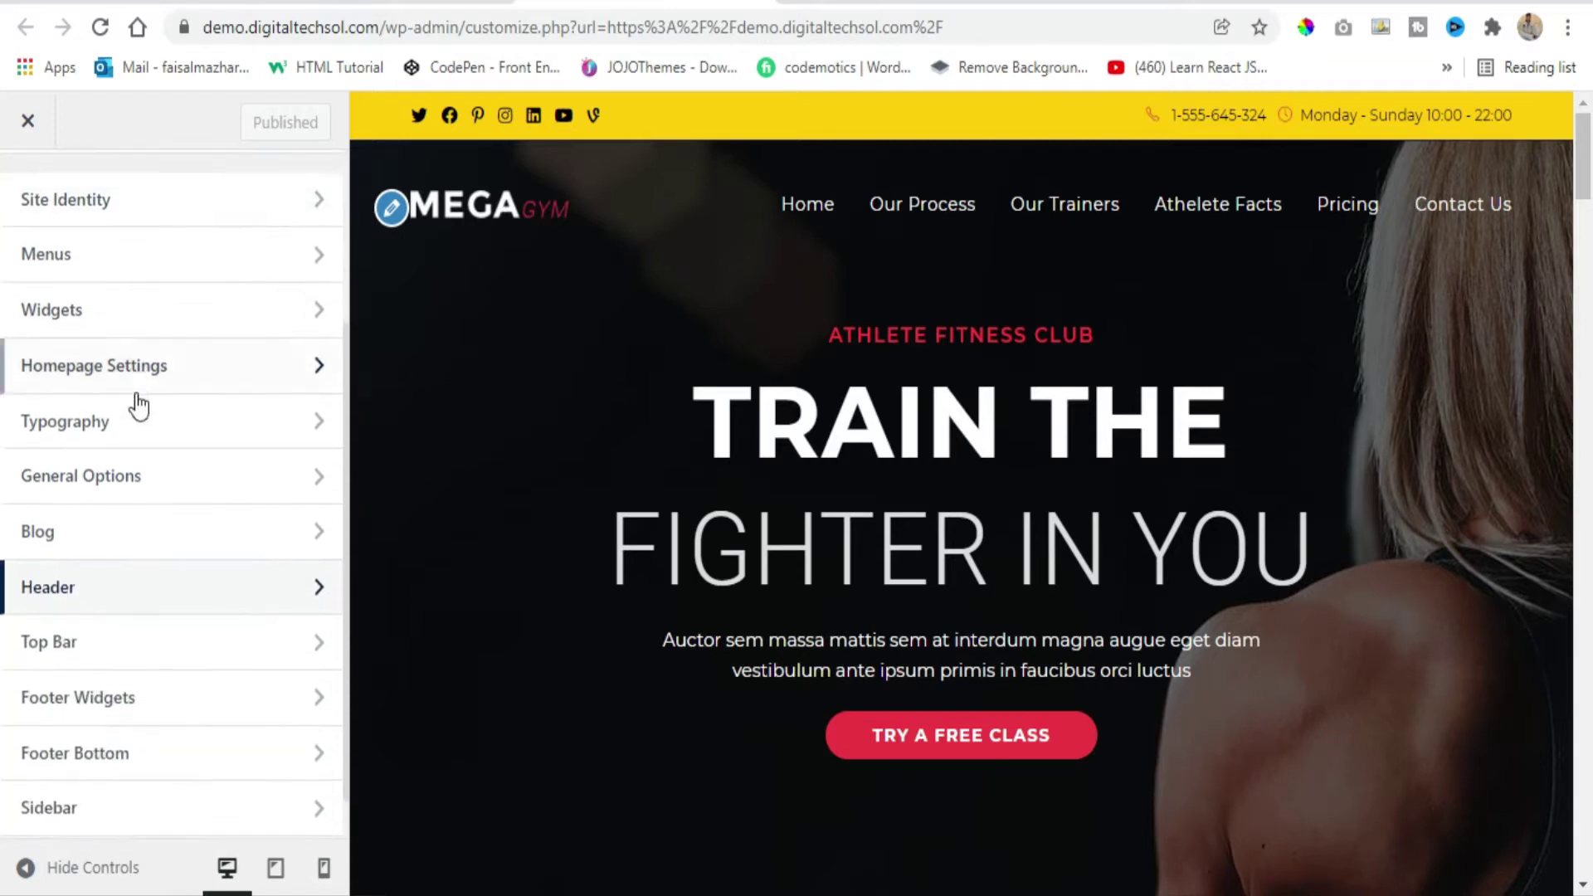
scroll(148, 513, down, 1)
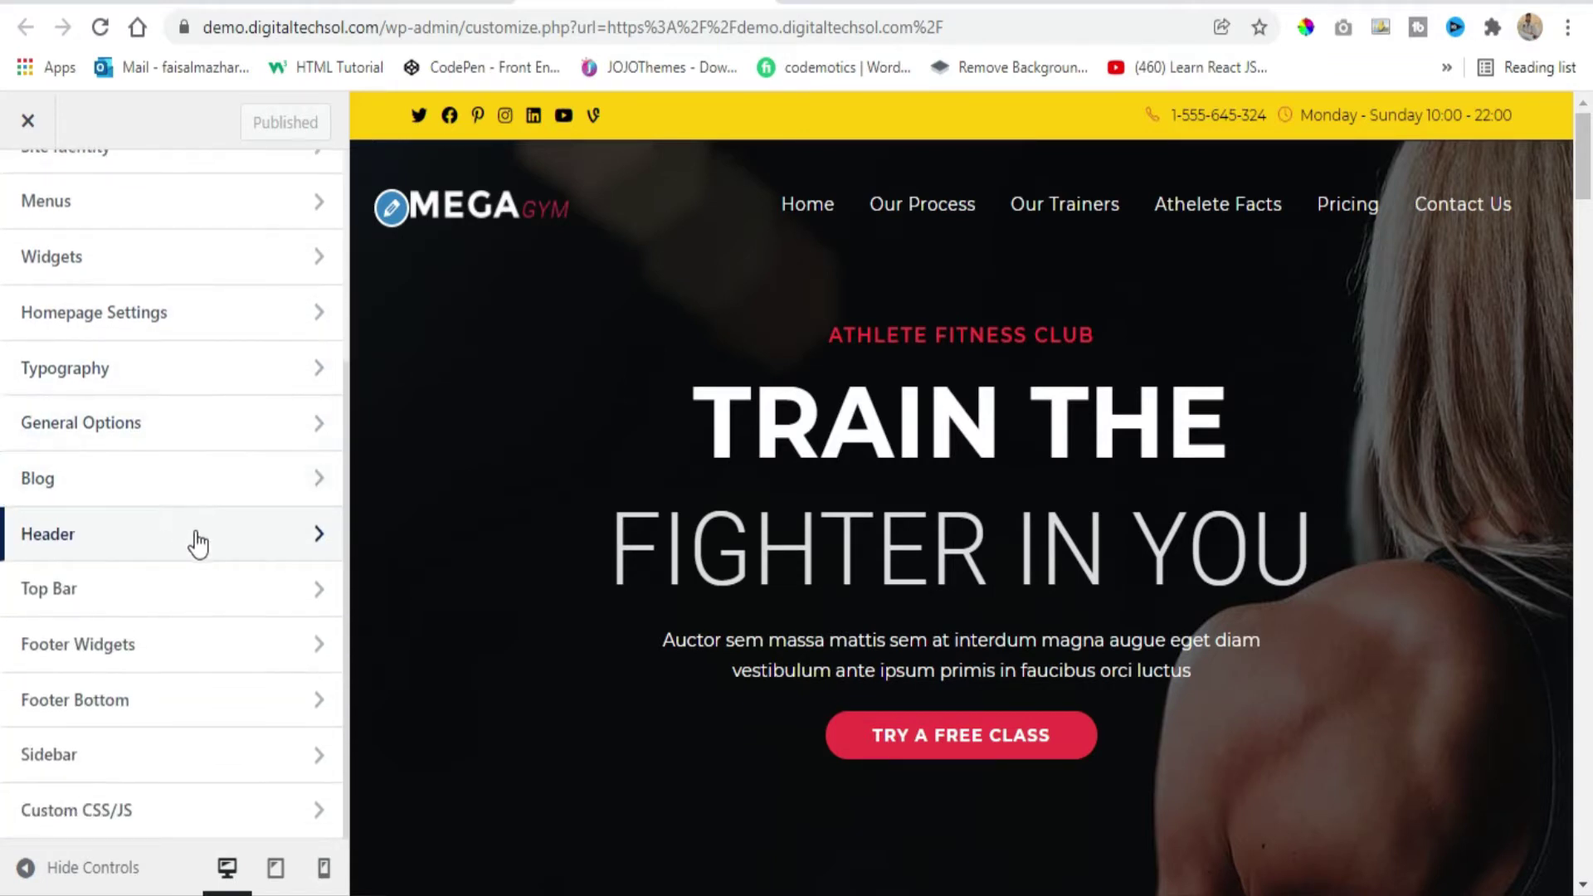
click(196, 535)
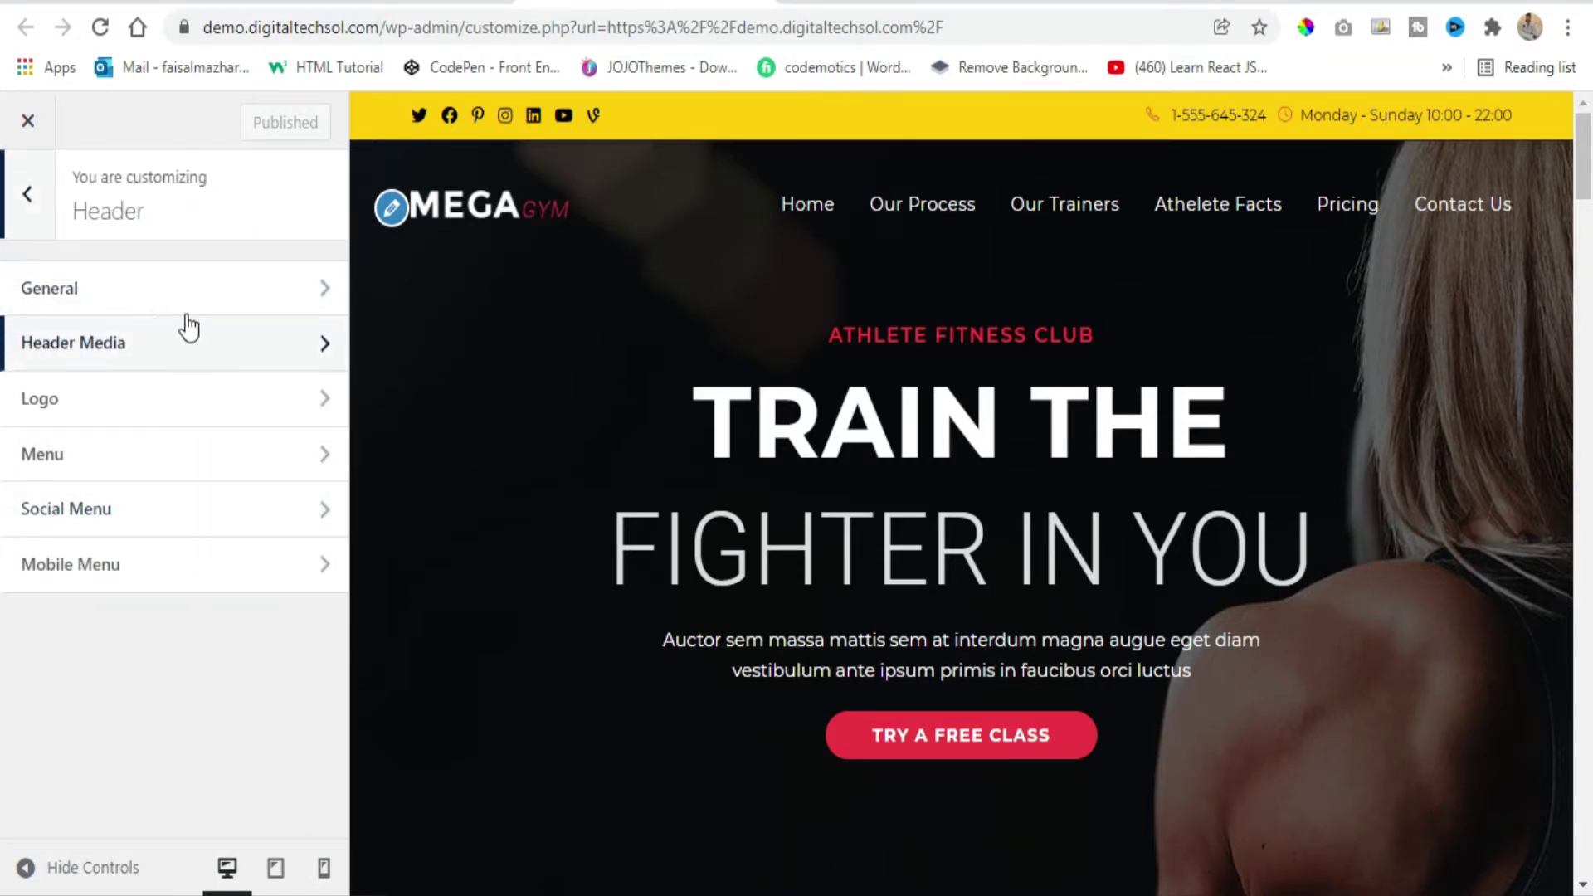
click(165, 214)
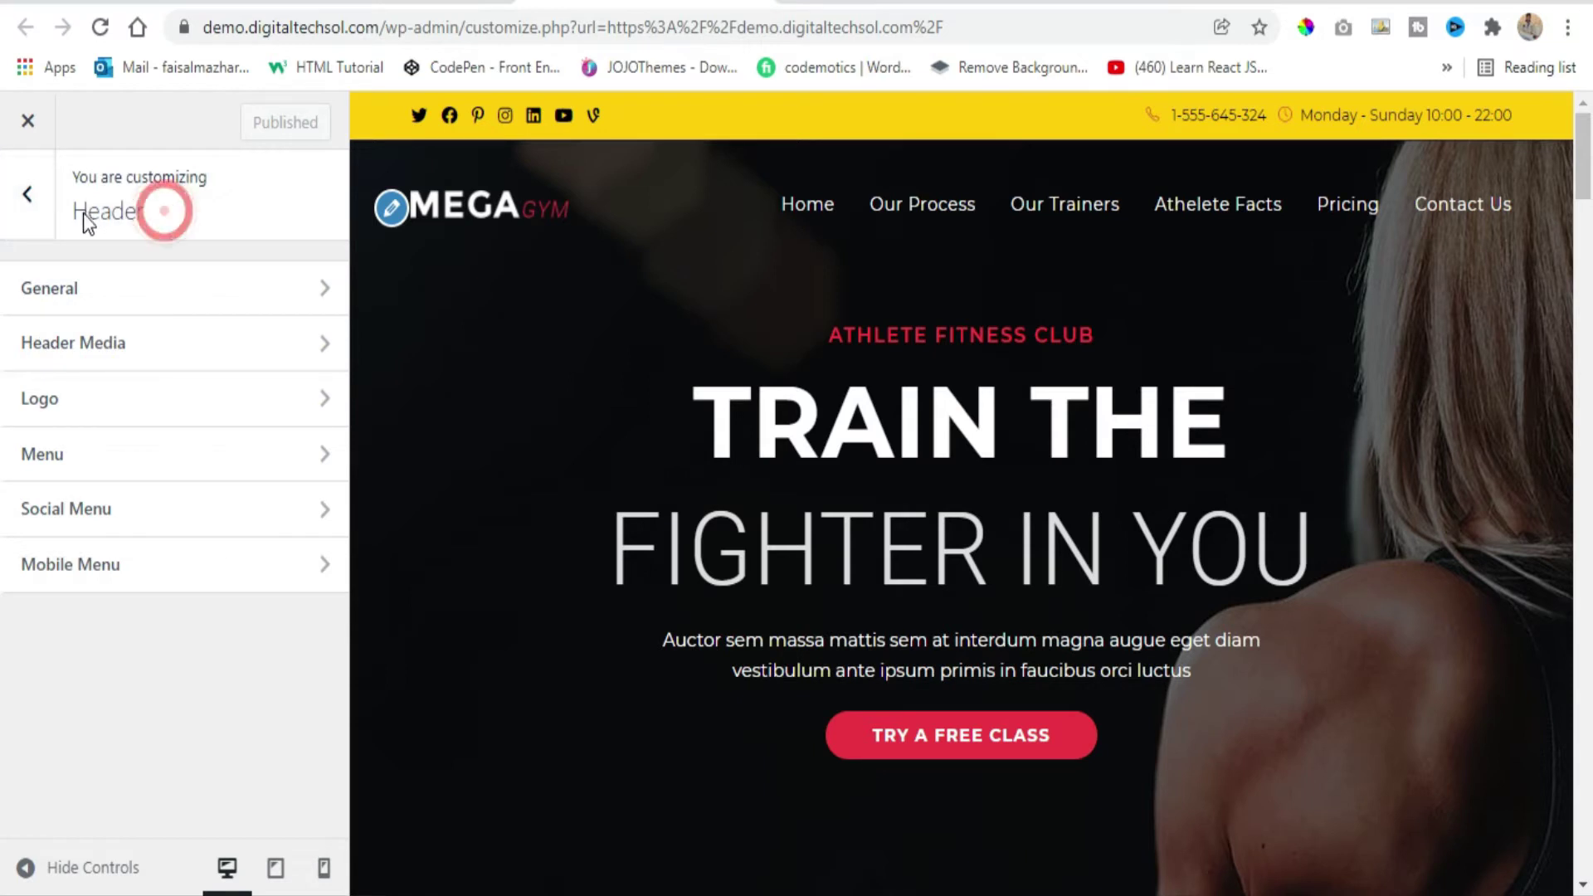
click(154, 288)
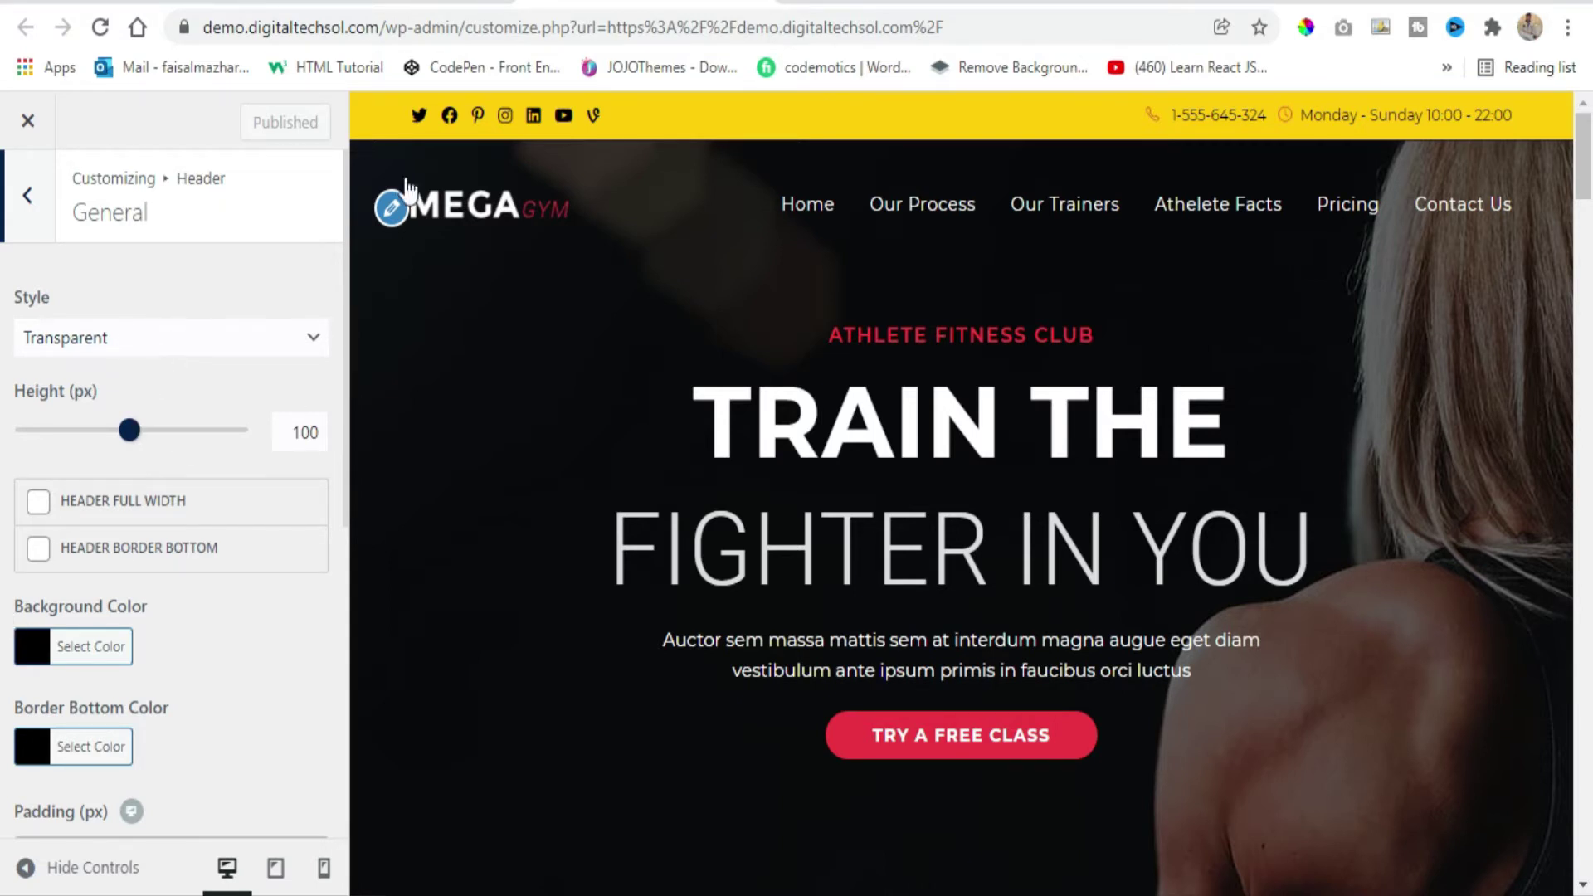
Enable the full-width header option, publish it and reload the live homepage to check it.
click(27, 121)
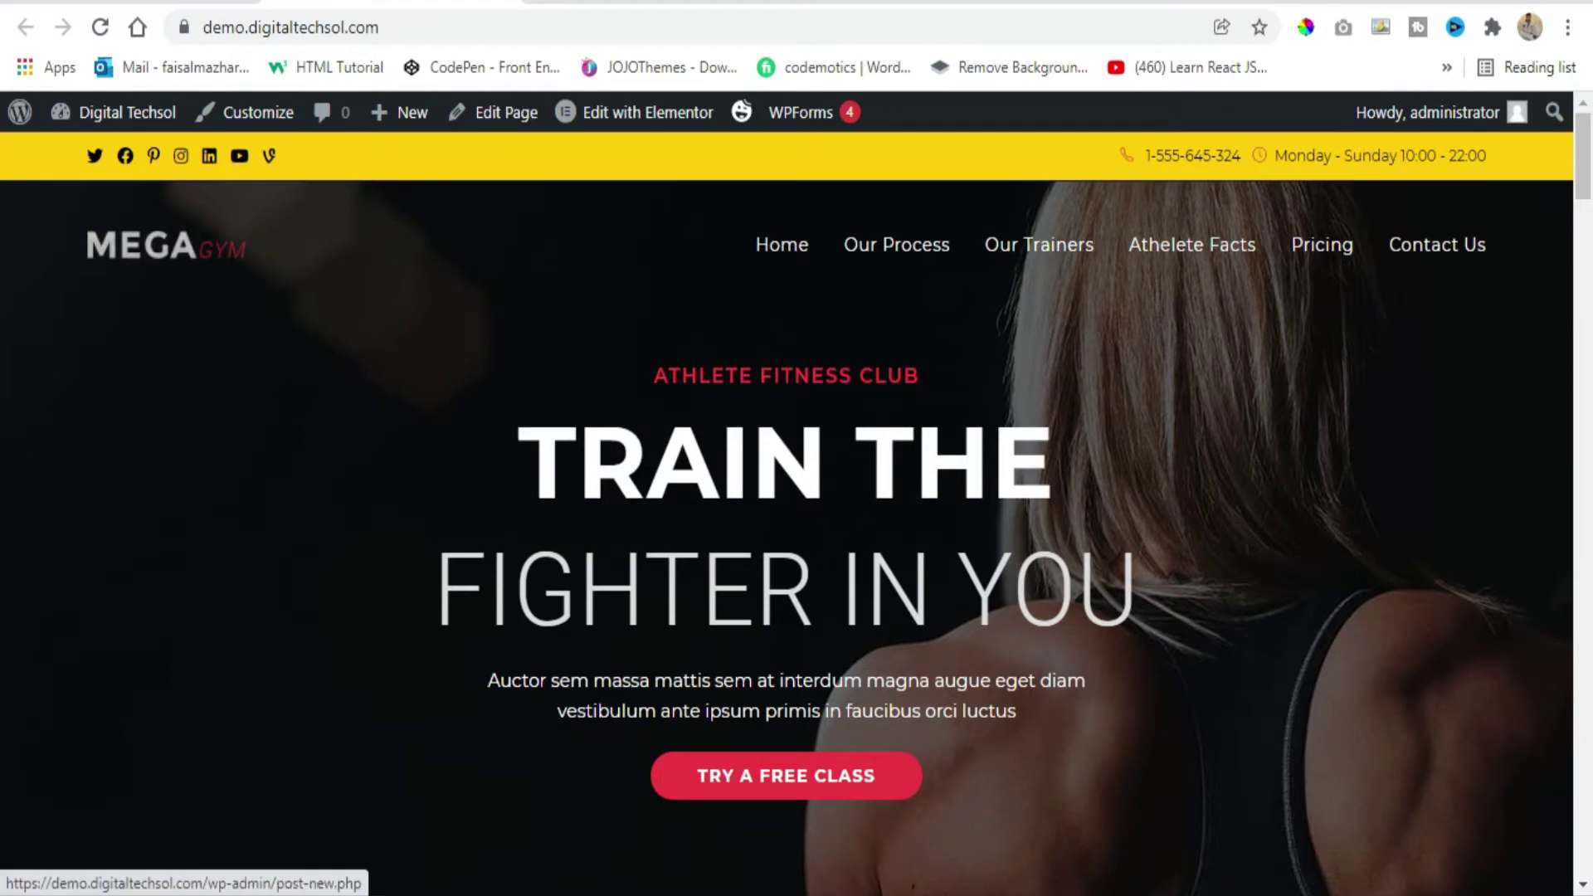
click(572, 3)
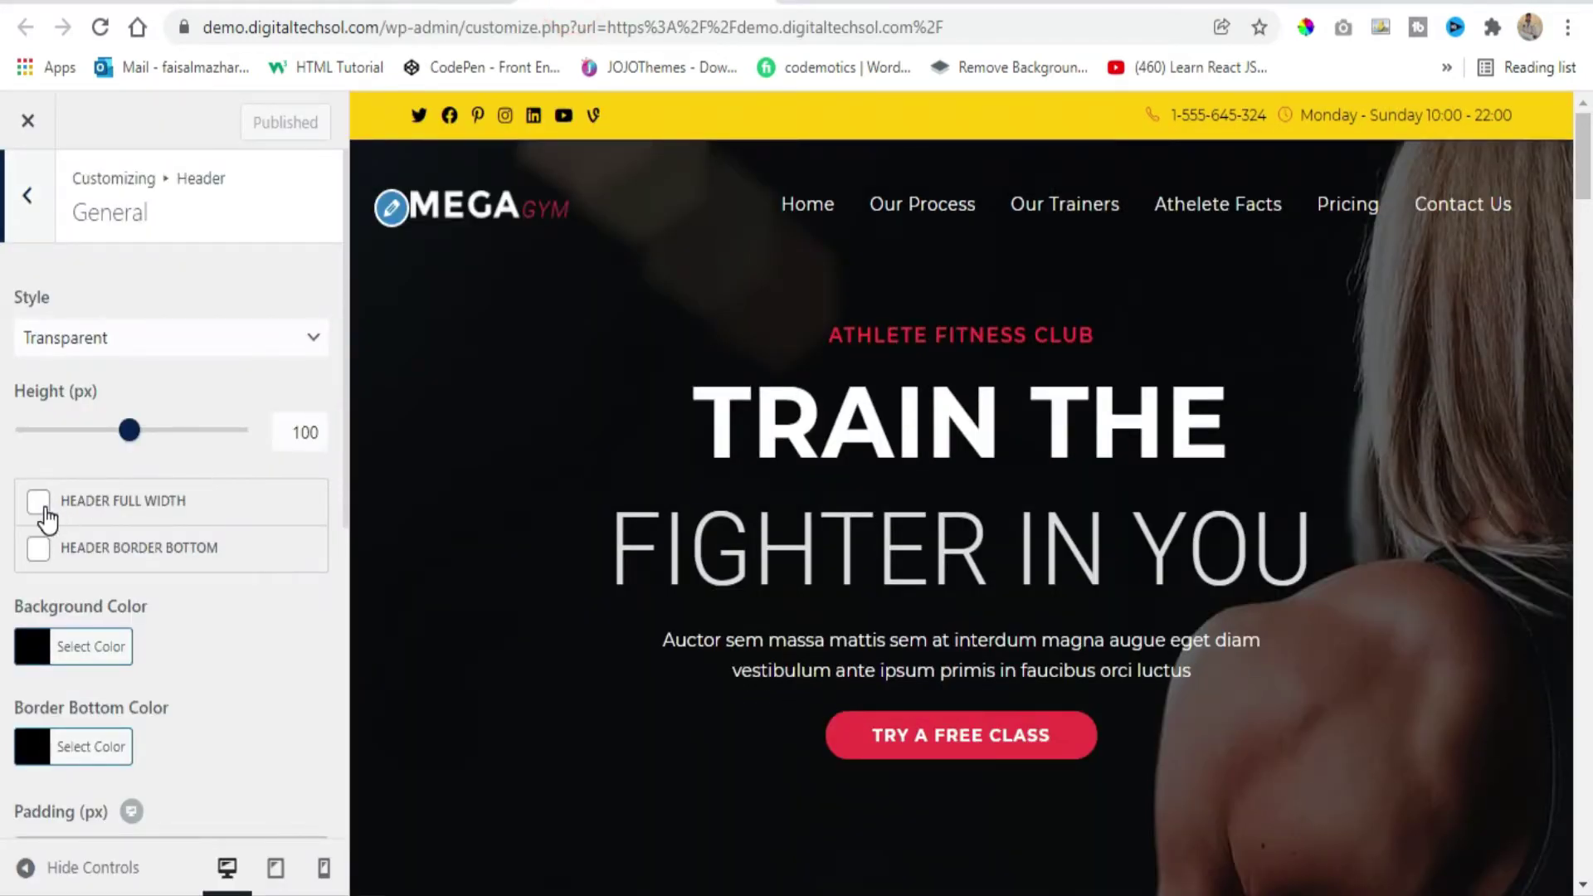
click(370, 2)
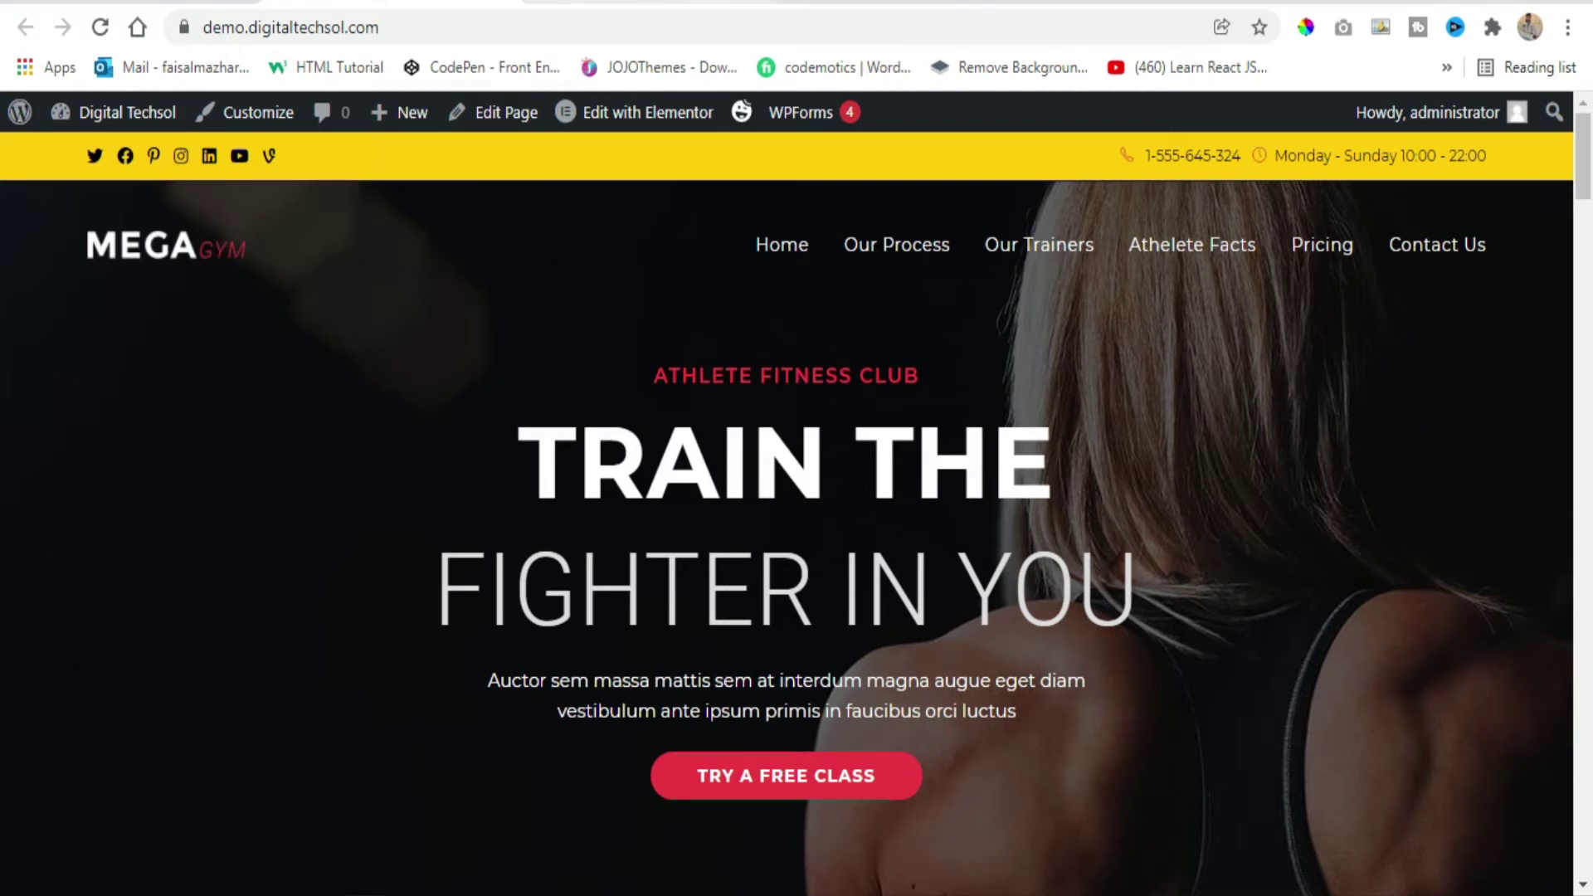
click(680, 3)
click(38, 502)
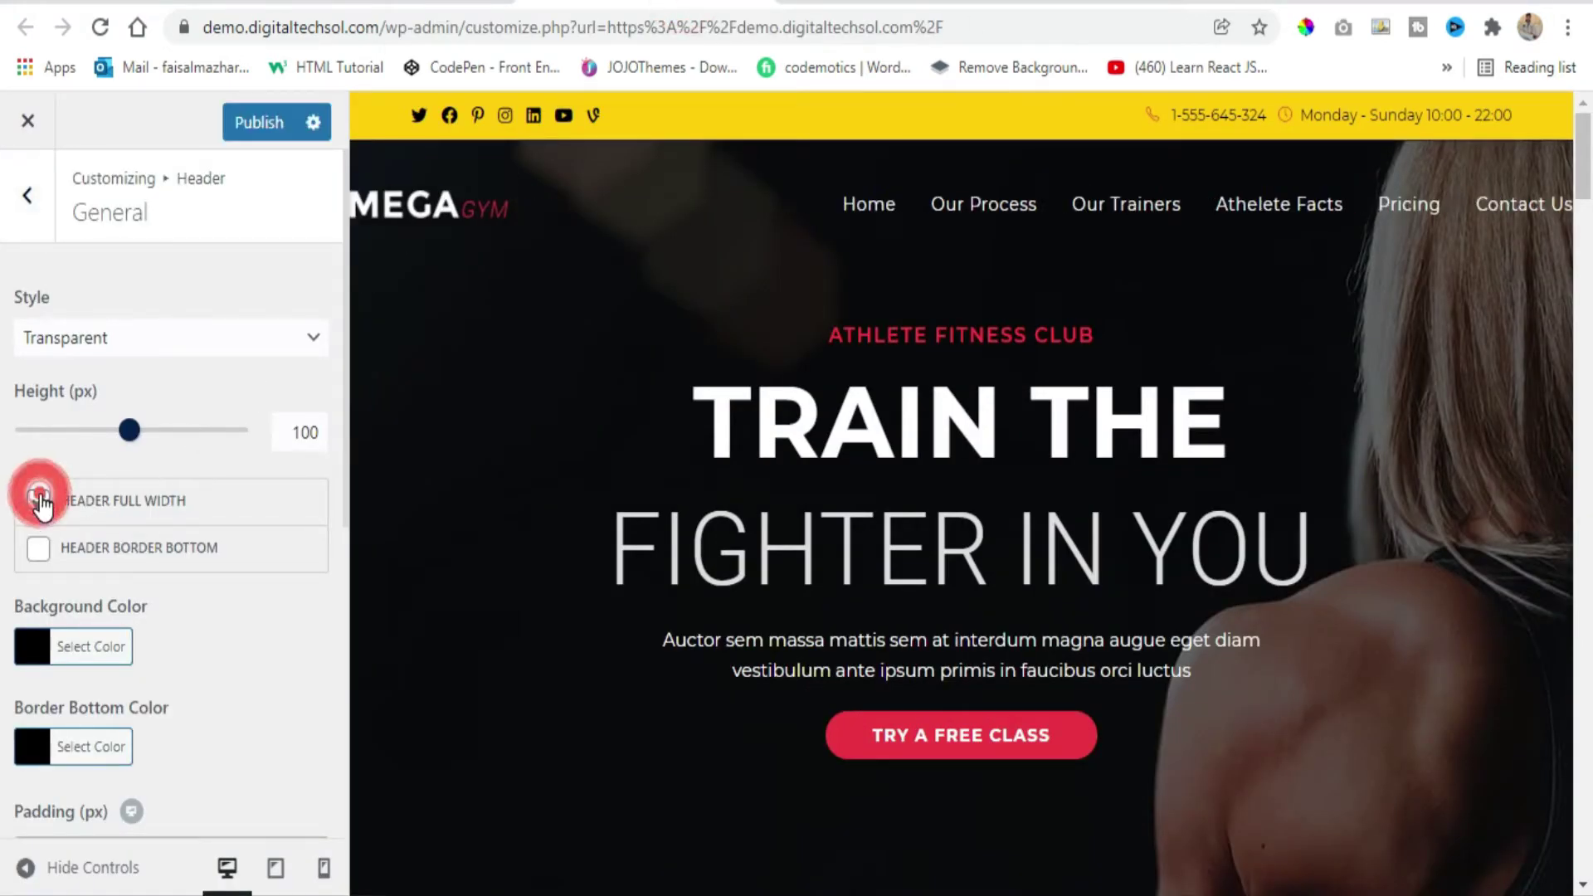
click(261, 129)
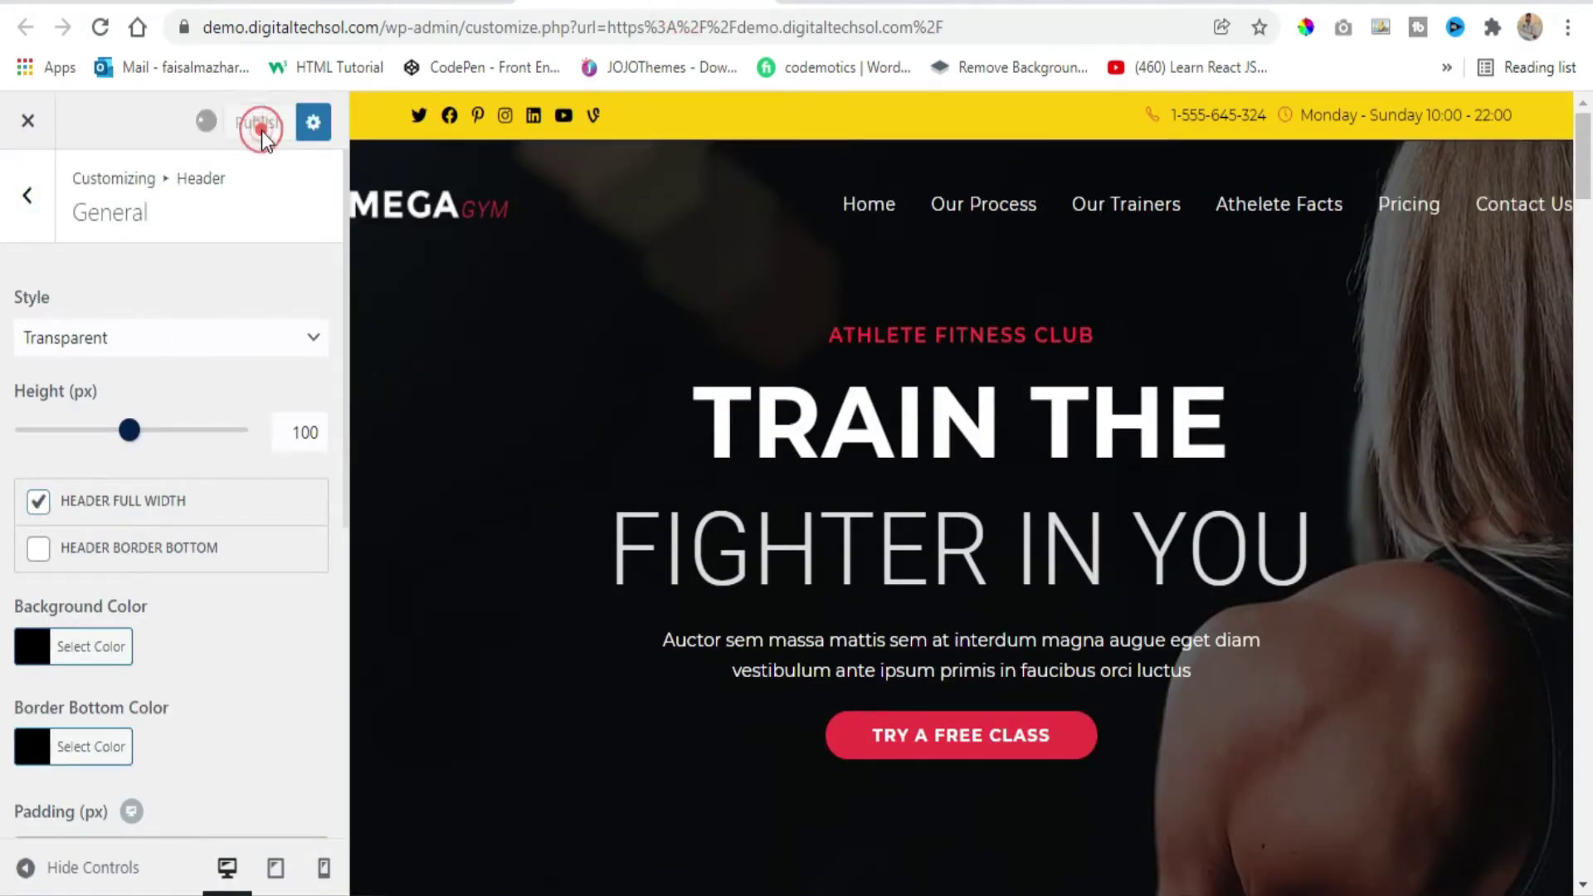
click(388, 5)
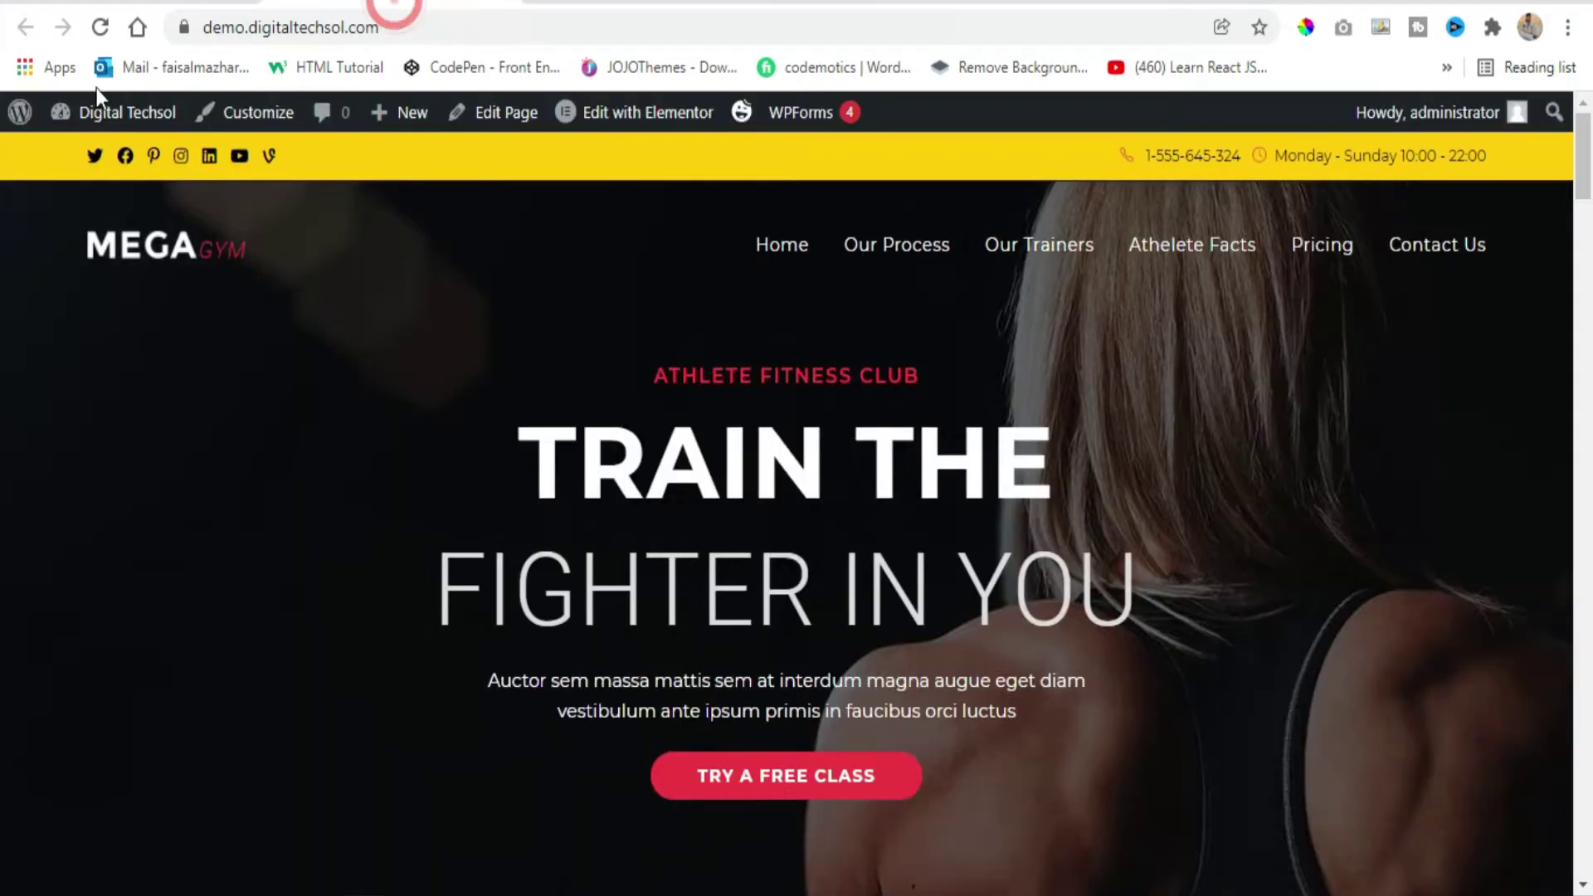
click(100, 27)
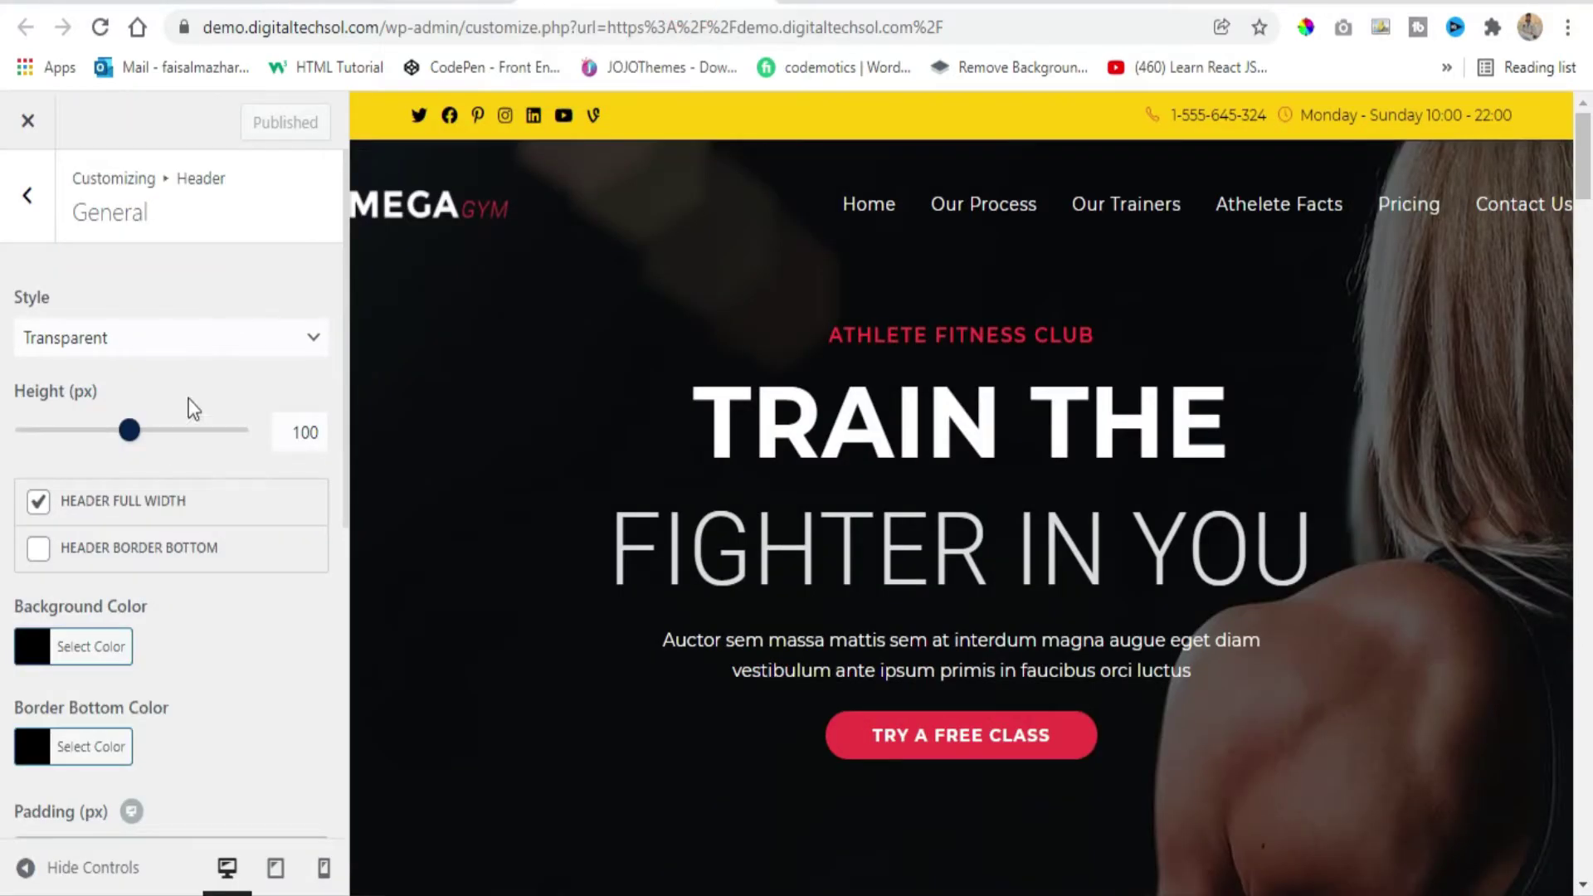
Review the header padding settings and turn off the full-width header option.
scroll(187, 398, down, 2)
scroll(178, 470, down, 1)
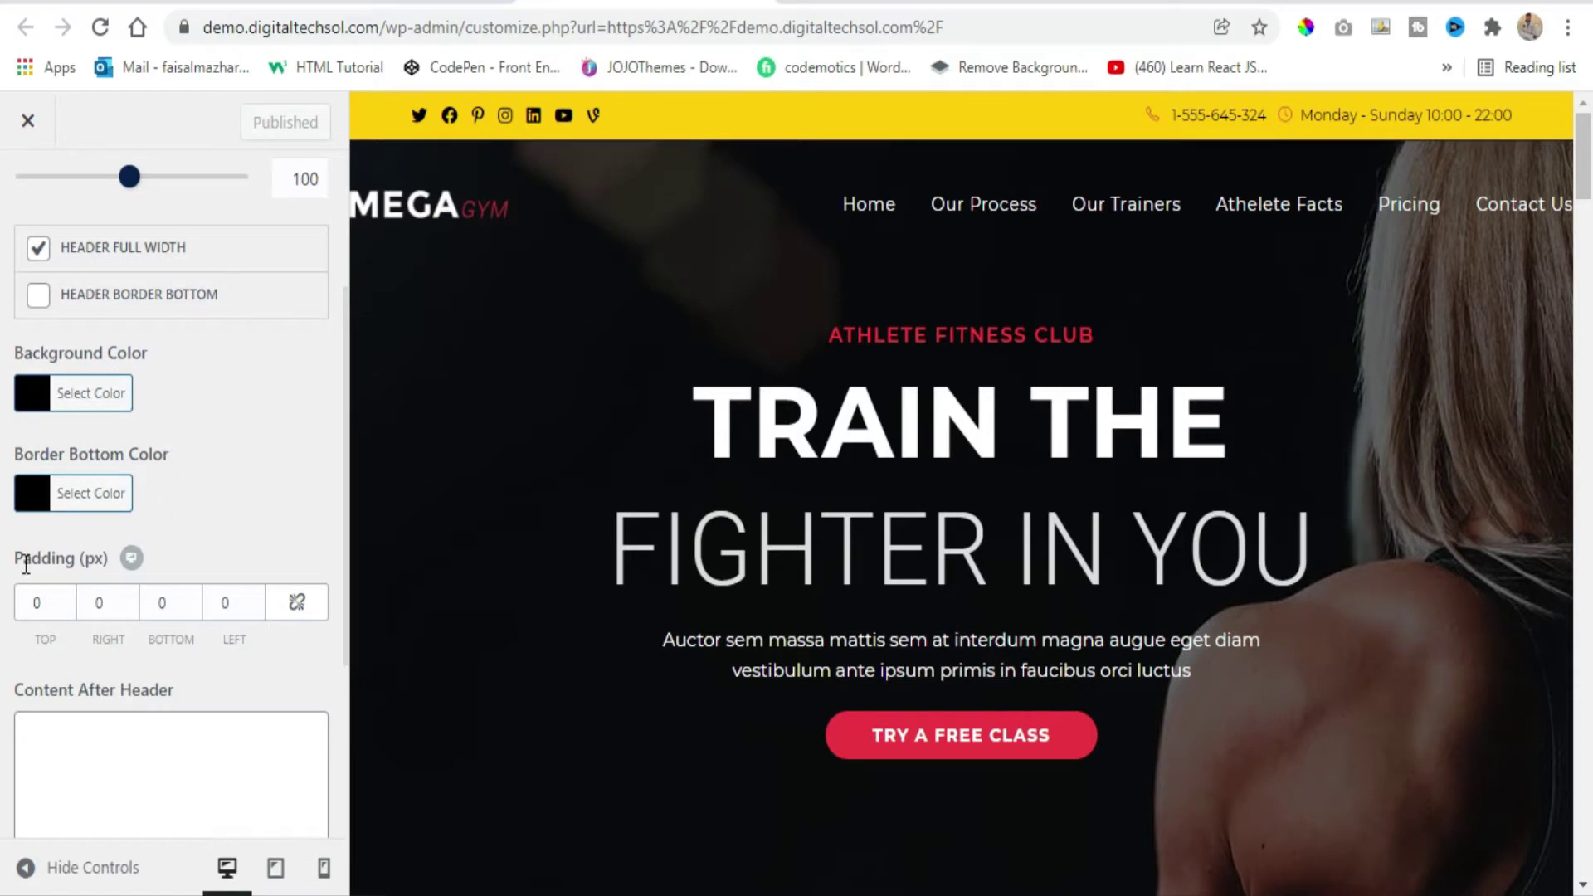
drag(23, 560, 121, 572)
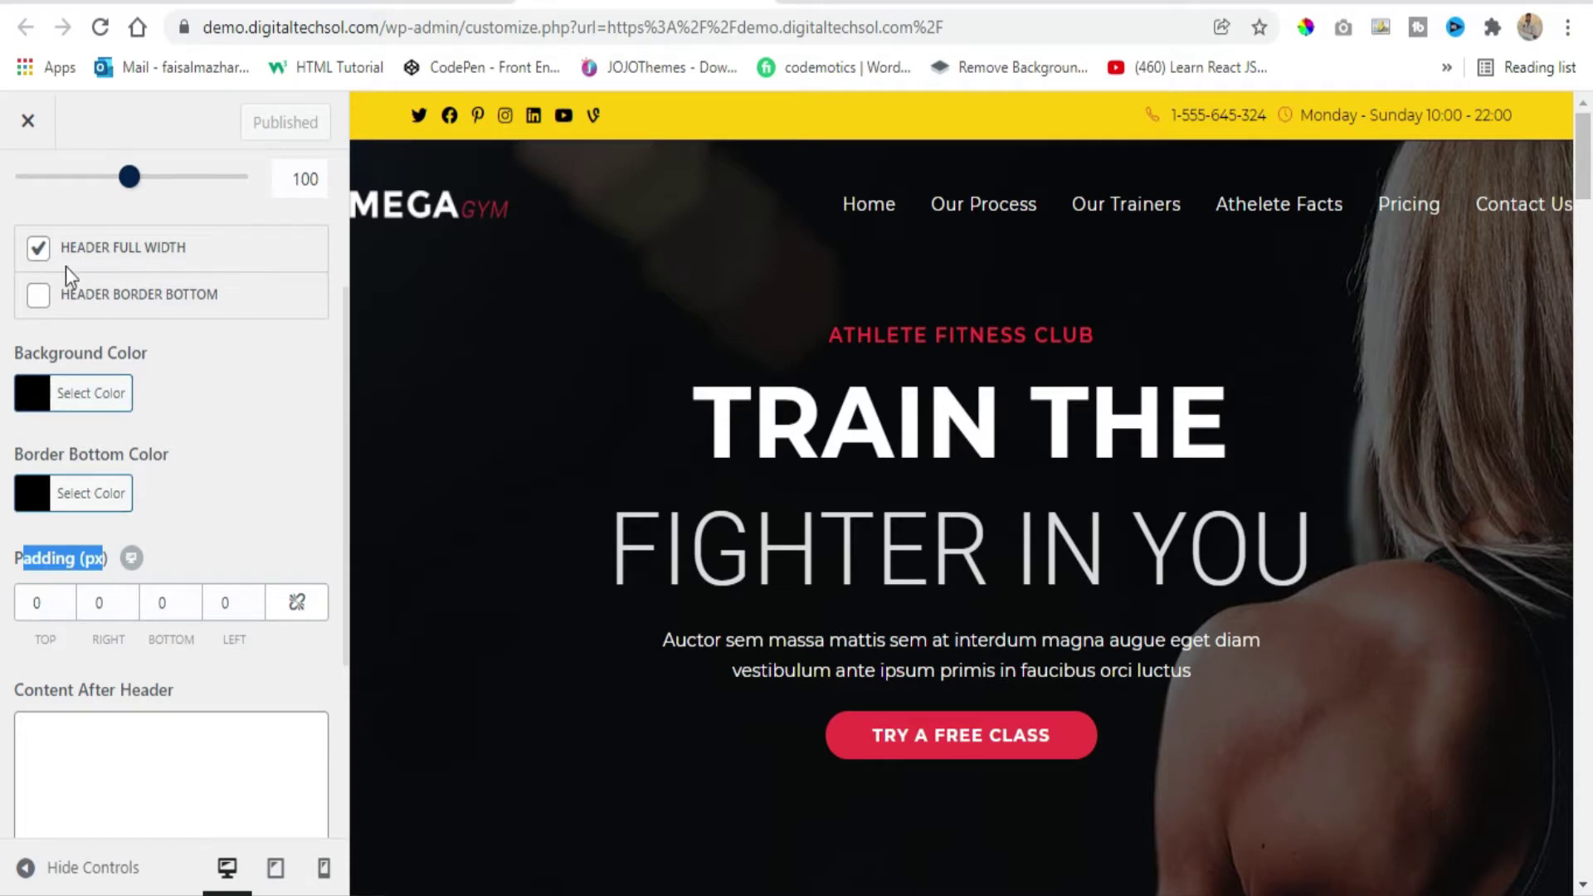
scroll(164, 438, up, 3)
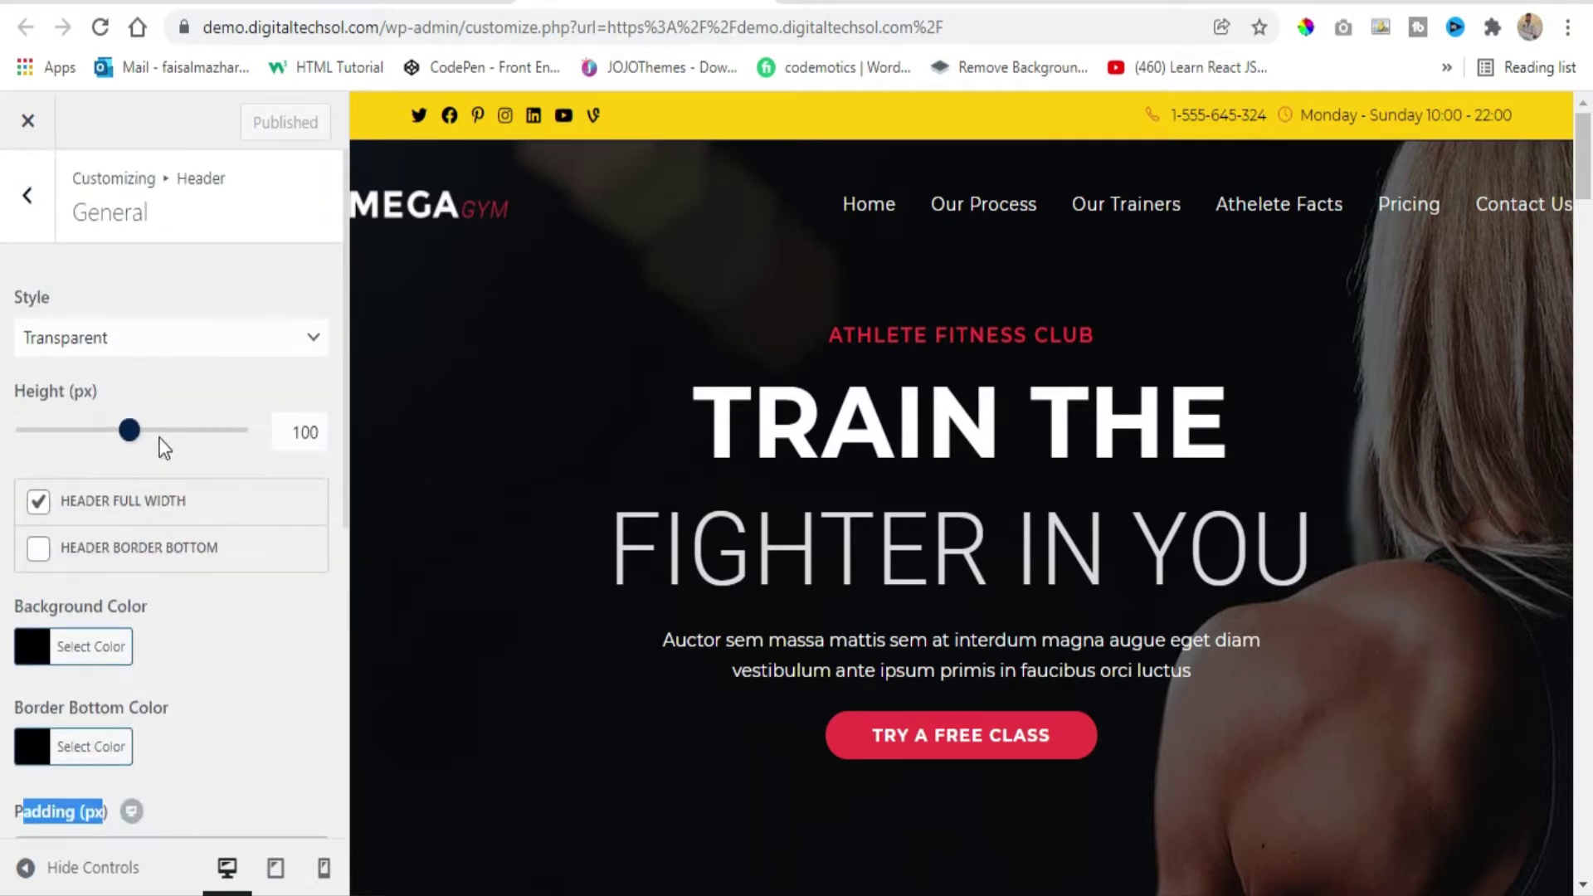
click(39, 505)
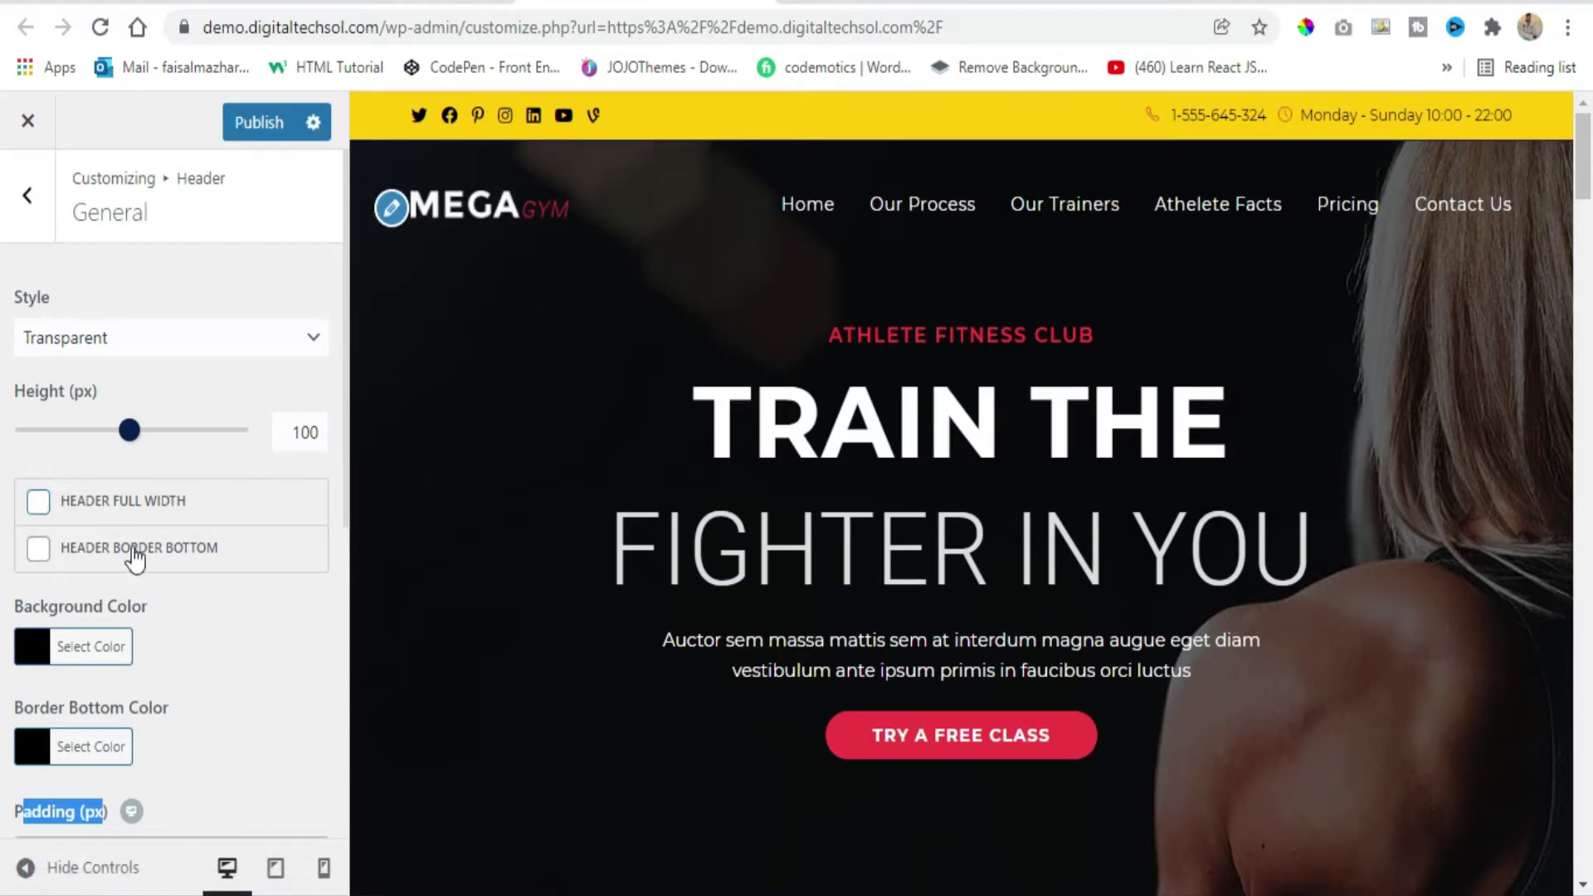
Enable the header's bottom border and set its border color to #ffcc00.
click(39, 554)
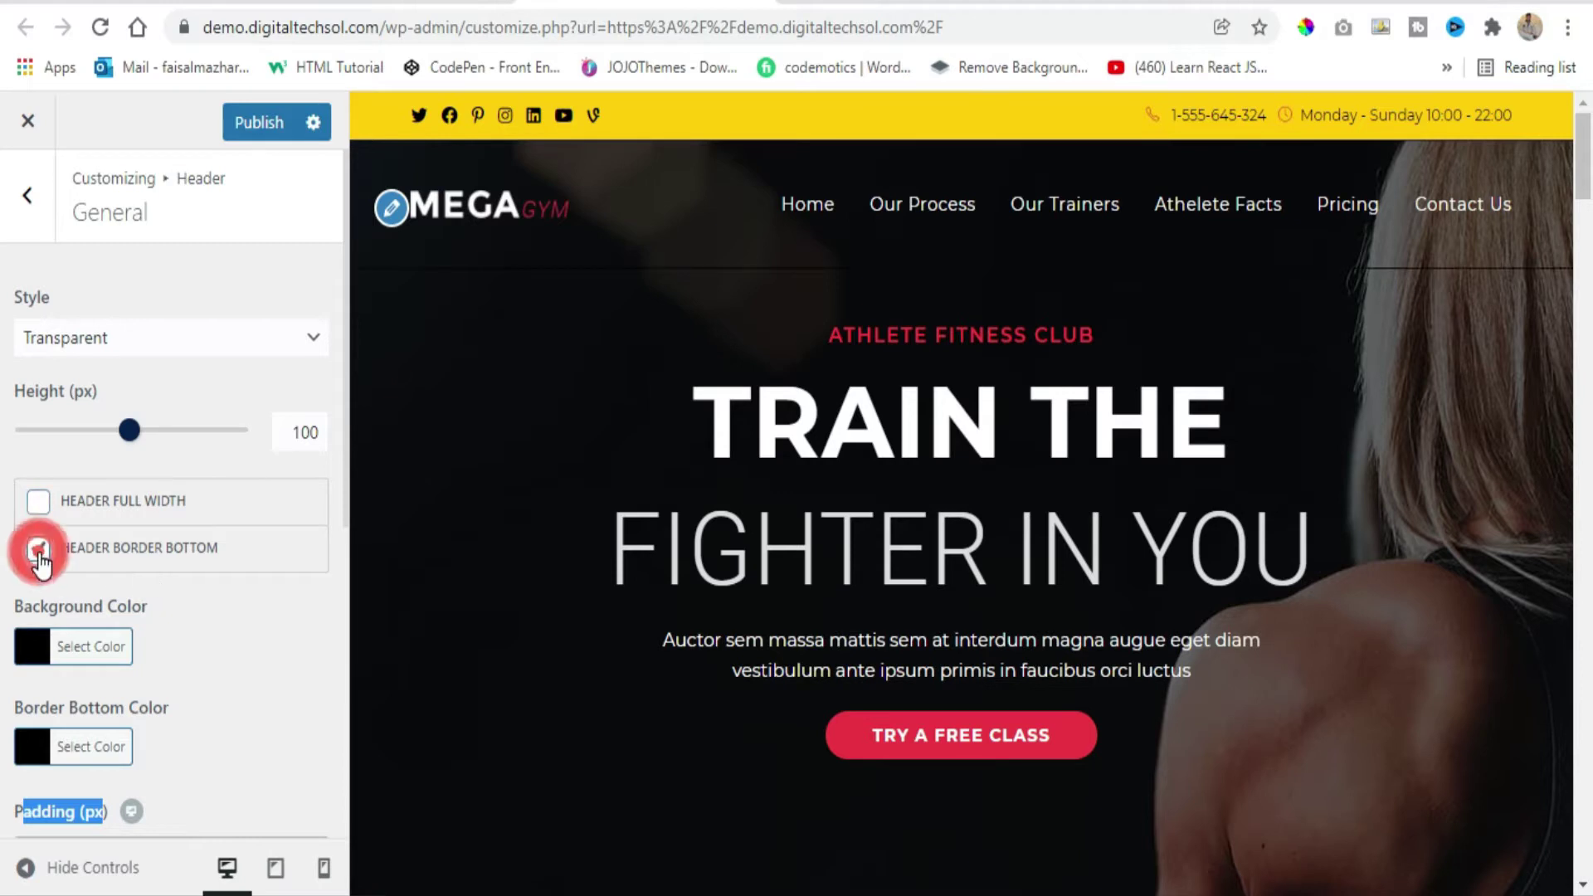
scroll(68, 621, down, 2)
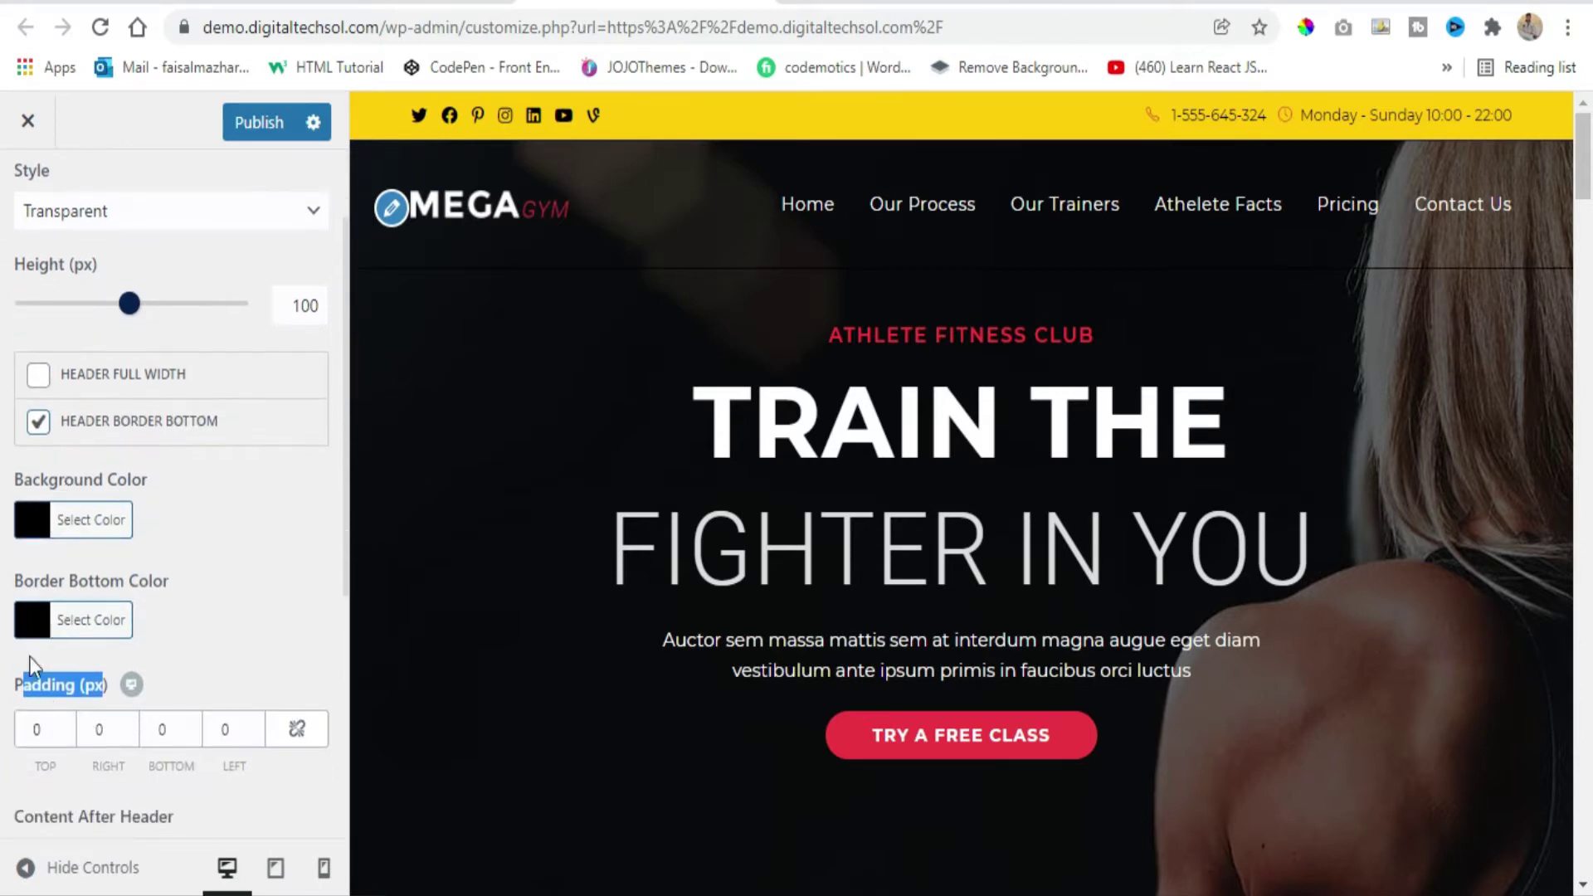
click(30, 620)
drag(98, 666, 33, 678)
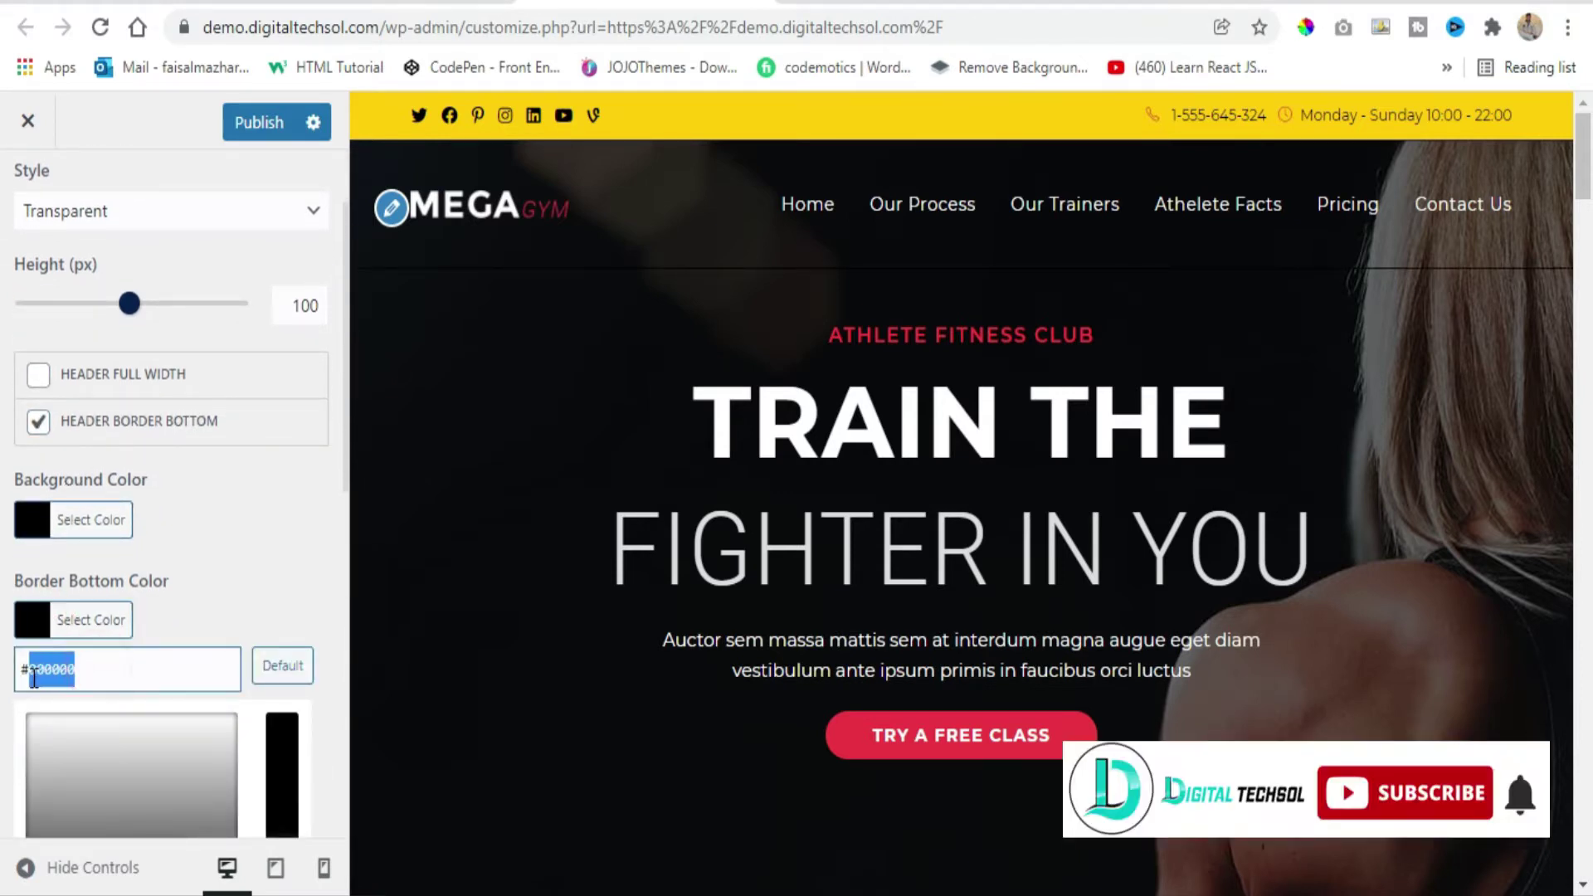
text(ffcc00)
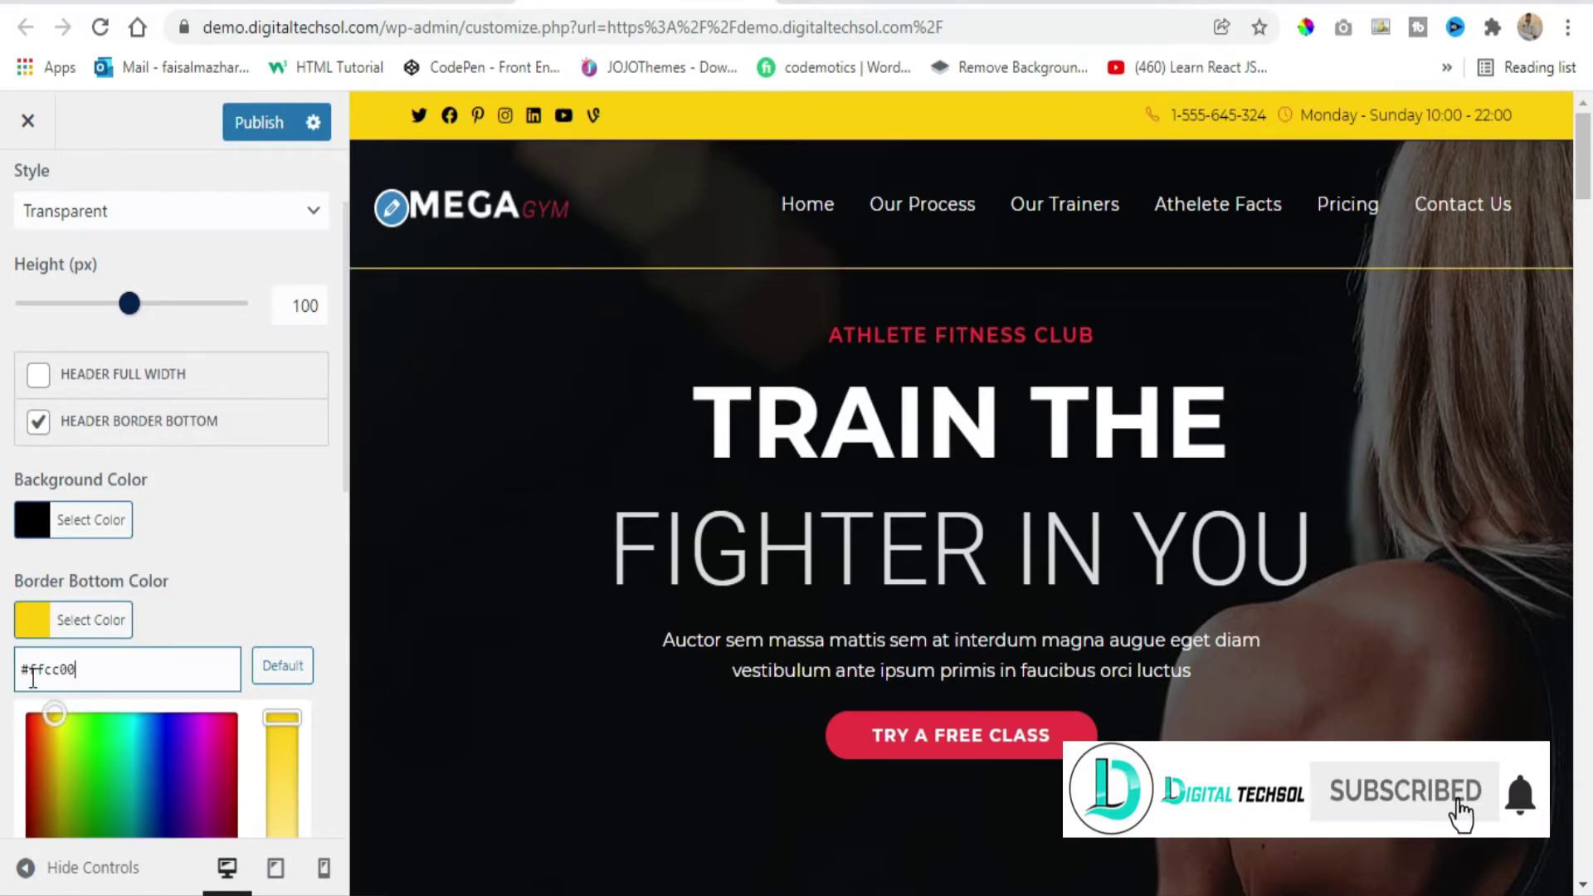
scroll(27, 653, up, 2)
click(30, 746)
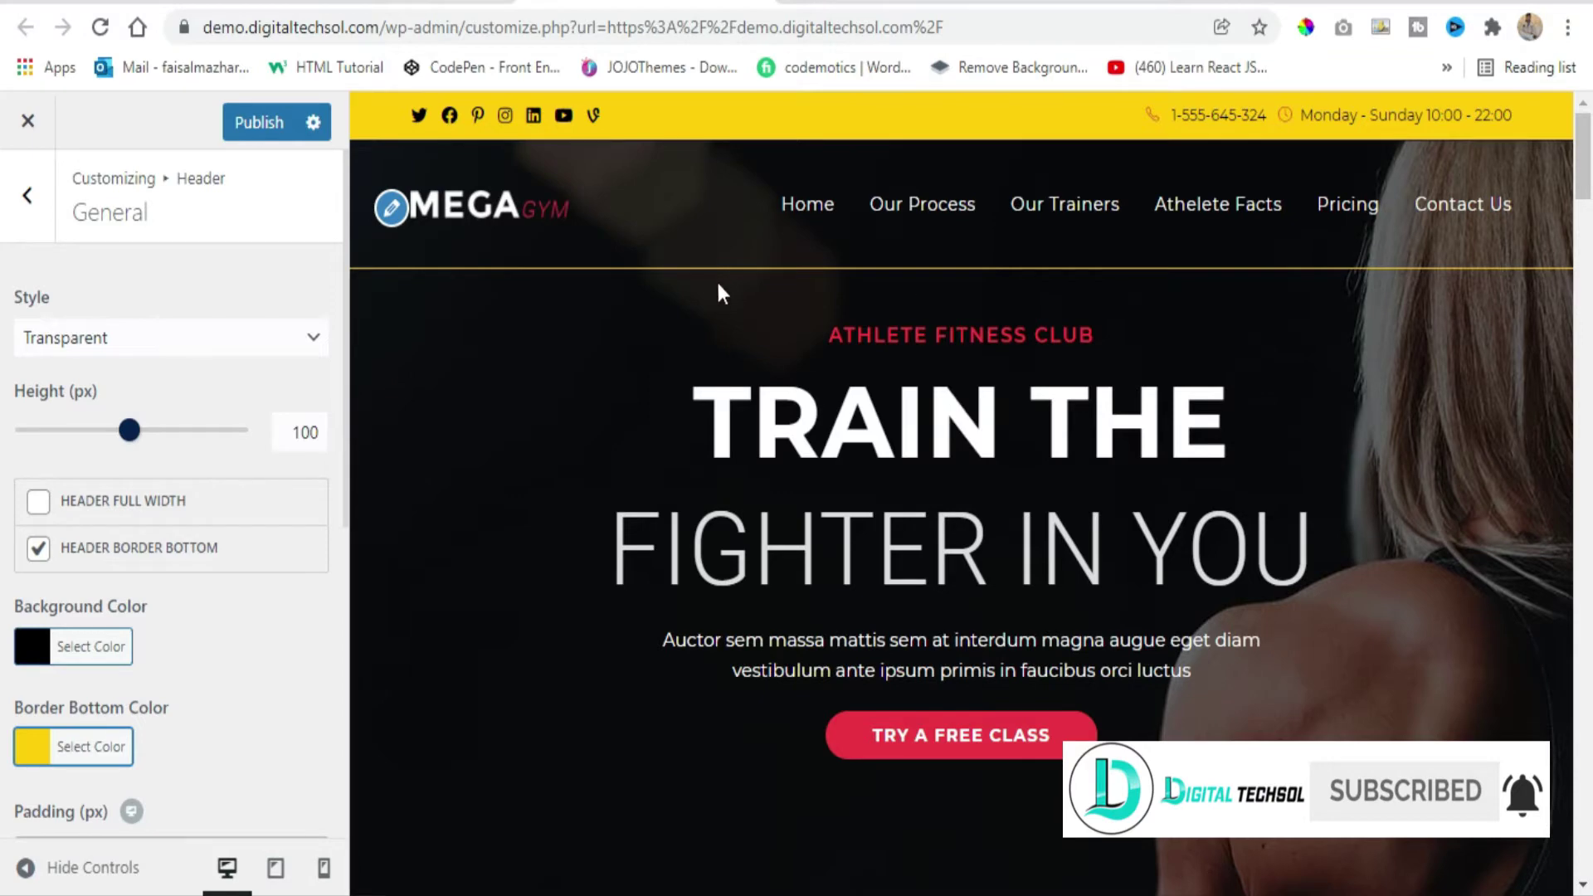
Add an Order button after the header by entering <button>Order </button> as the Content After Header.
scroll(730, 295, down, 4)
scroll(758, 301, up, 5)
scroll(166, 560, down, 5)
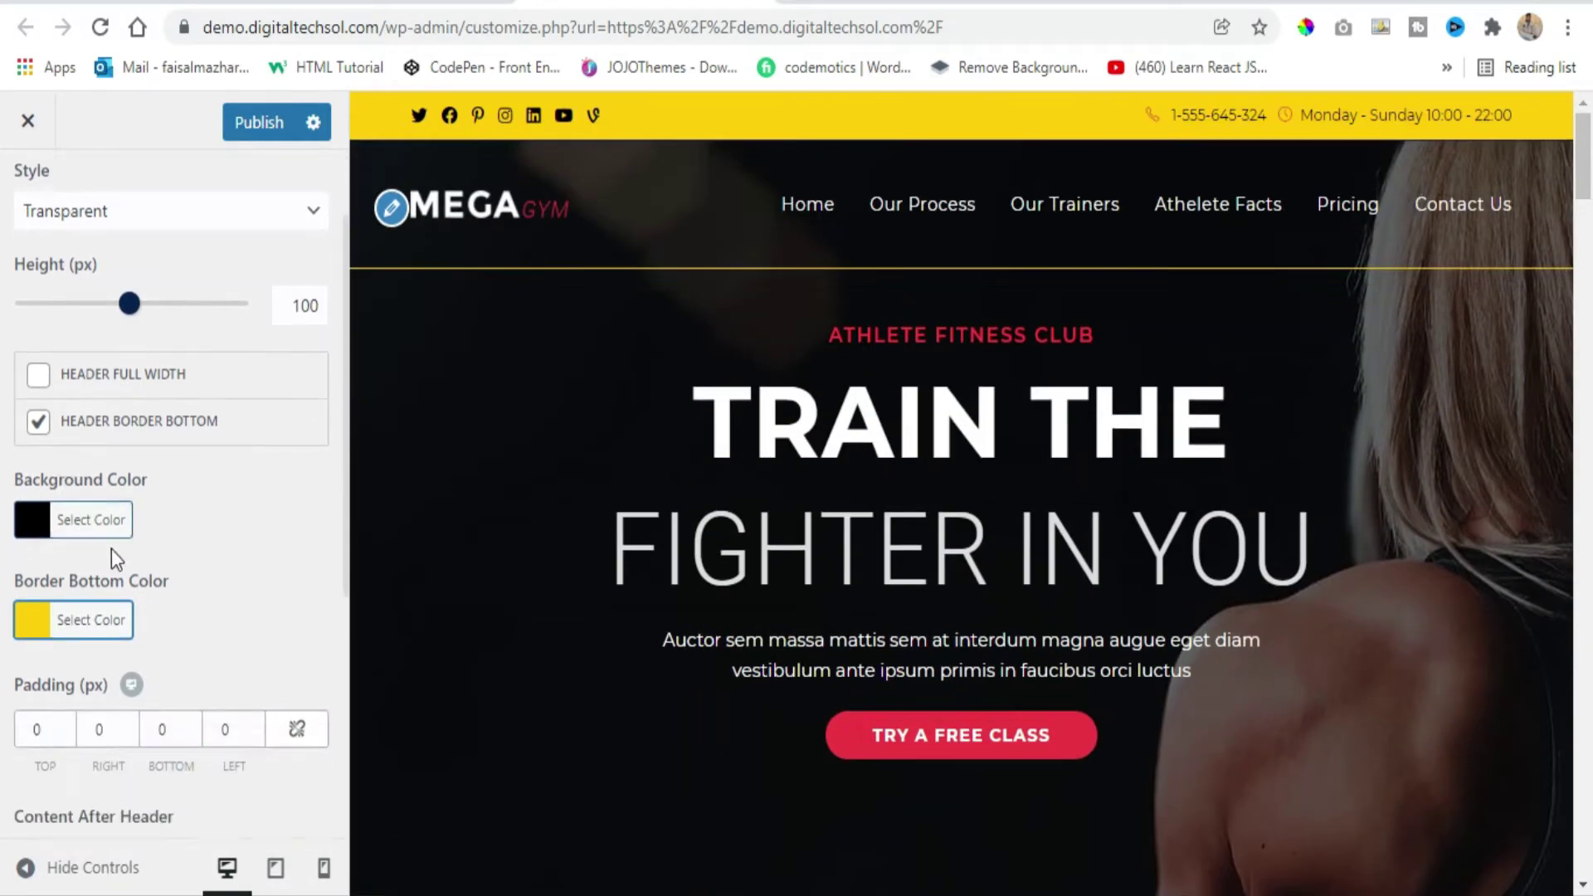
scroll(164, 578, down, 2)
click(132, 507)
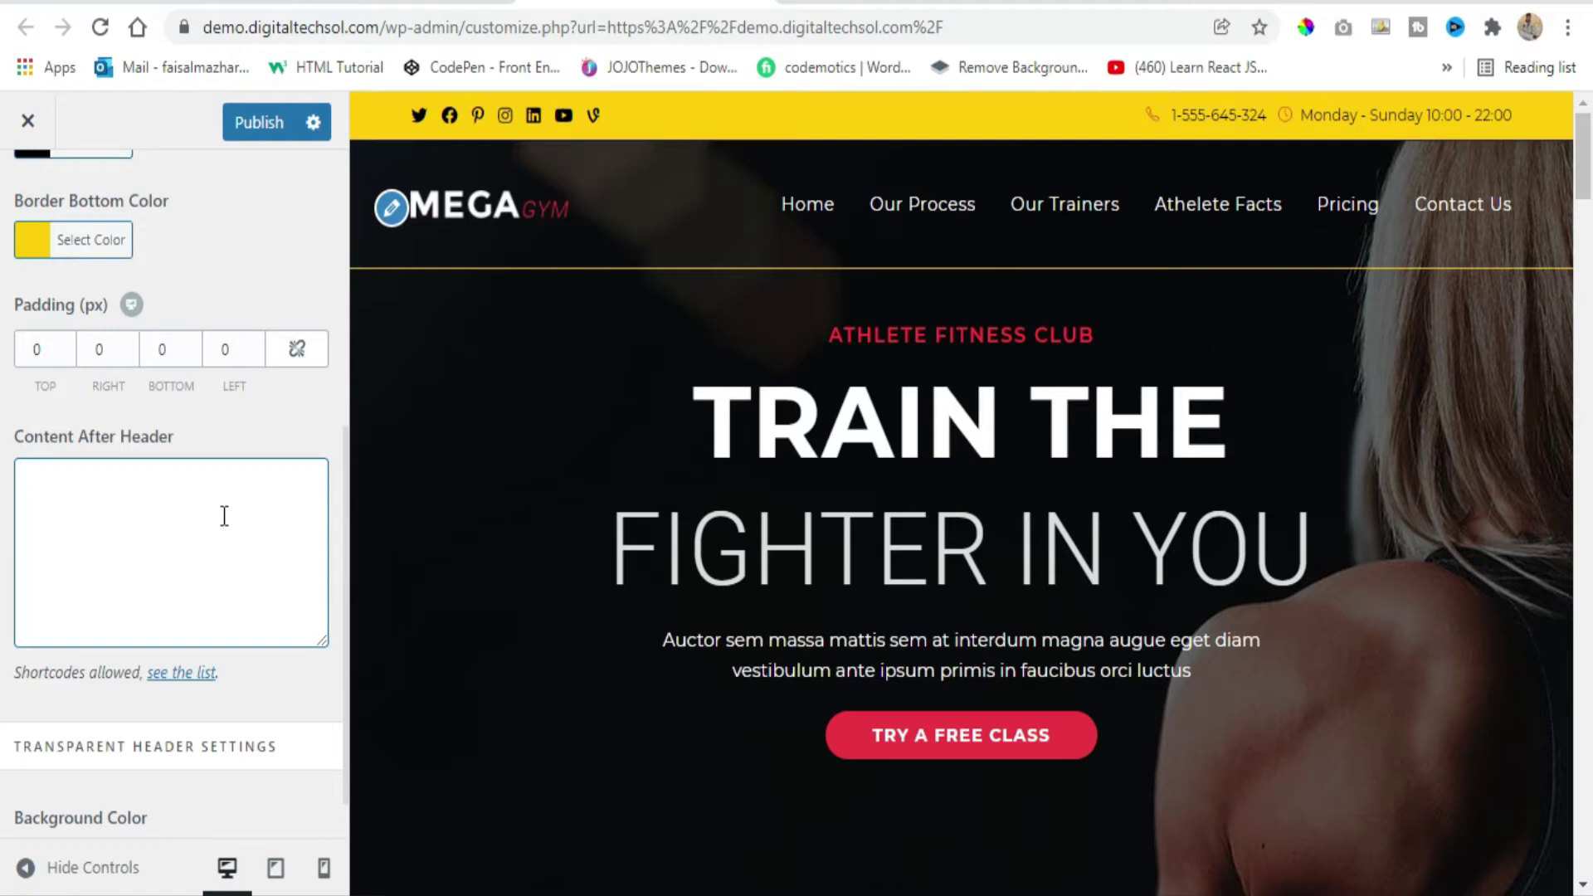
text(<button></button>)
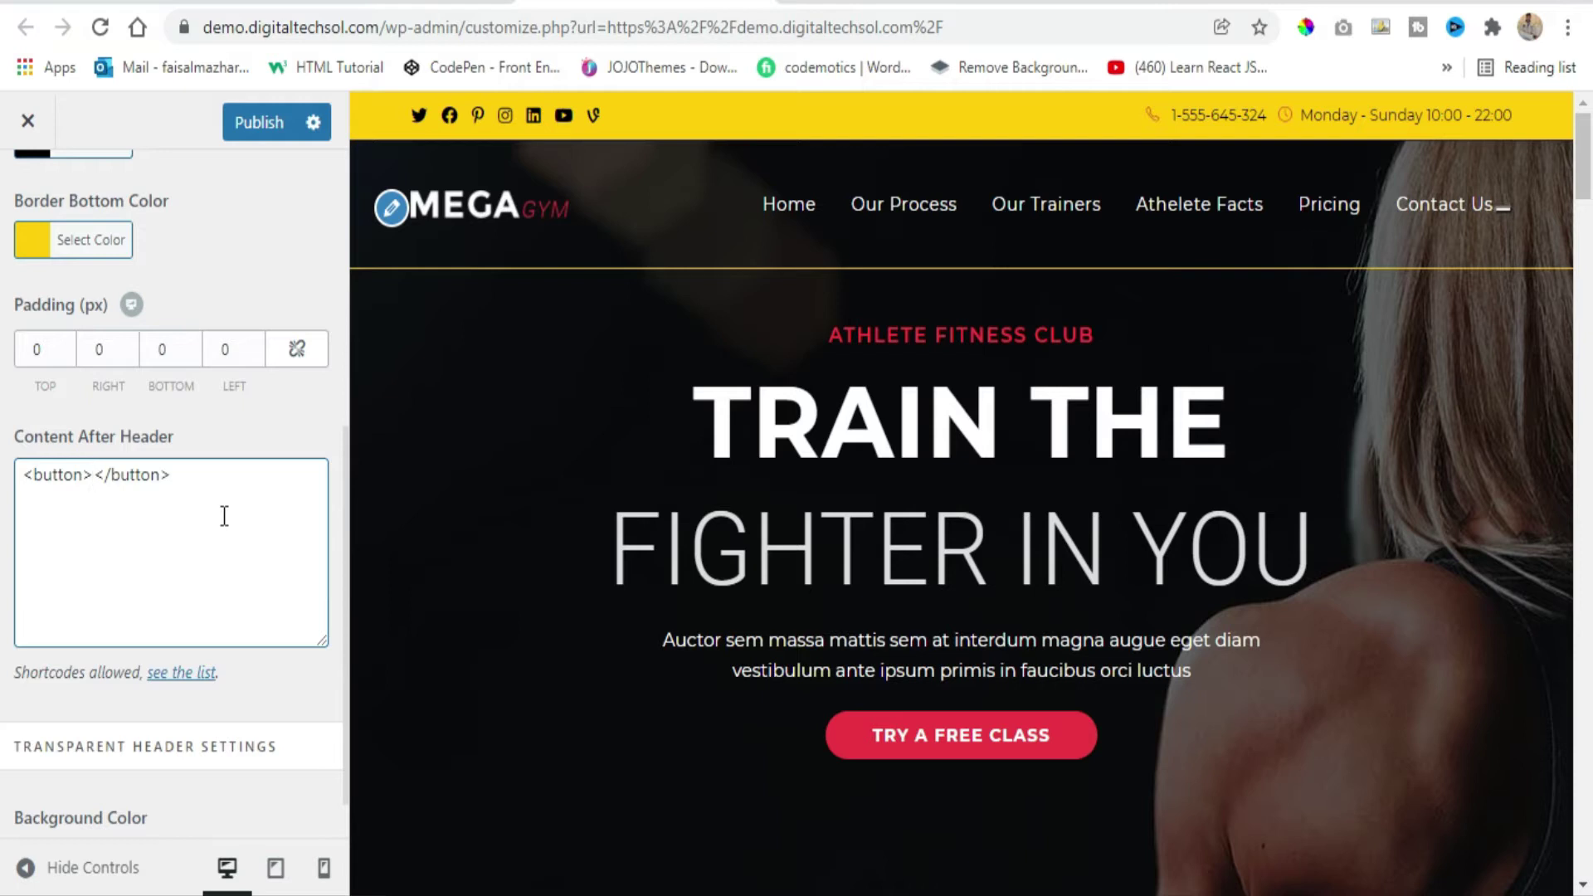
text(Order)
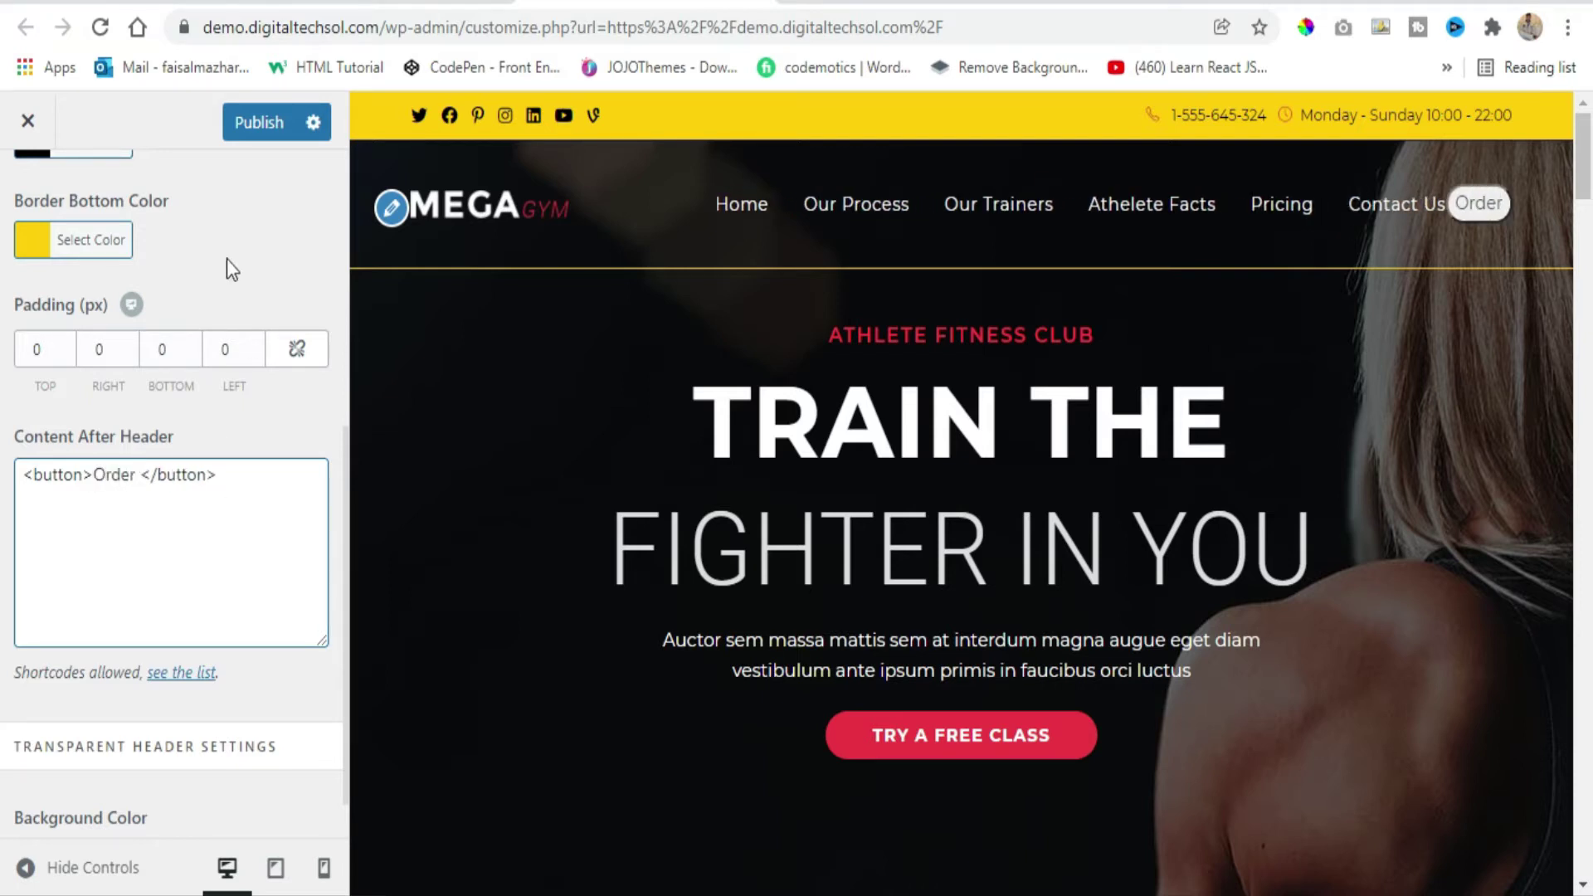
Publish the border and button changes, check them on the reloaded live homepage and return to the customizer.
click(279, 109)
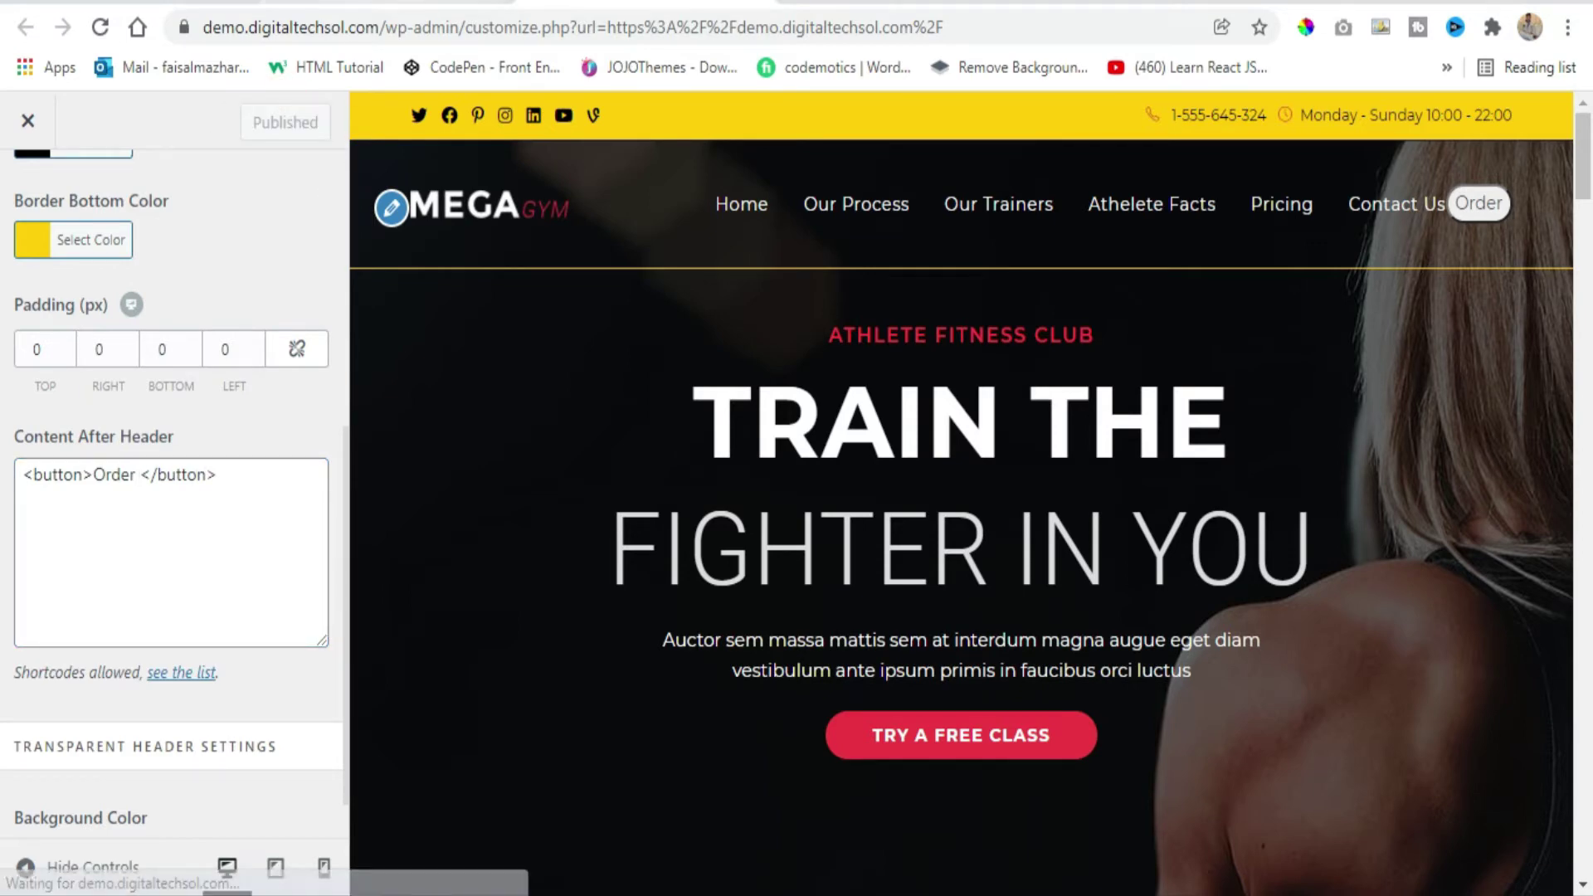
click(369, 3)
click(96, 29)
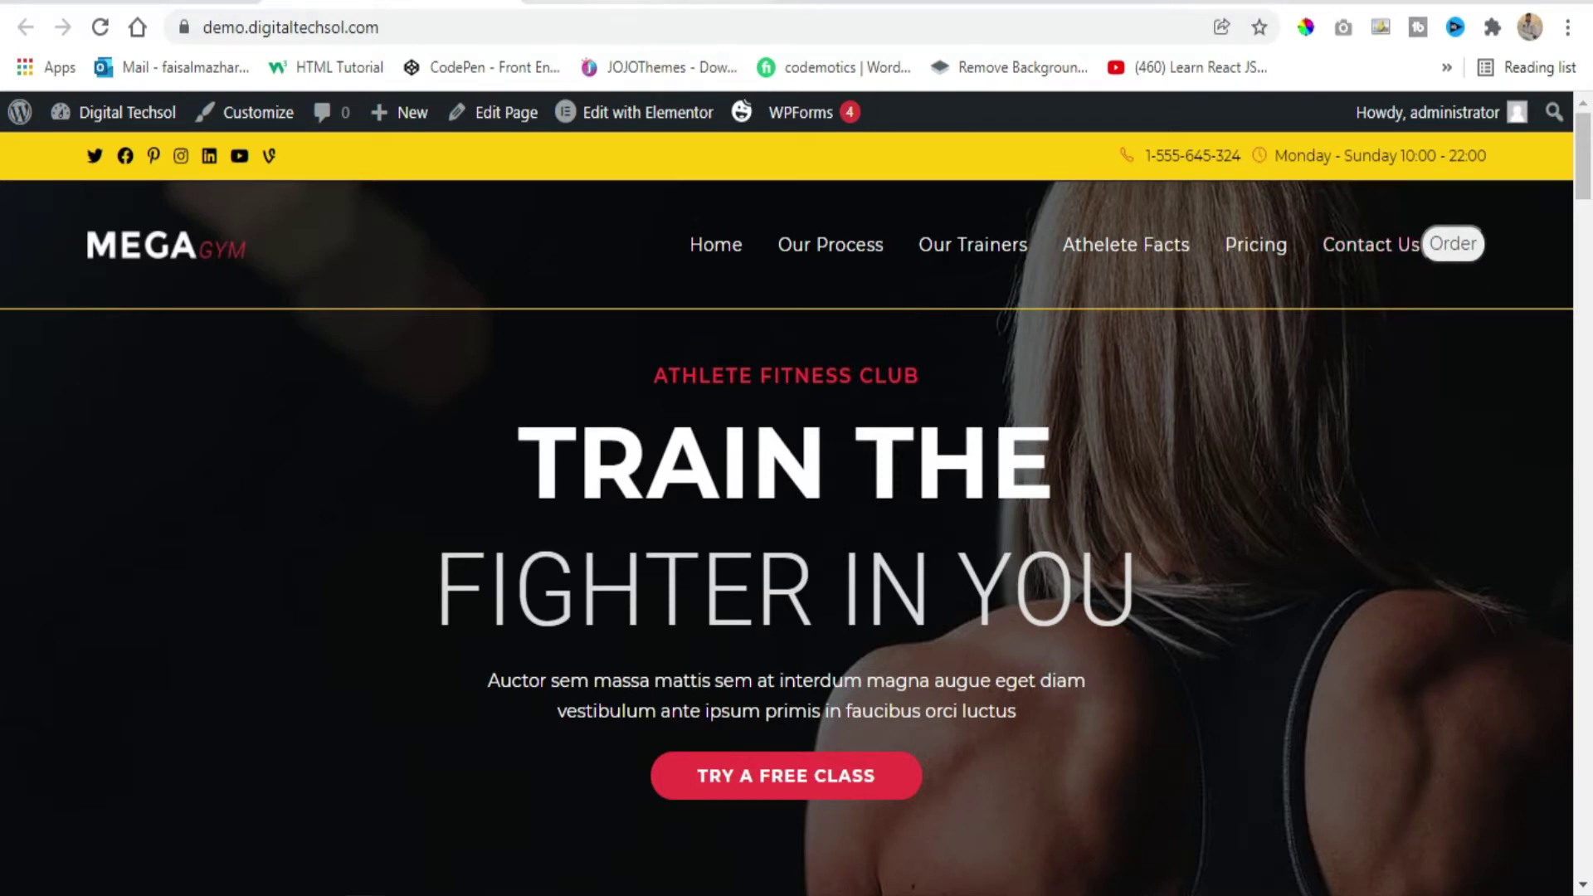
click(643, 3)
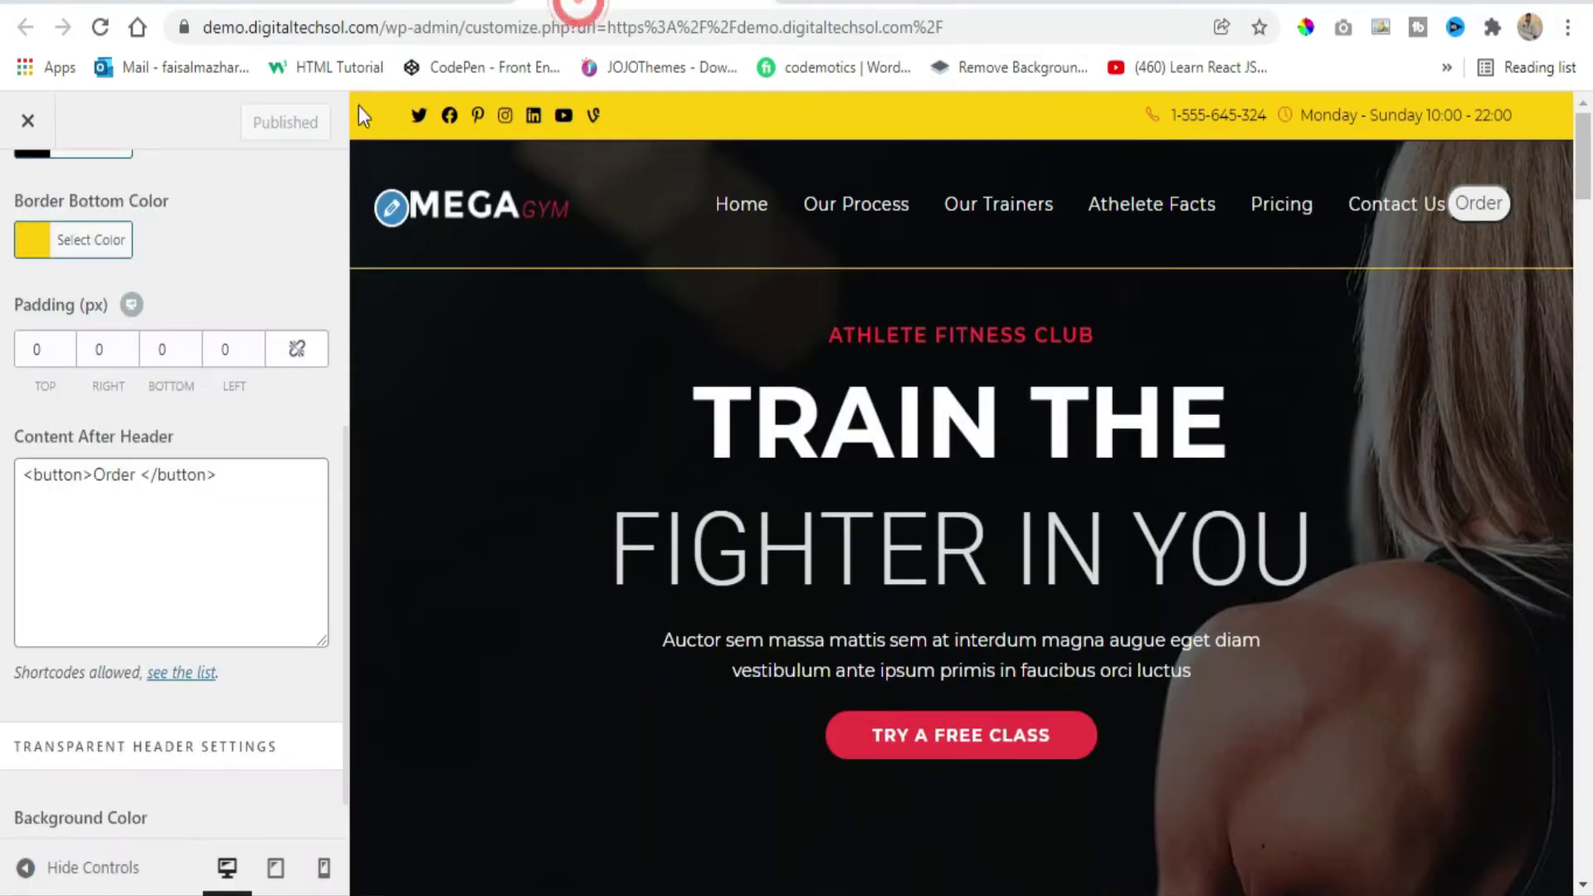
Change the header style to Minimal, publish it and reload the live homepage to check it.
scroll(176, 471, up, 5)
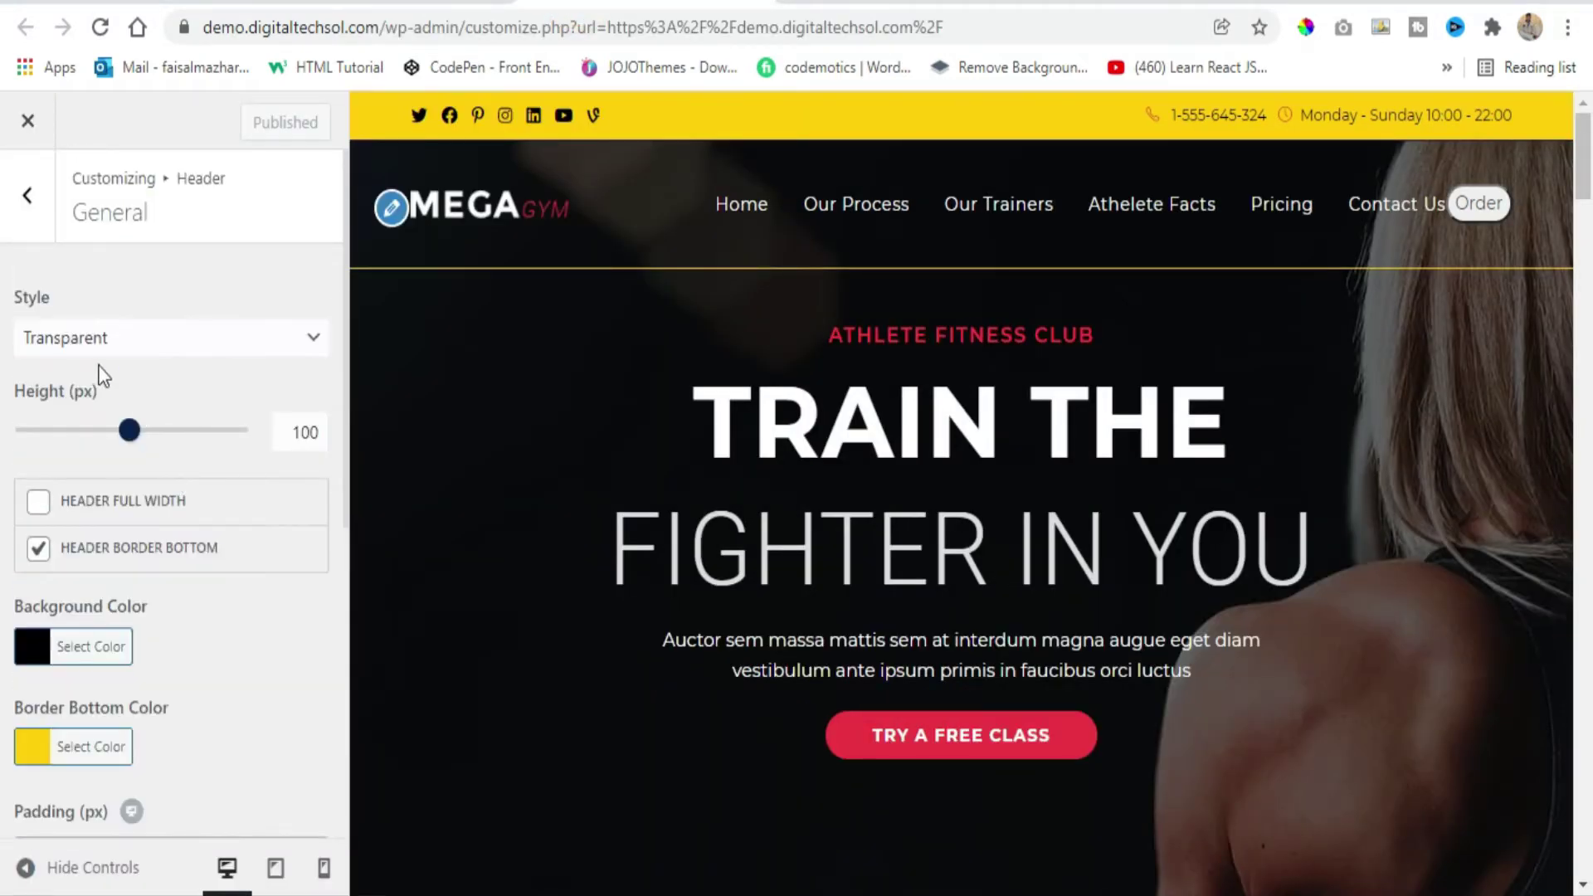
click(188, 338)
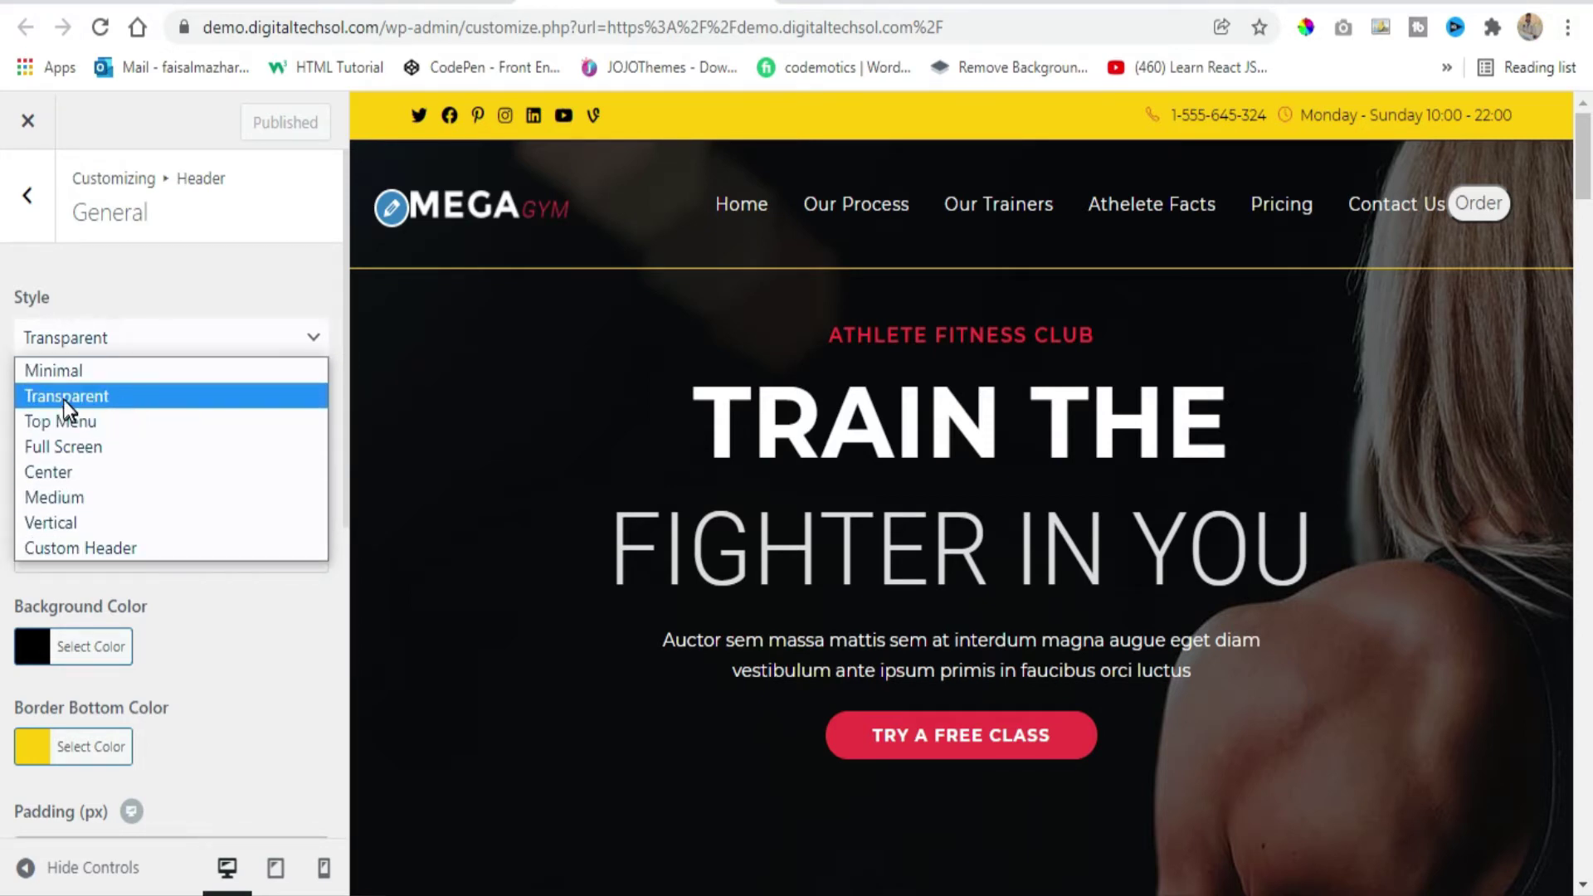
click(62, 375)
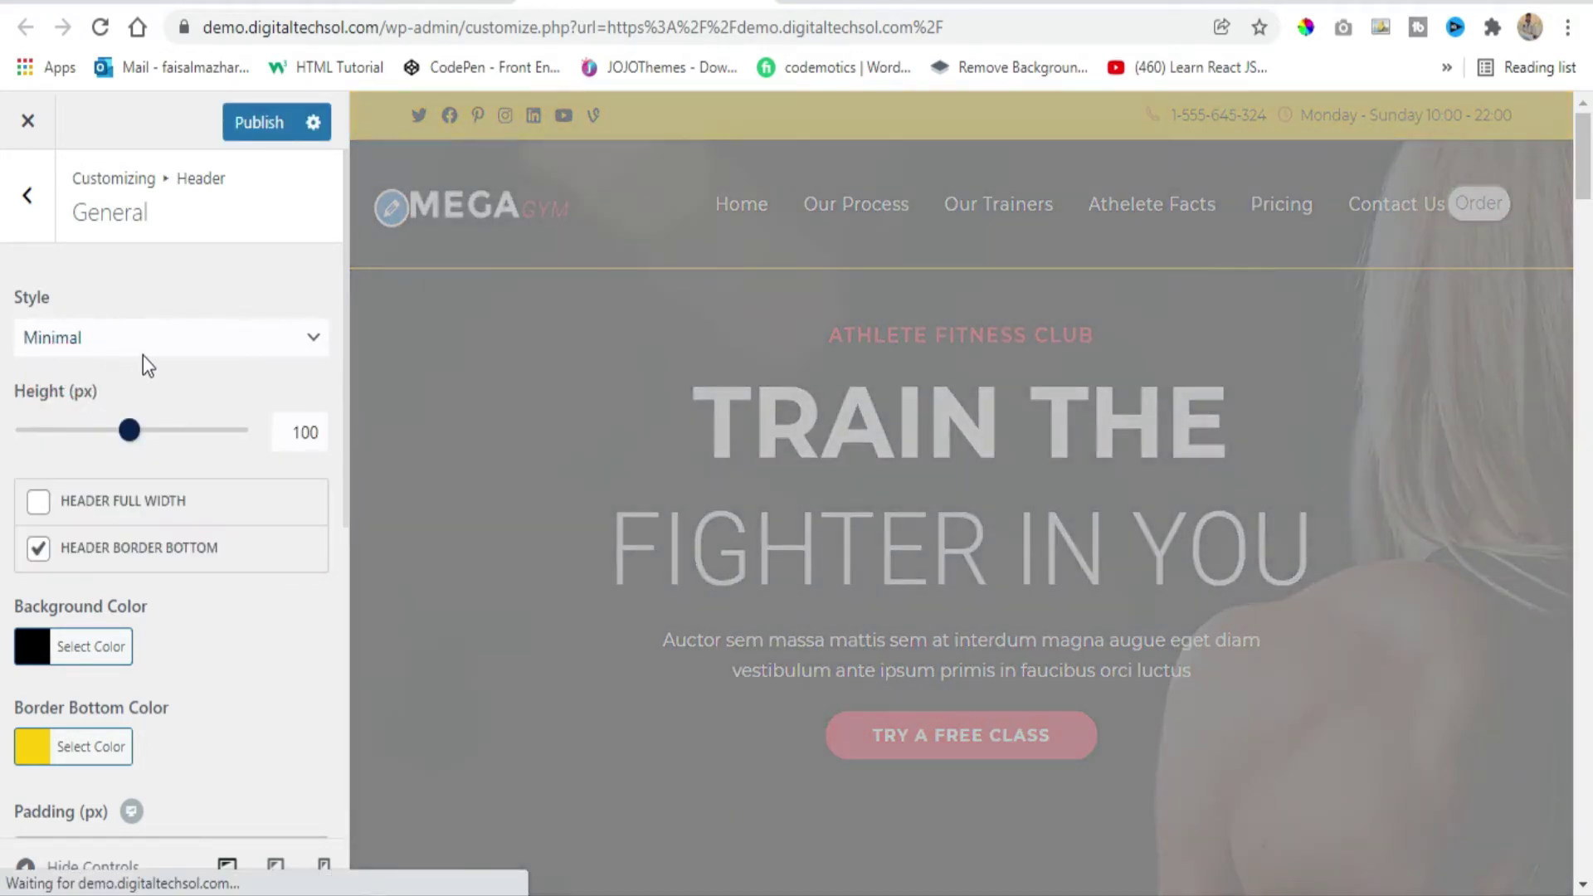
click(236, 126)
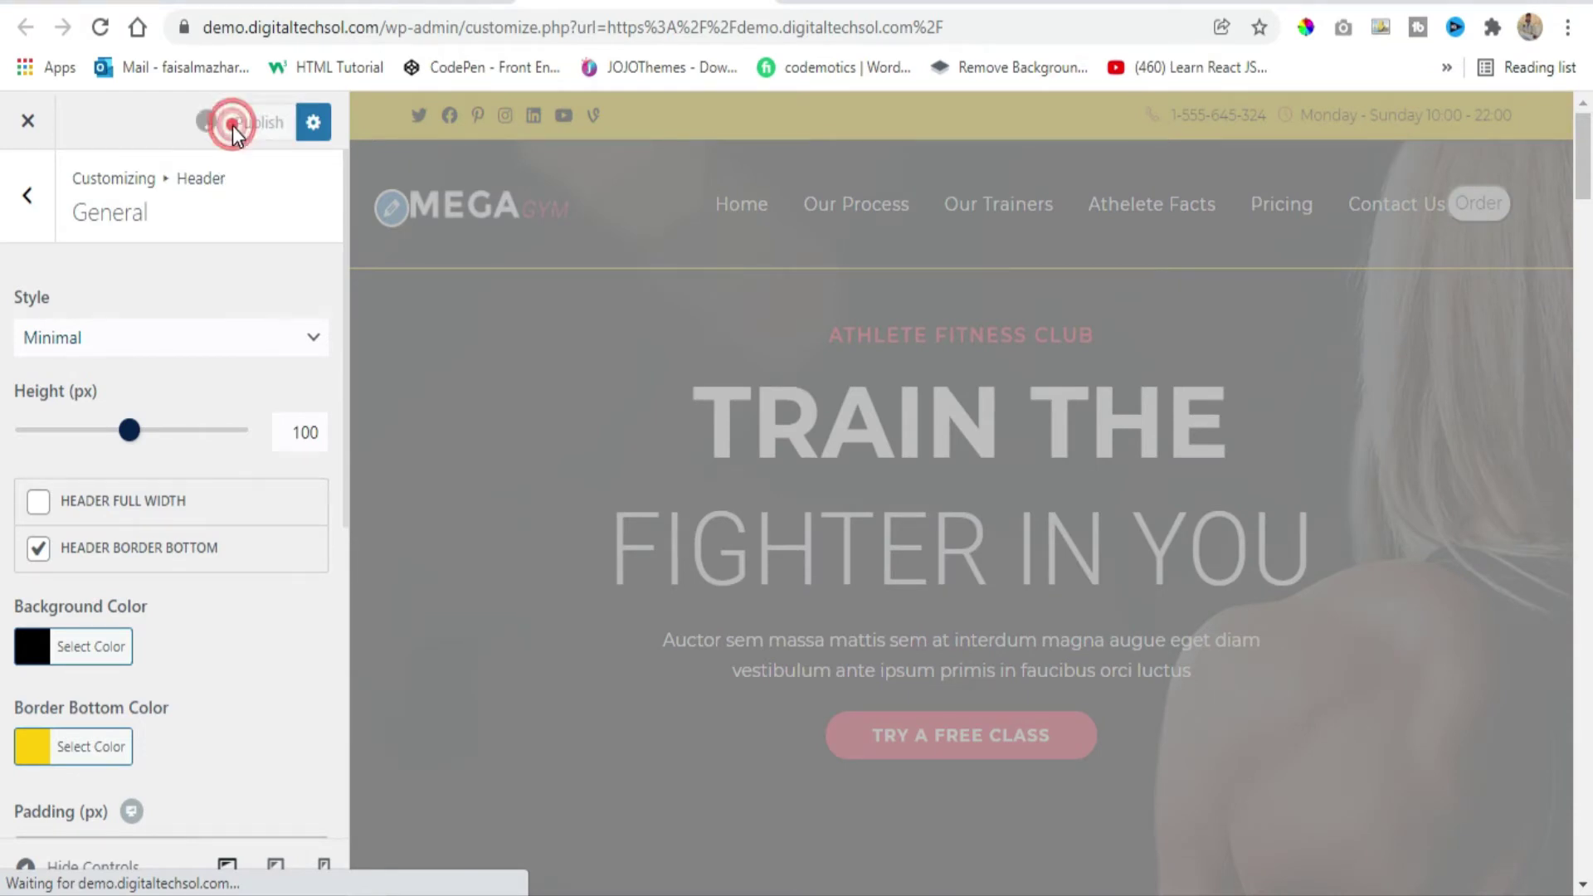
click(344, 4)
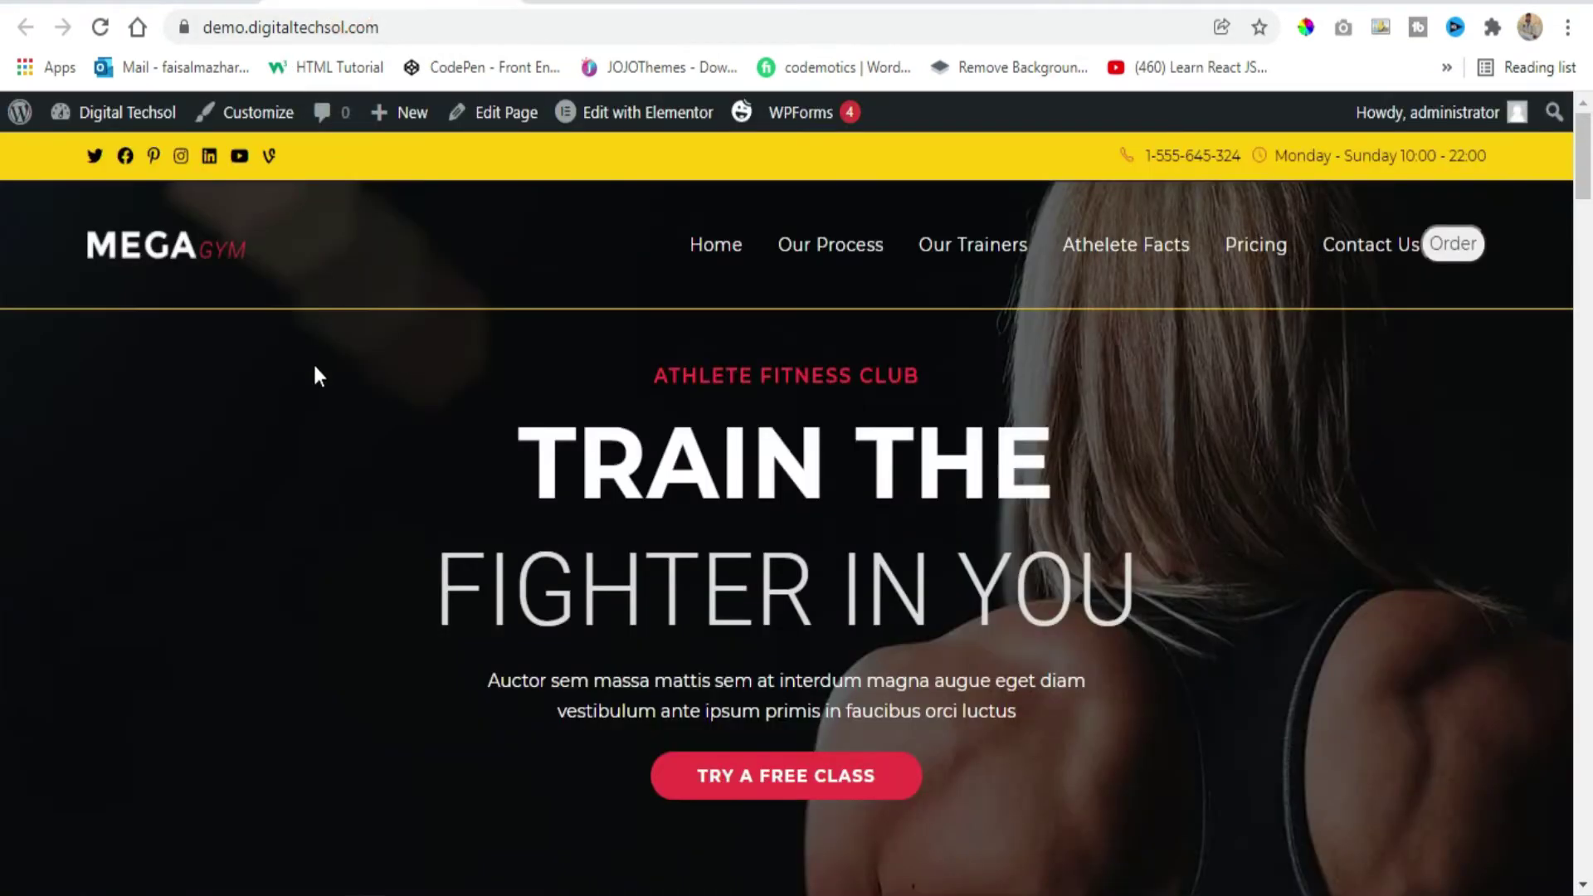
key(F5)
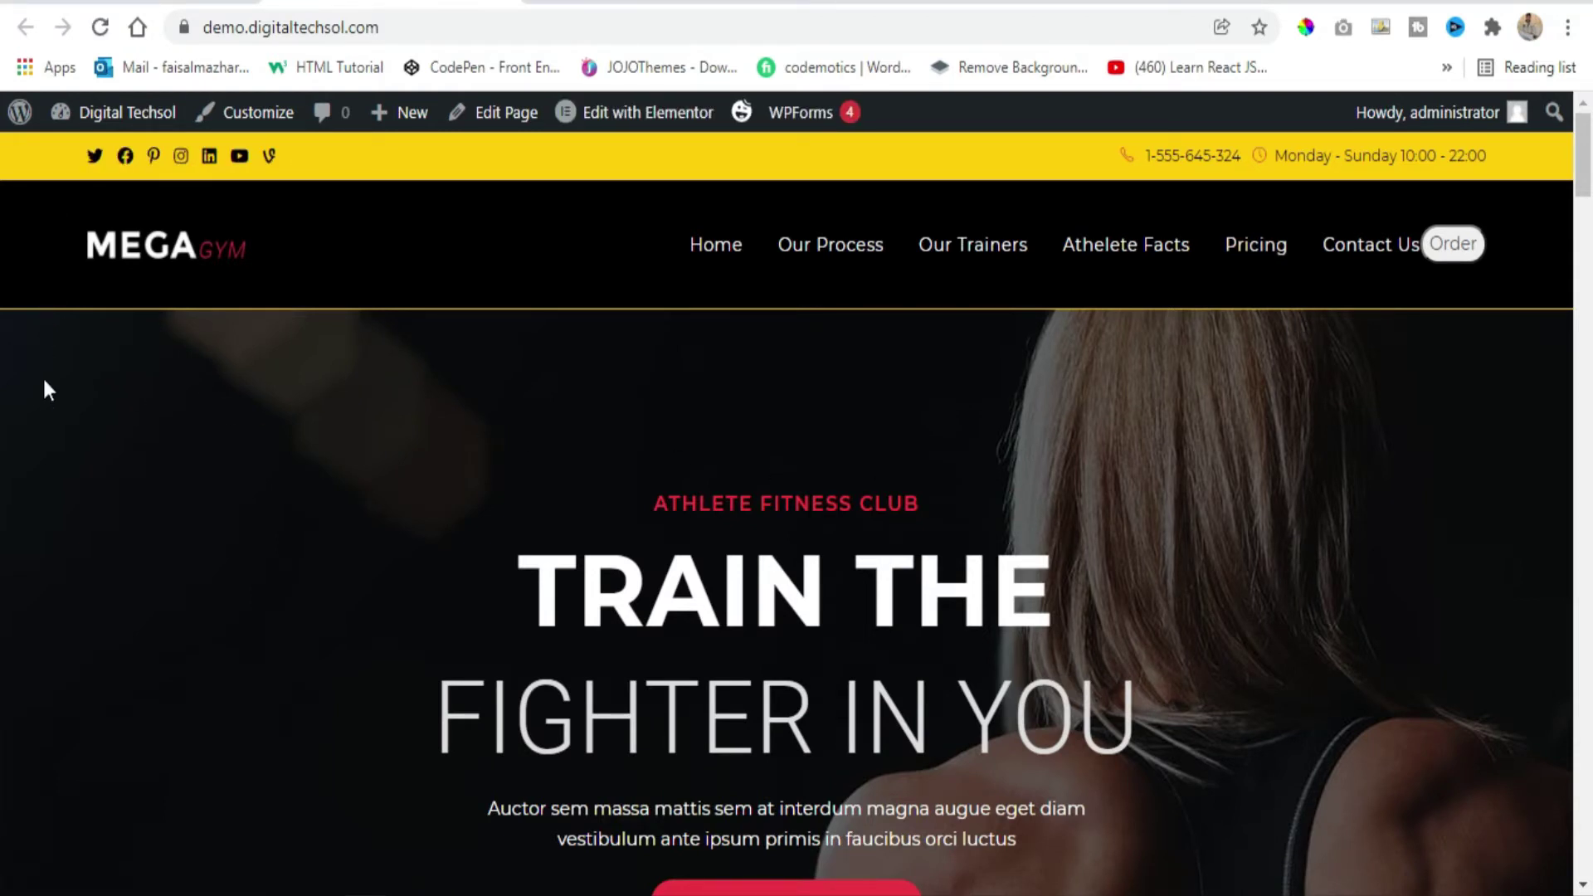
Look over the Minimal header on the live homepage and set the header height to 81 px in the customizer.
scroll(73, 380, down, 1)
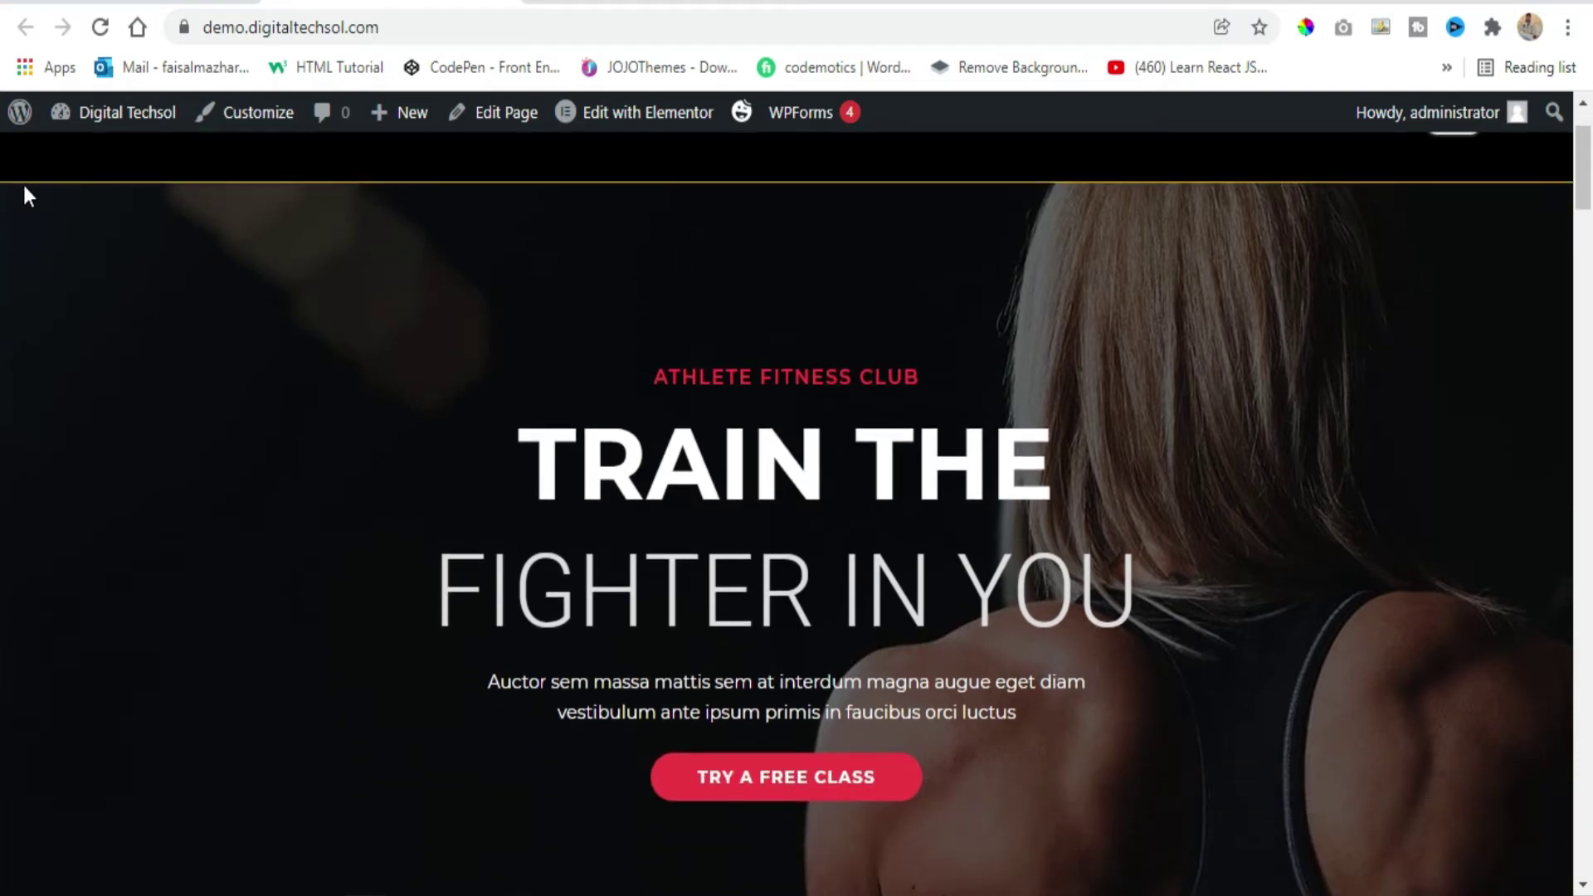
scroll(541, 282, up, 1)
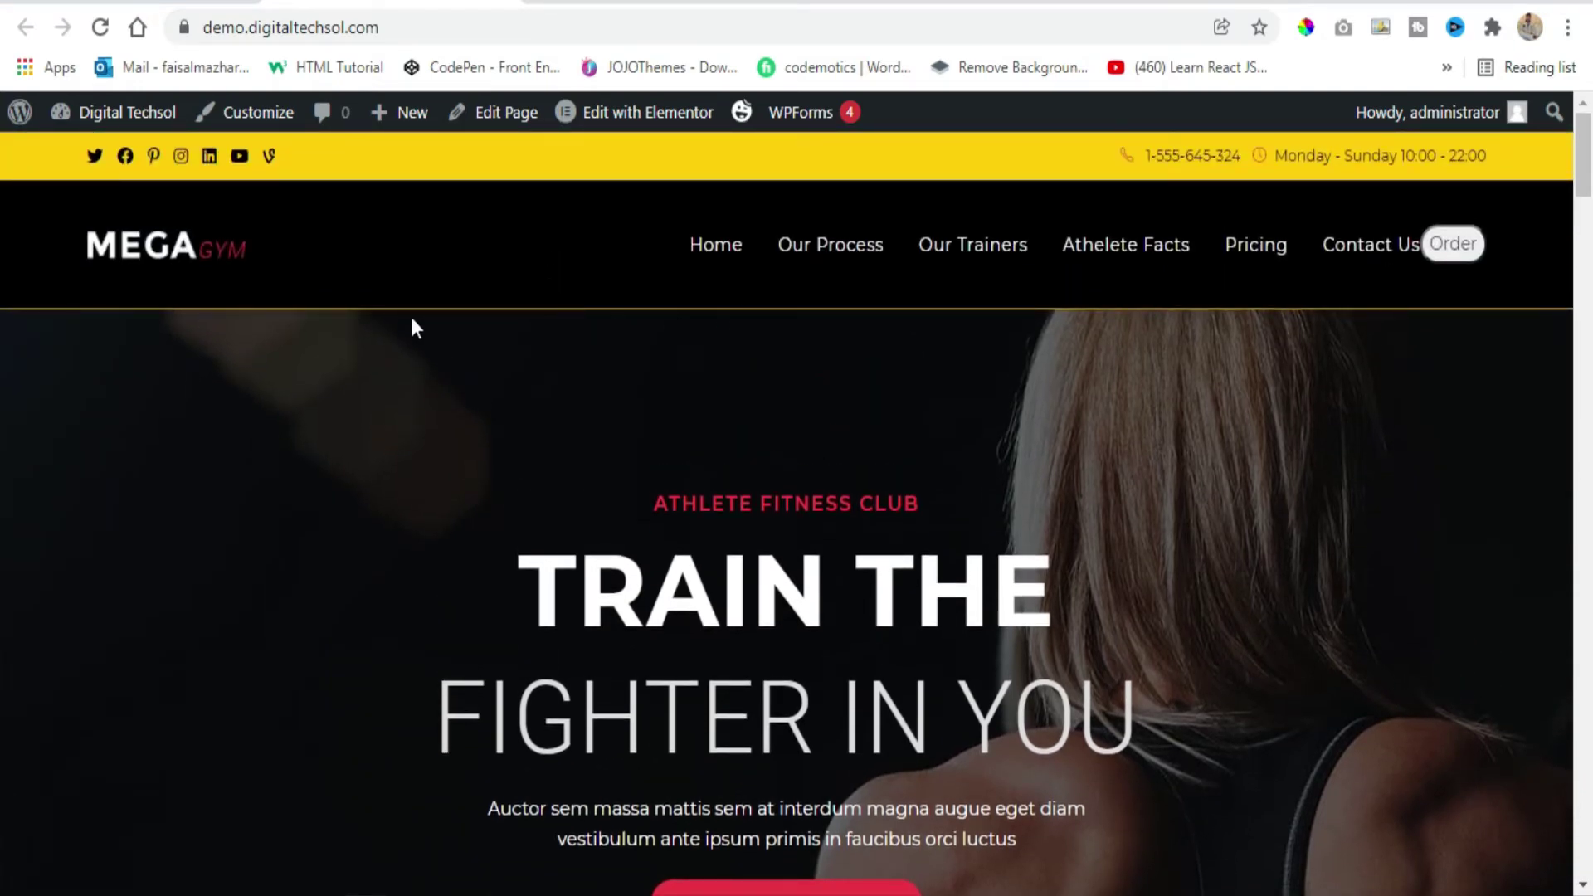
scroll(1522, 595, down, 4)
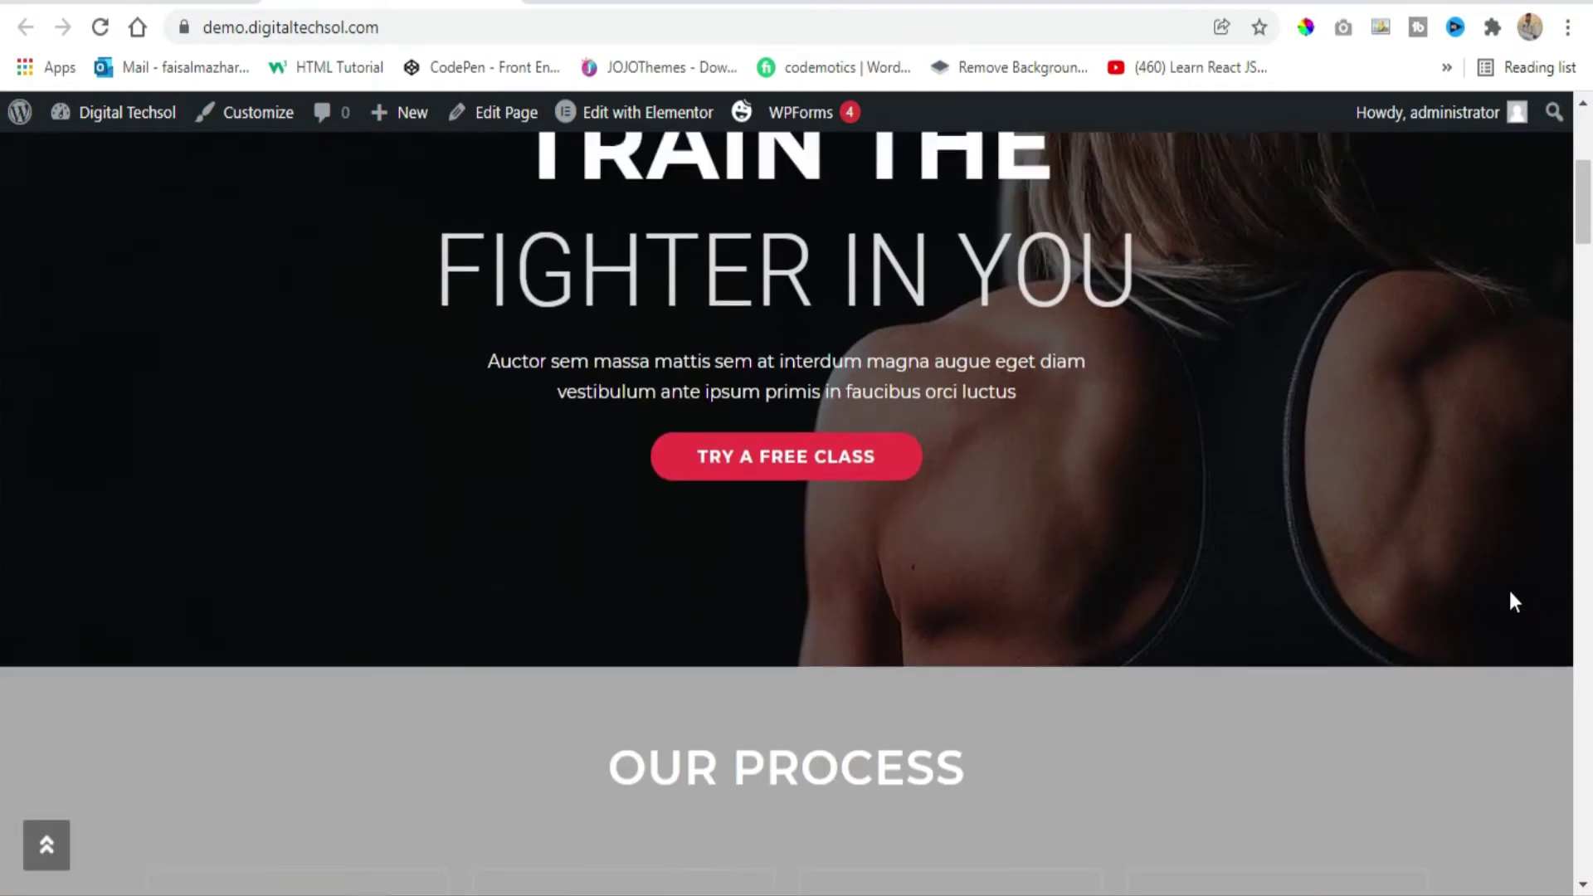
scroll(1515, 602, up, 4)
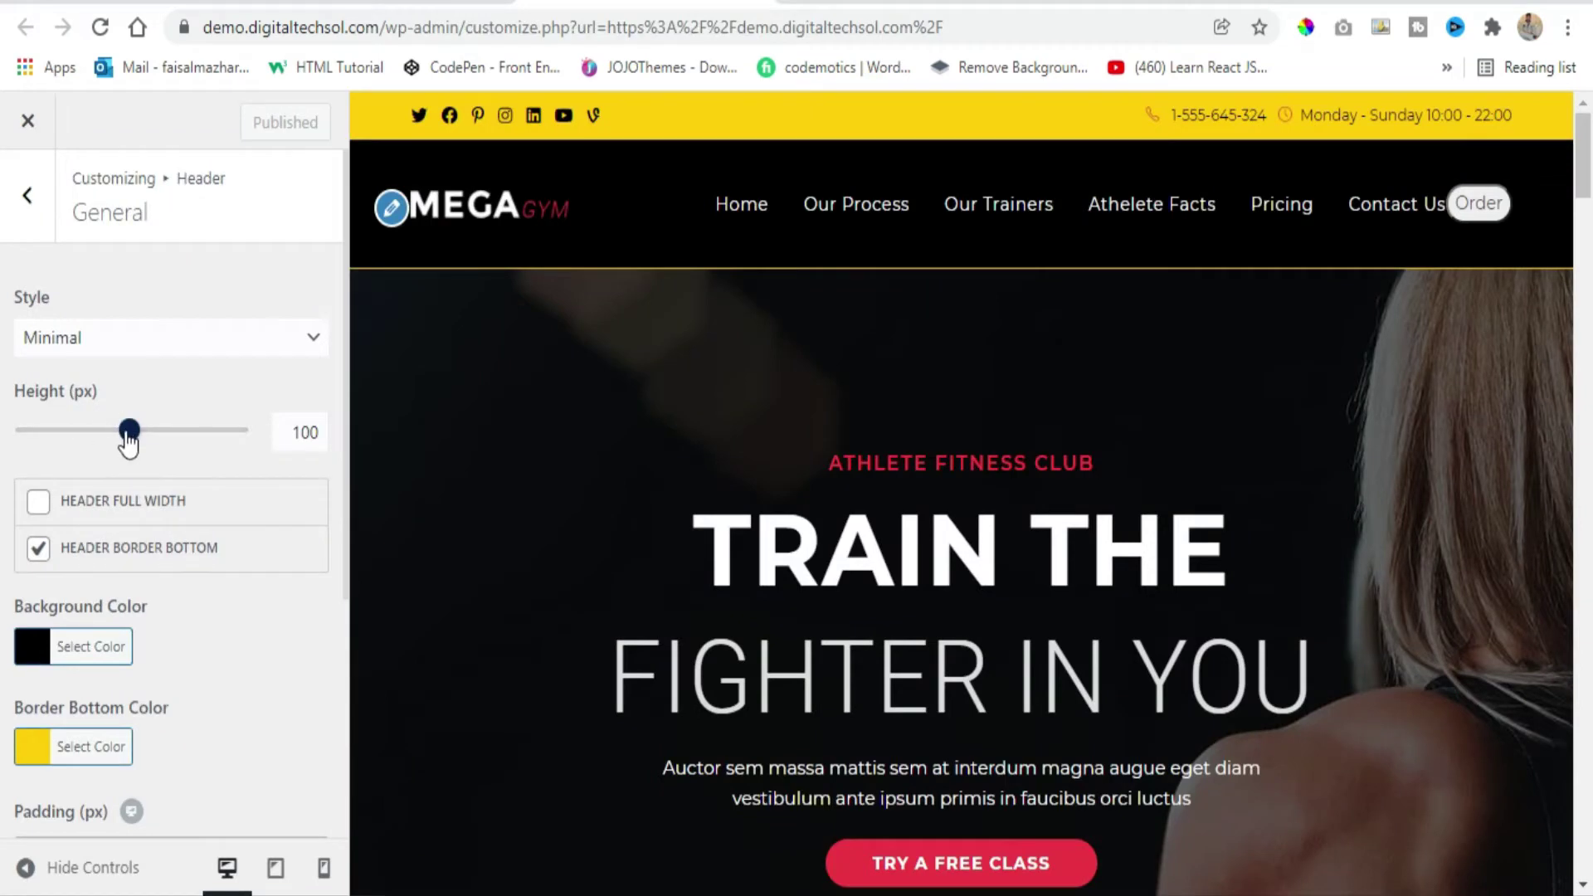
drag(129, 443, 107, 435)
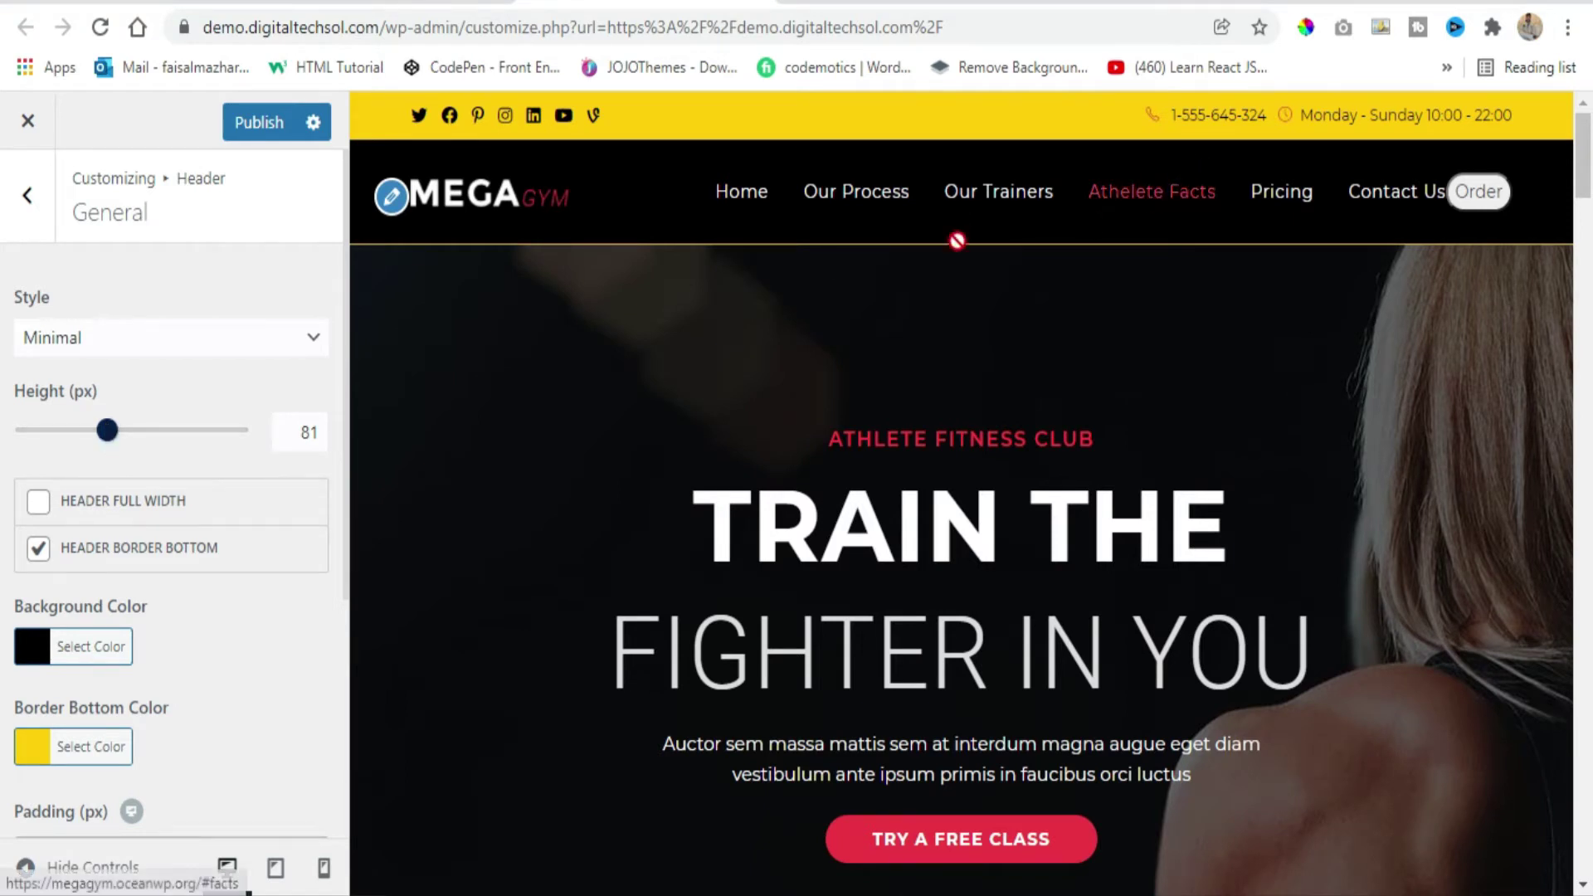
Try the full-width header option, switch it back off and look through the remaining general header settings.
click(41, 503)
click(46, 508)
scroll(42, 548, down, 3)
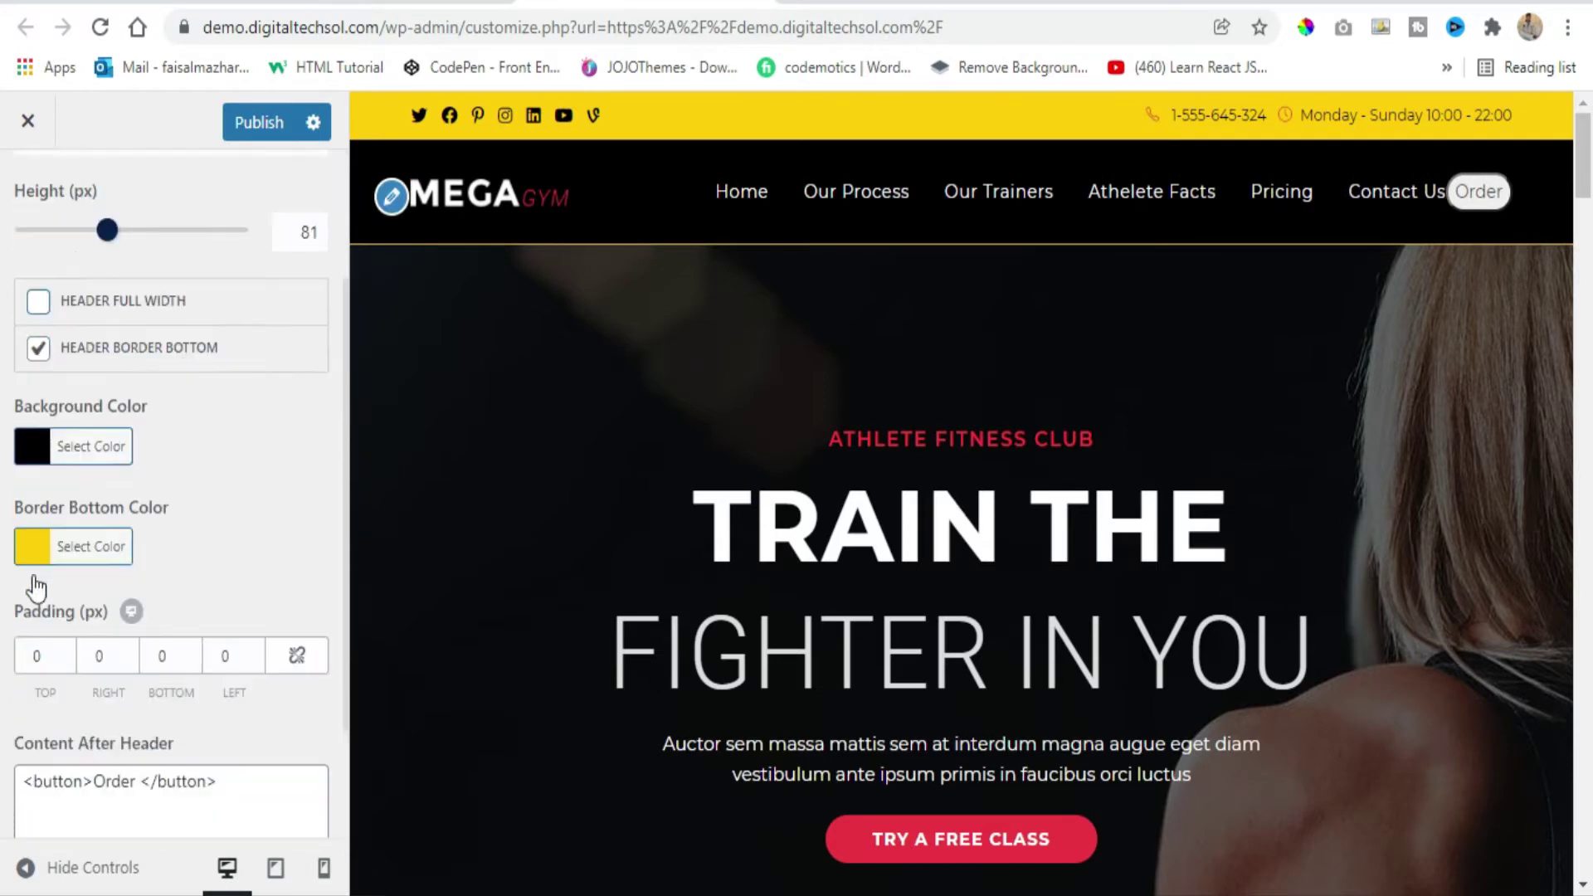
scroll(220, 681, down, 2)
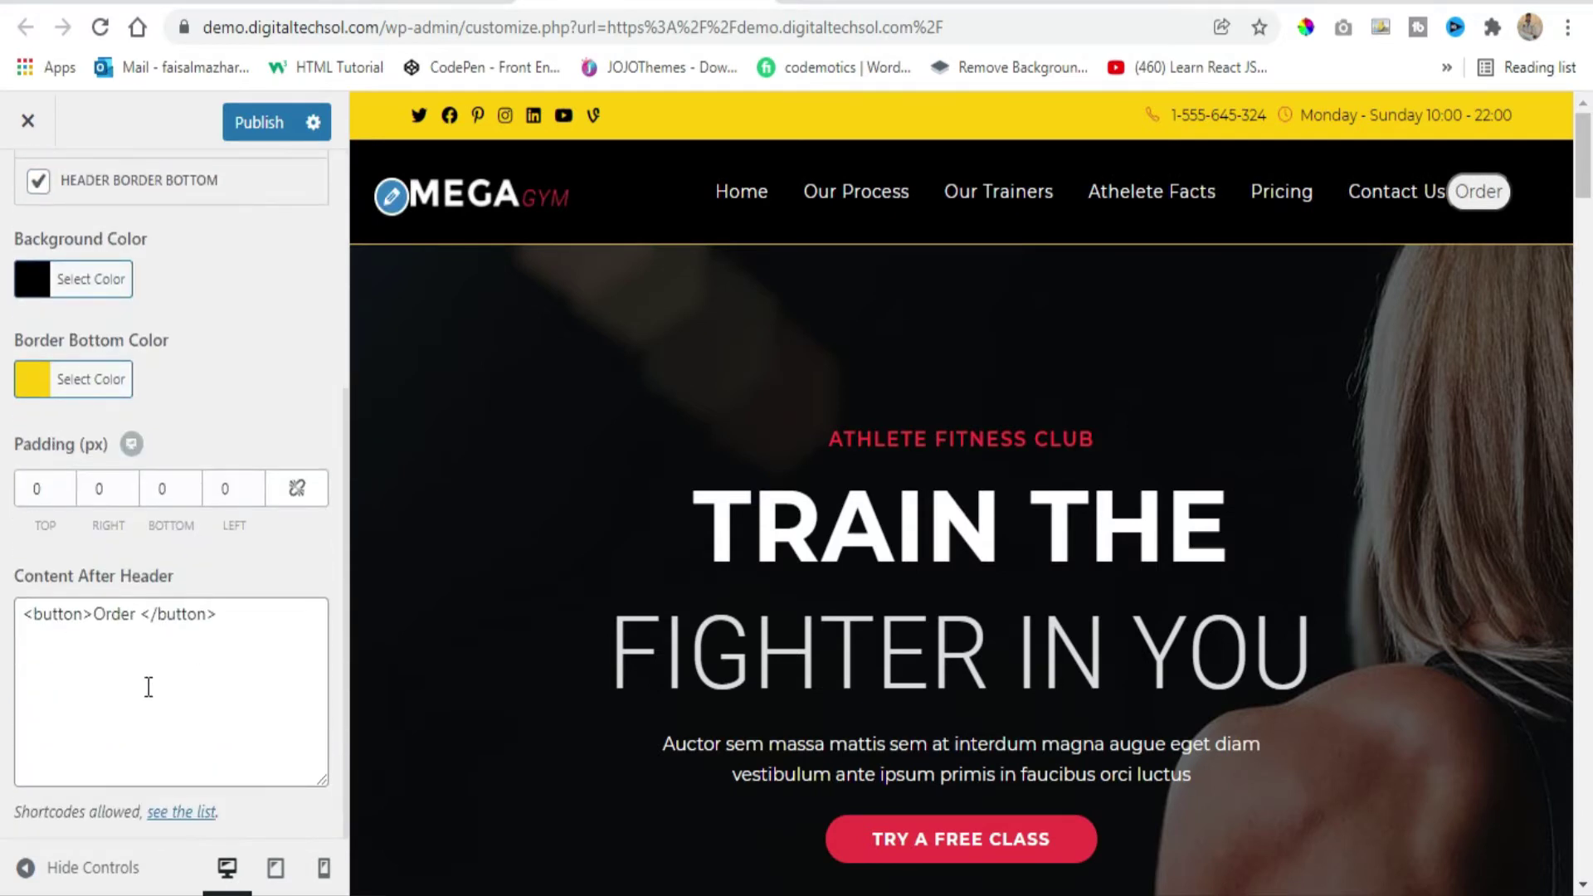
scroll(149, 687, up, 5)
Change the header style to Top Menu and look through the settings offered for it.
click(168, 342)
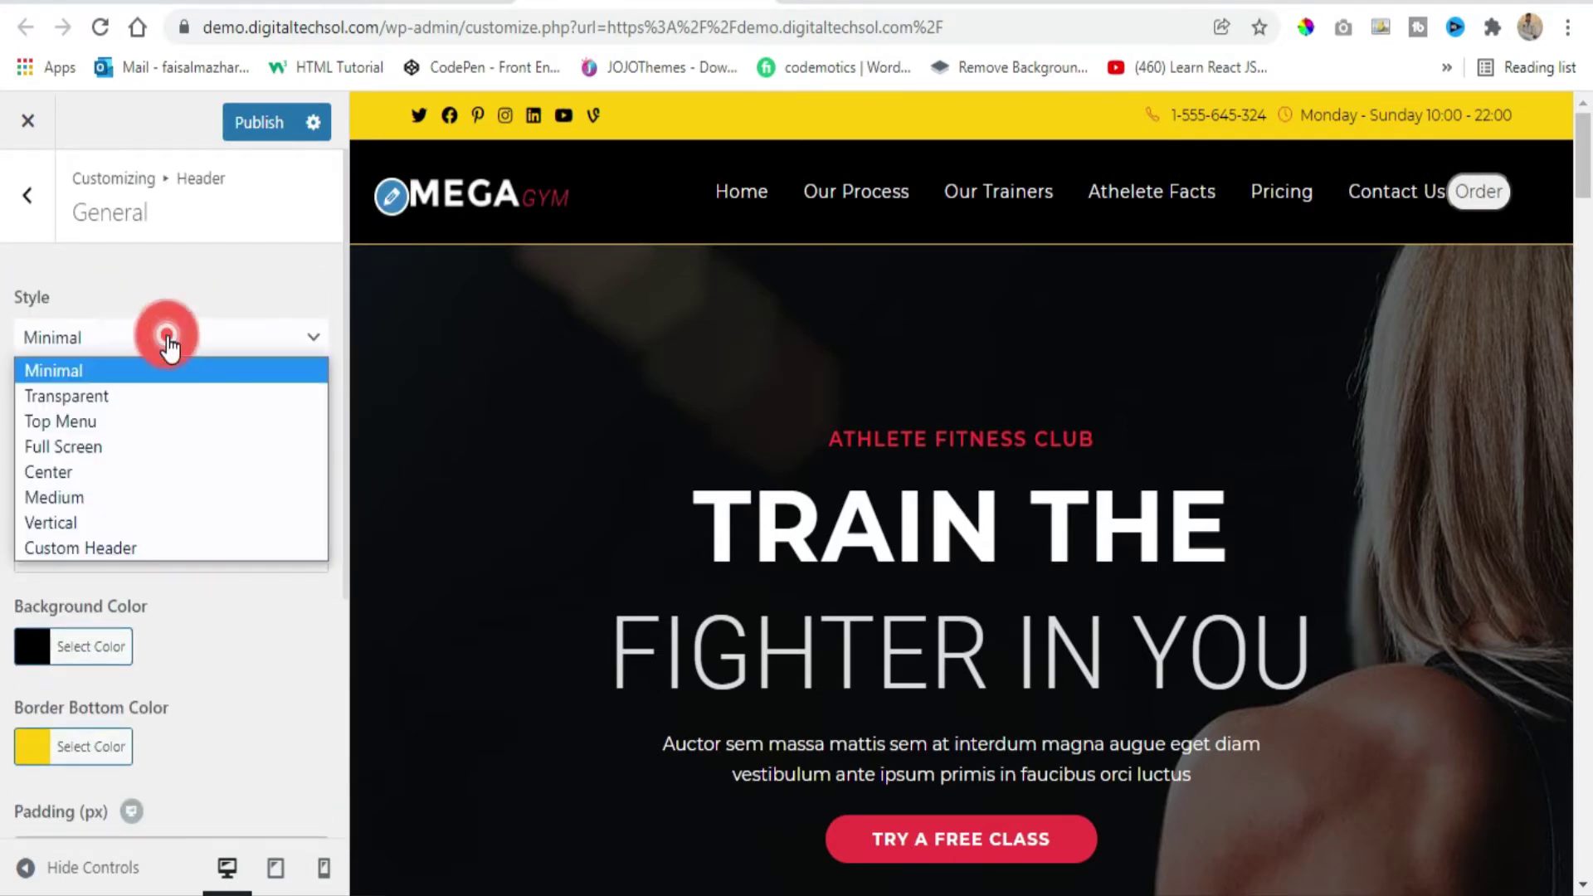
click(105, 425)
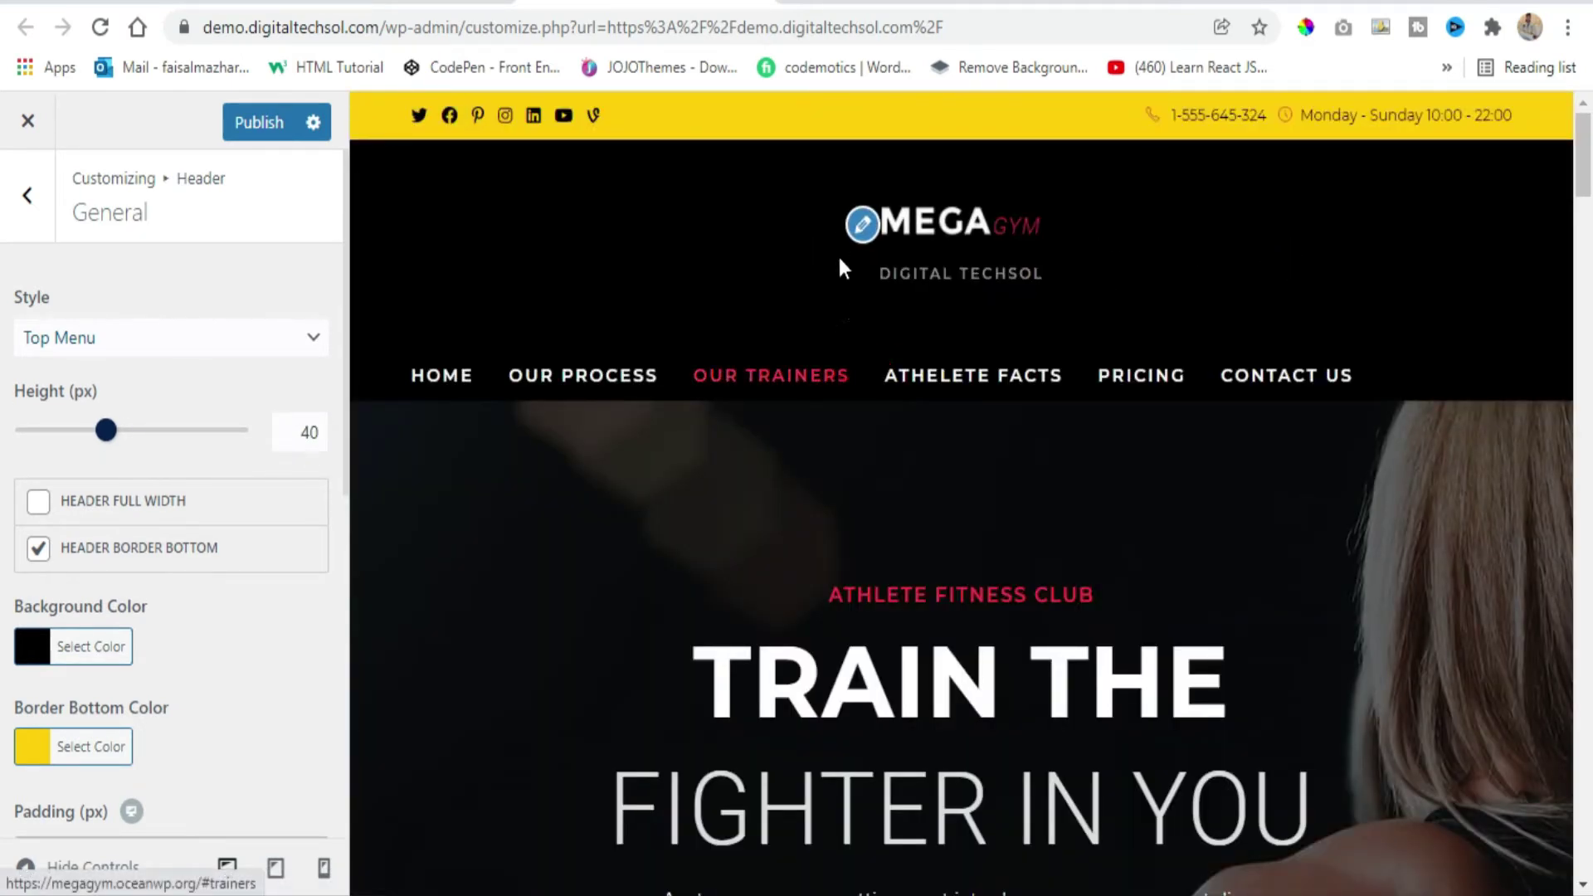
scroll(20, 400, down, 5)
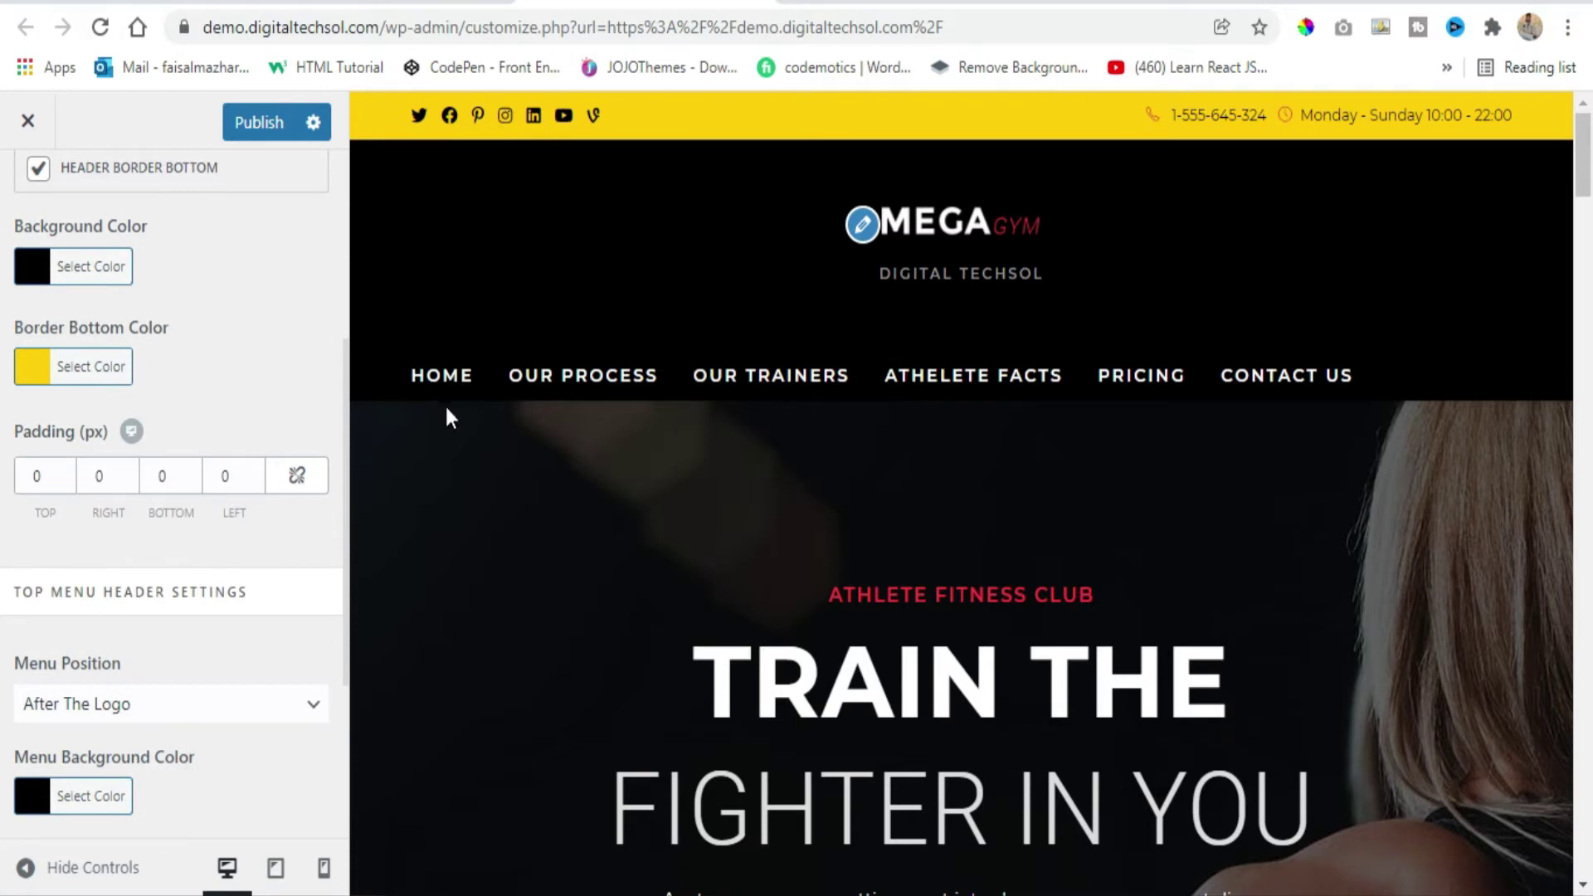
scroll(207, 338, up, 5)
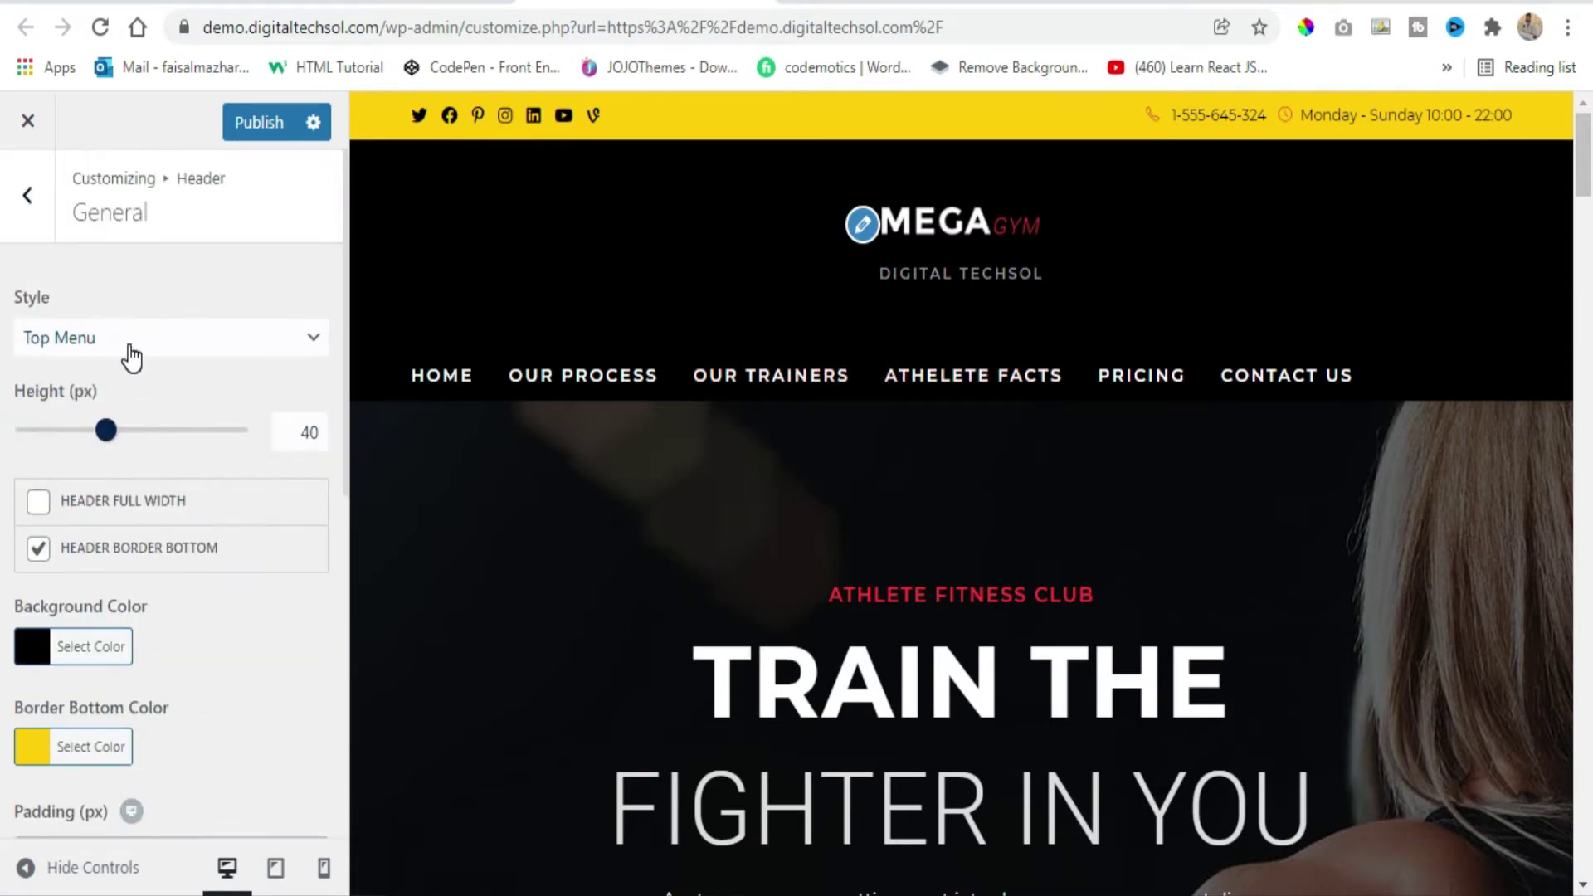
scroll(131, 357, down, 5)
scroll(120, 366, up, 2)
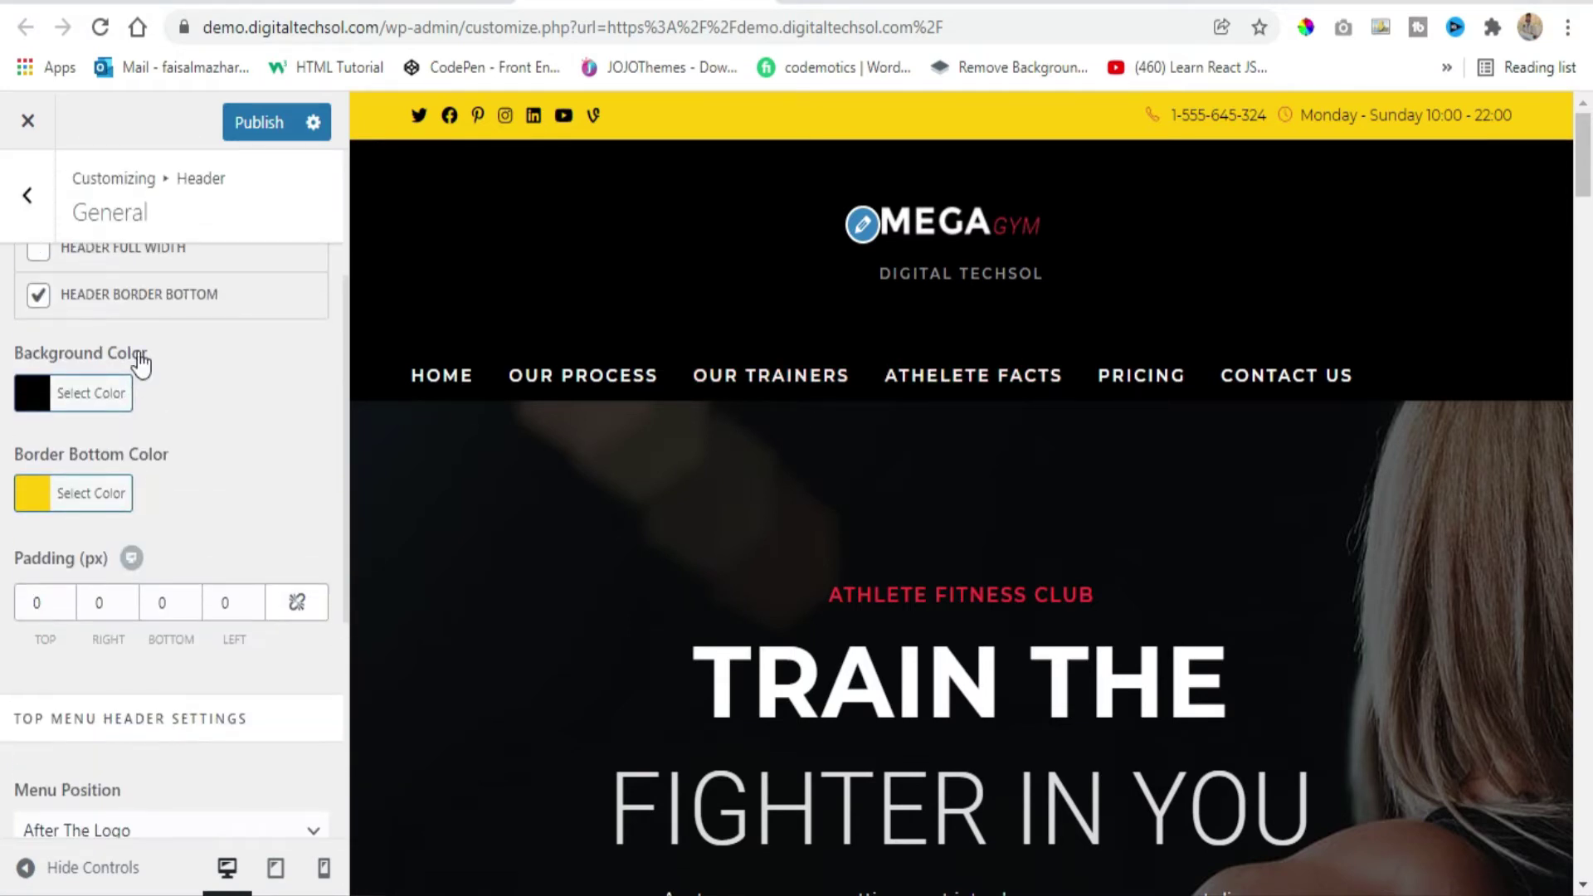
scroll(92, 426, up, 2)
scroll(37, 634, down, 3)
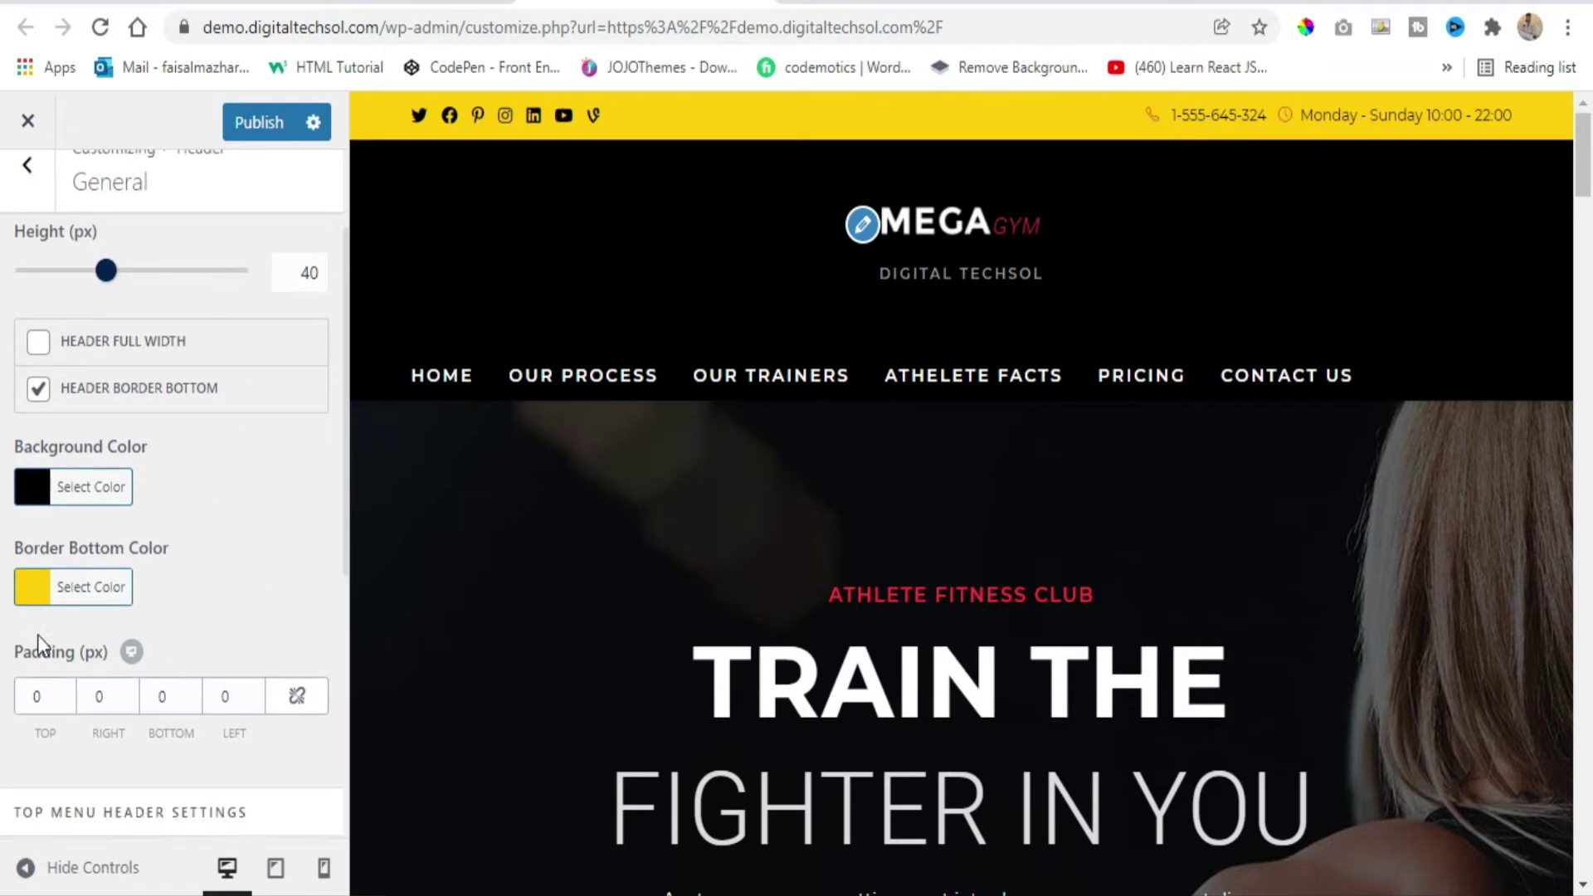
Set the menu position to Before The Logo, publish it and reload the live homepage to check it.
scroll(164, 637, down, 2)
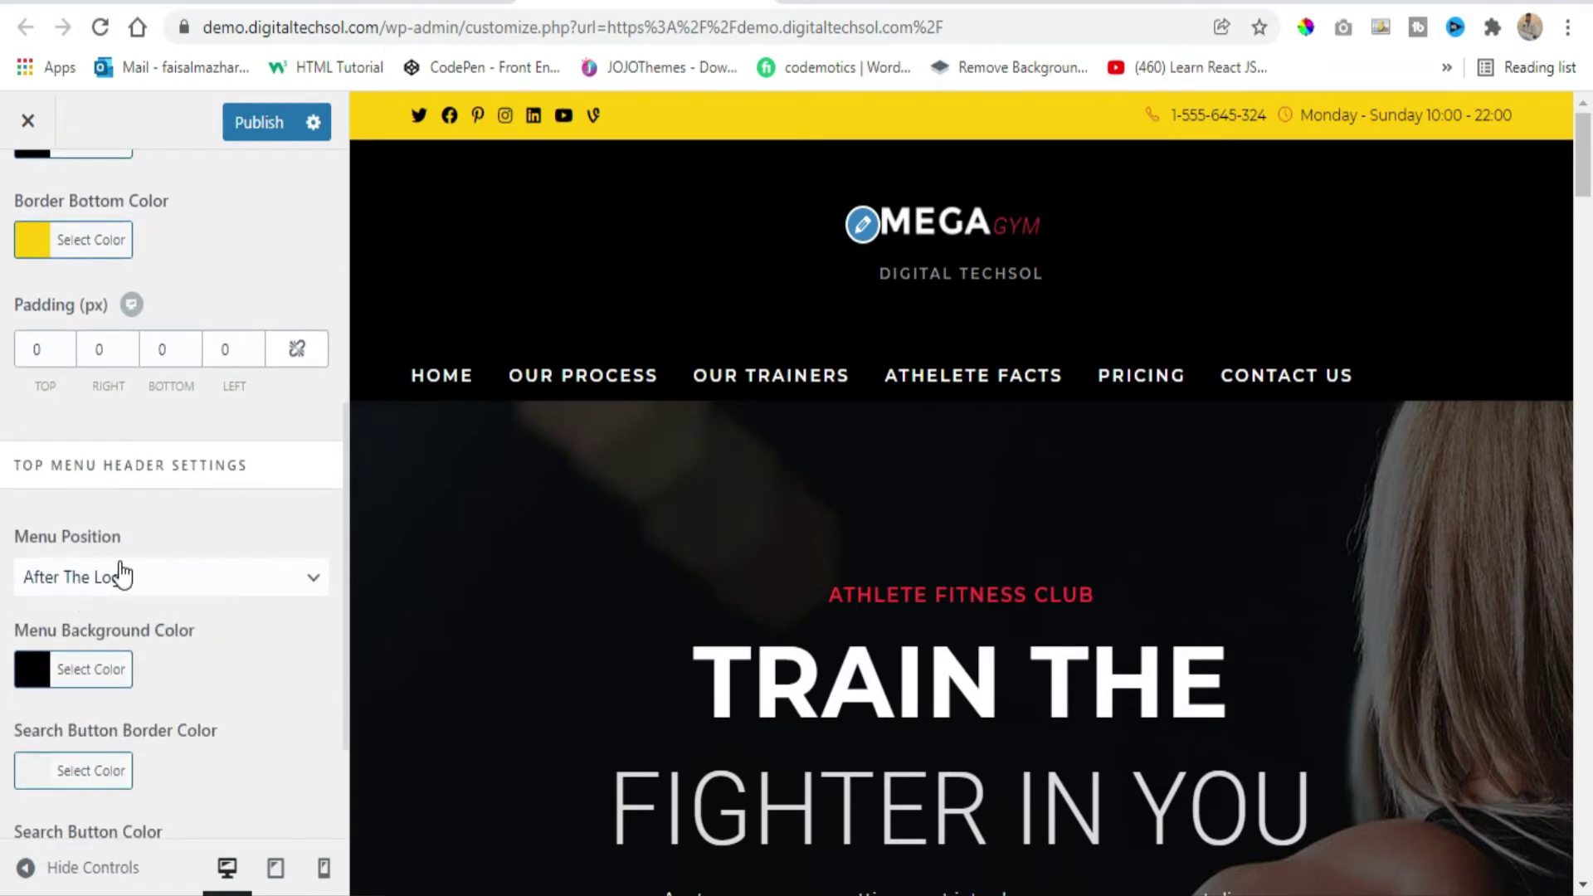
click(189, 585)
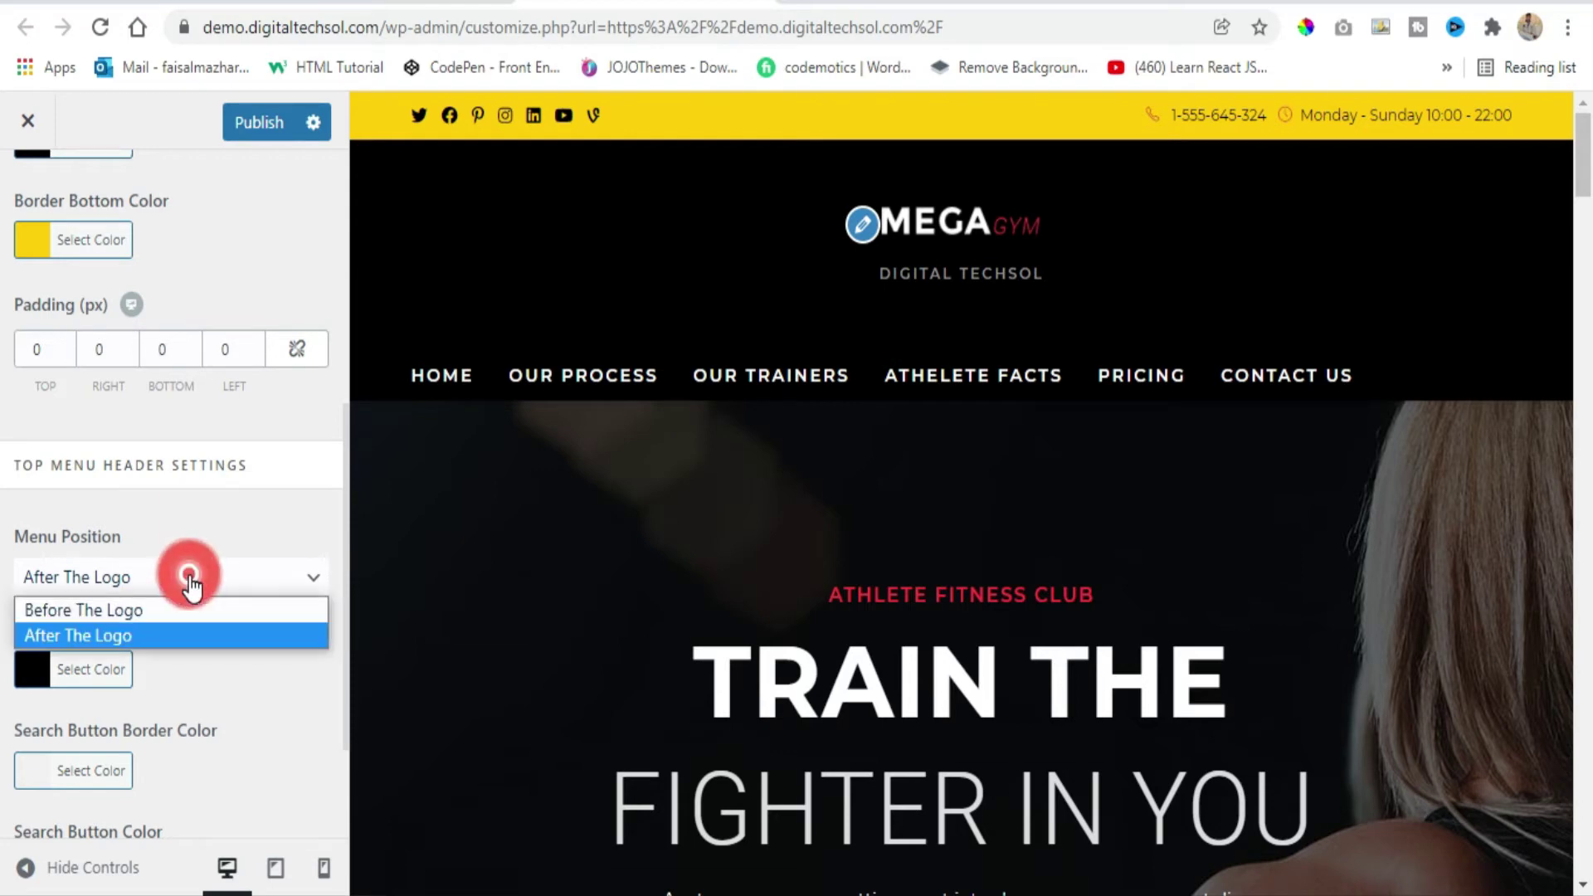
click(122, 612)
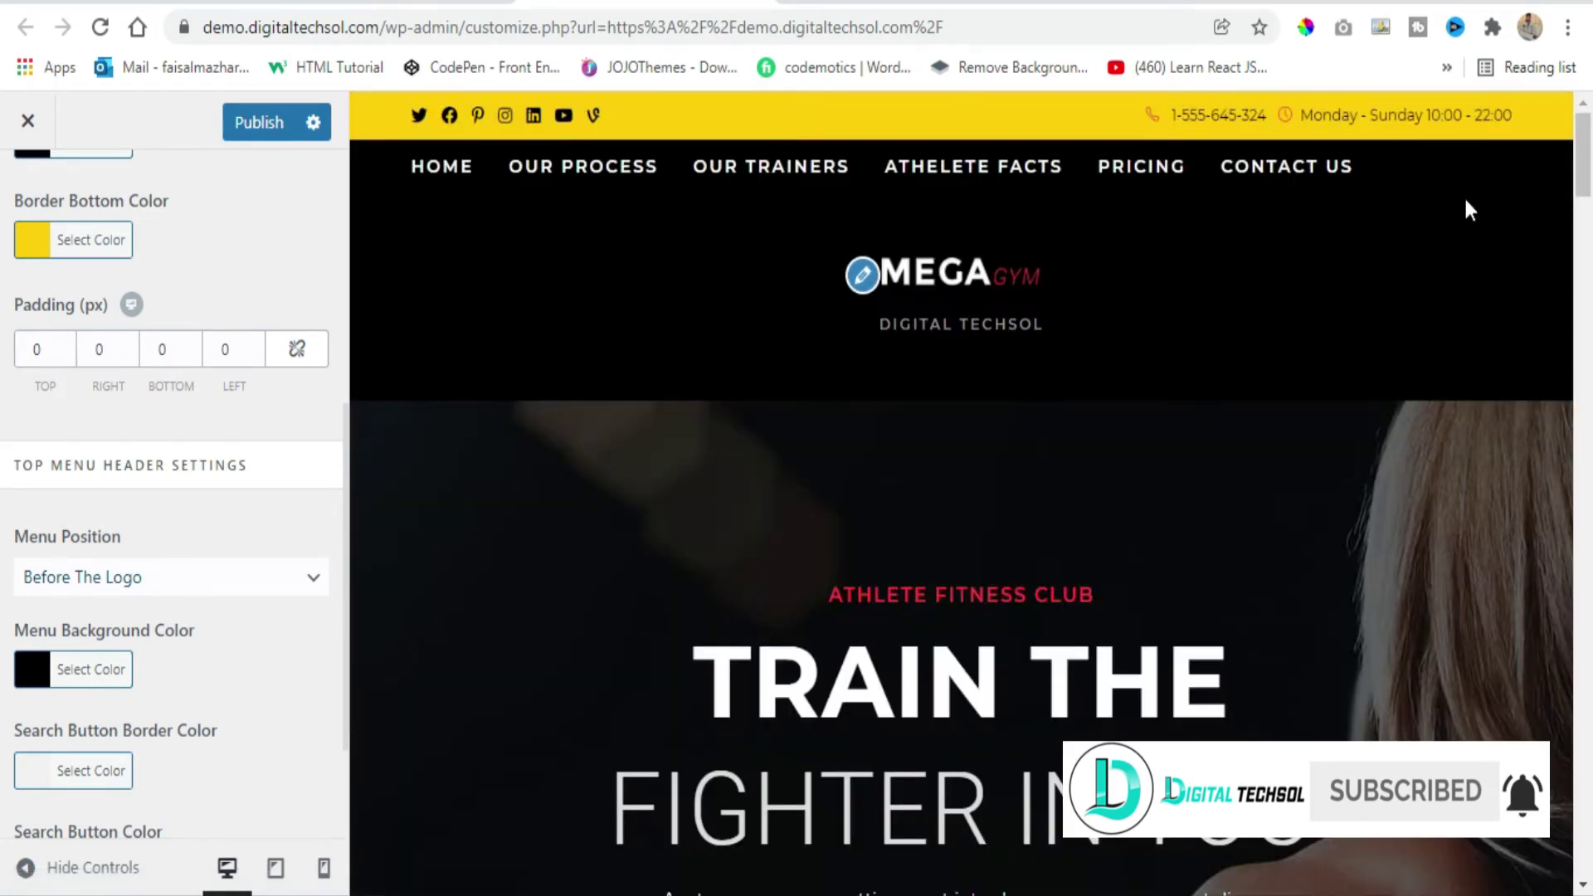
click(235, 122)
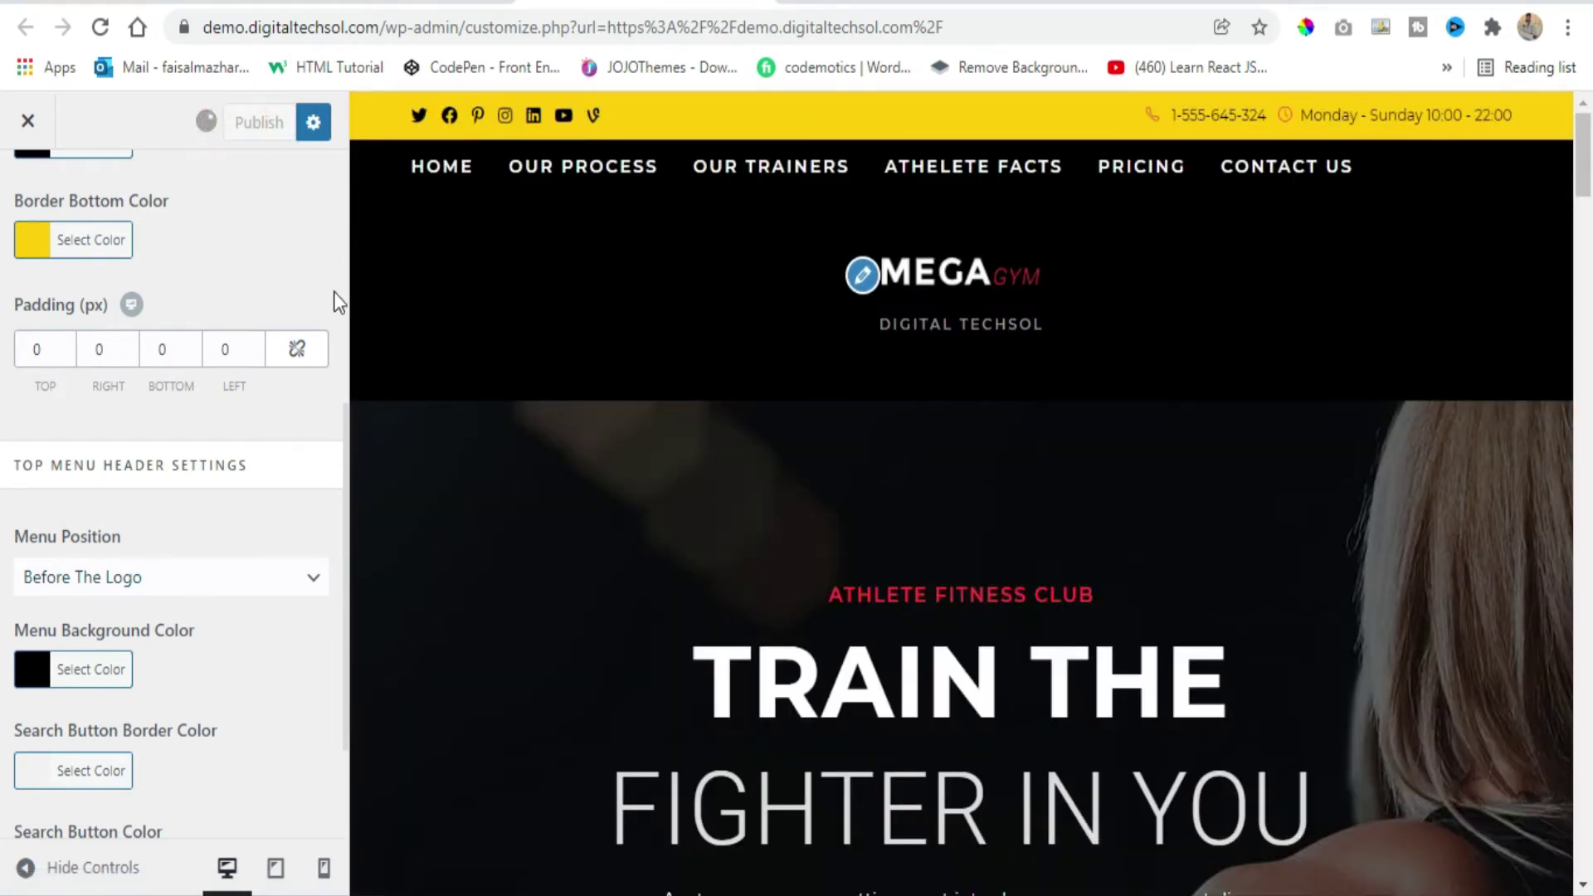
scroll(131, 398, down, 2)
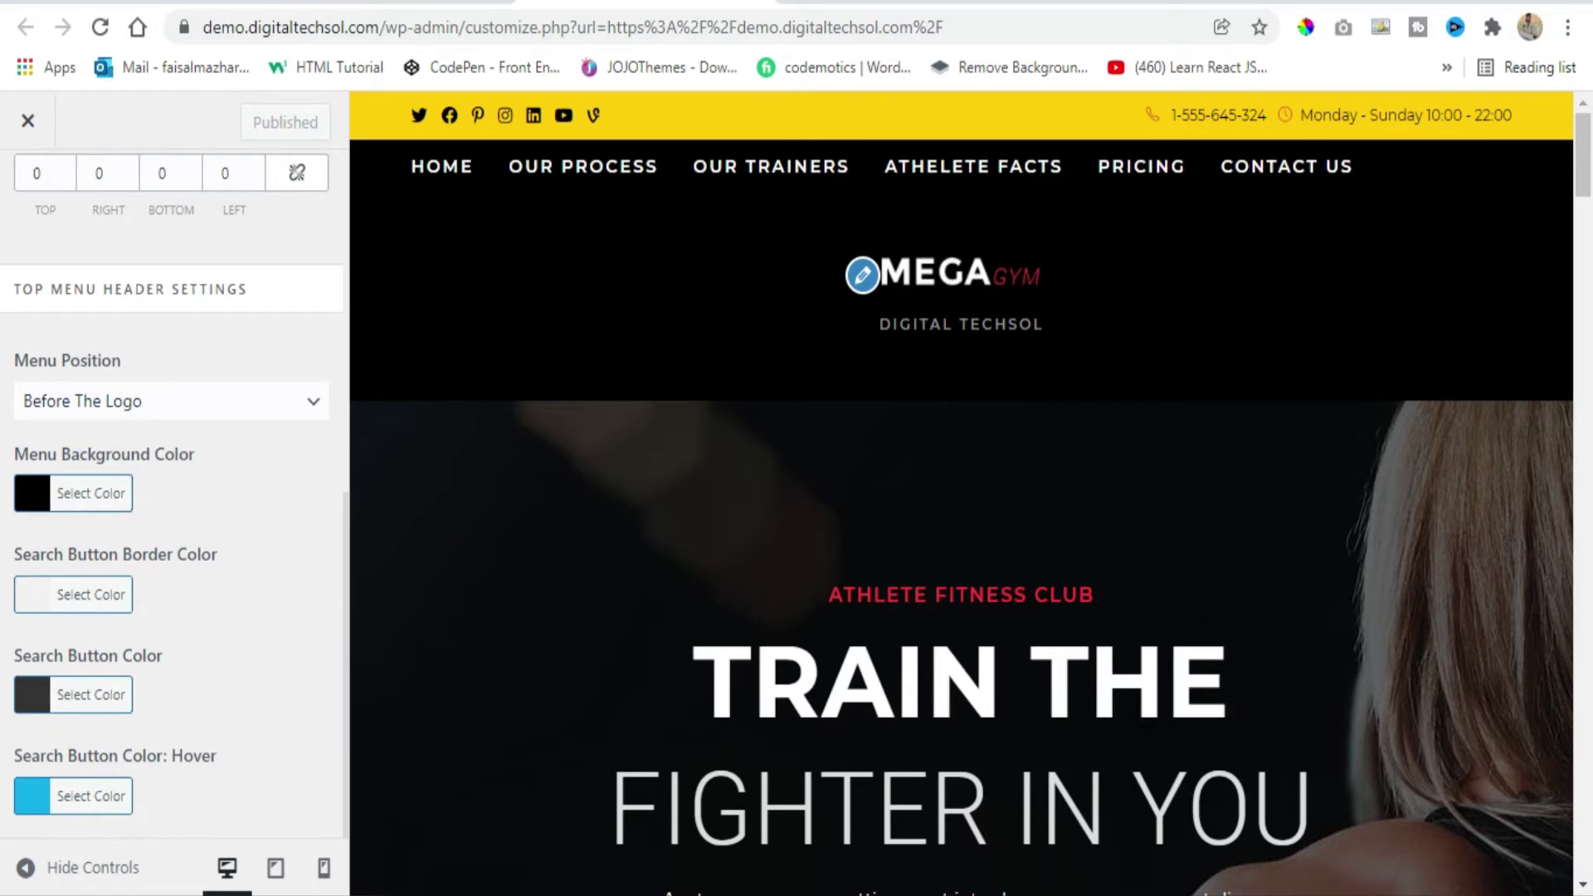
click(28, 120)
click(99, 27)
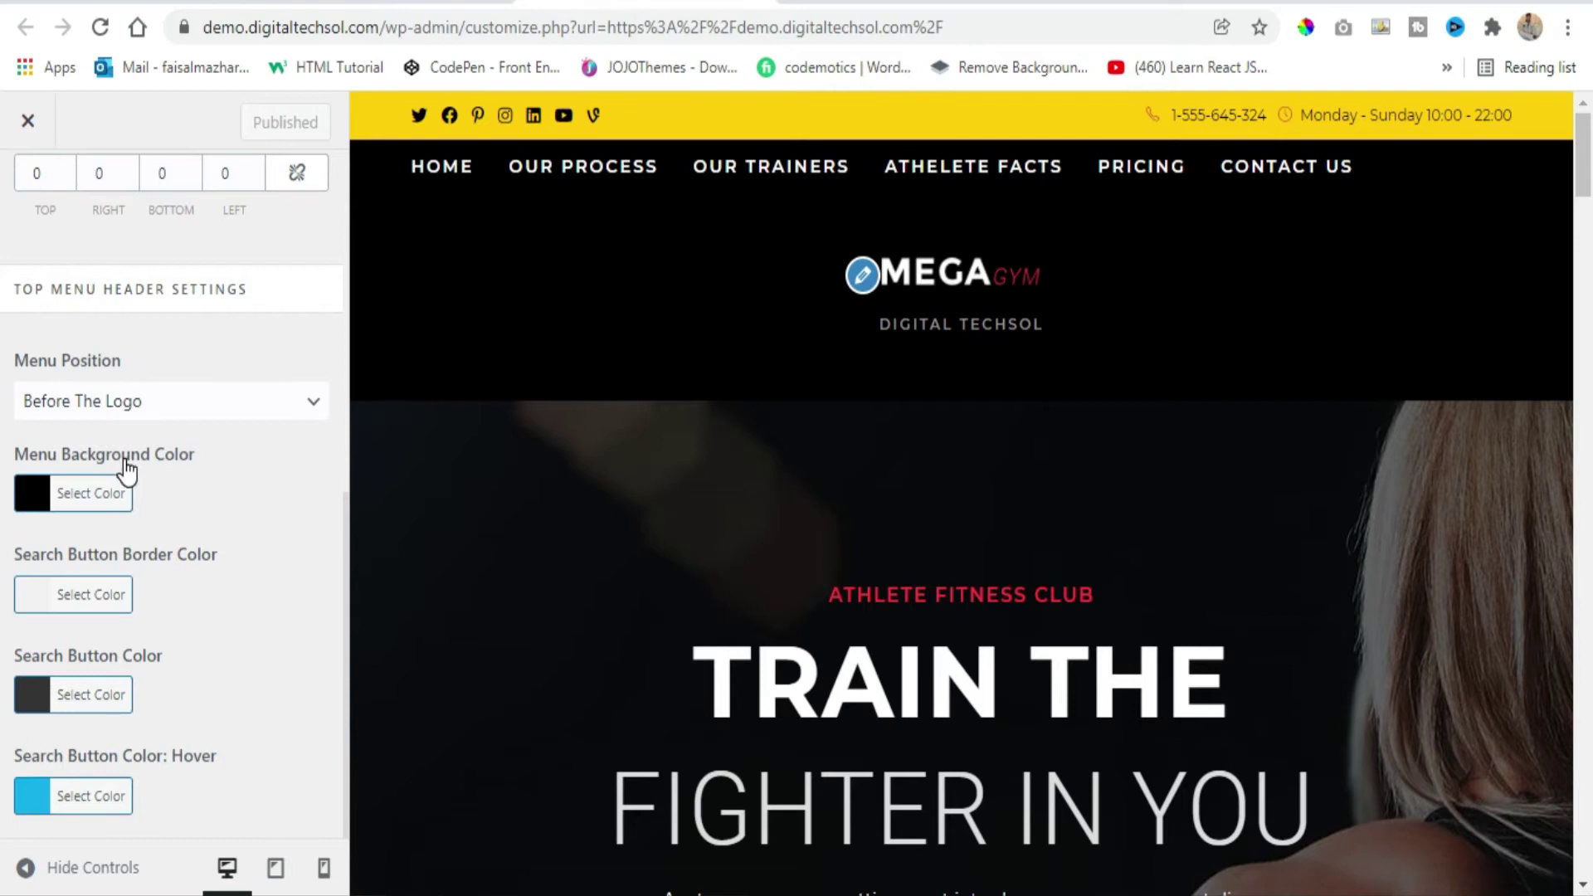
Try the grey #b5b5b5 as the menu background color in the Top Menu header settings.
scroll(137, 469, up, 5)
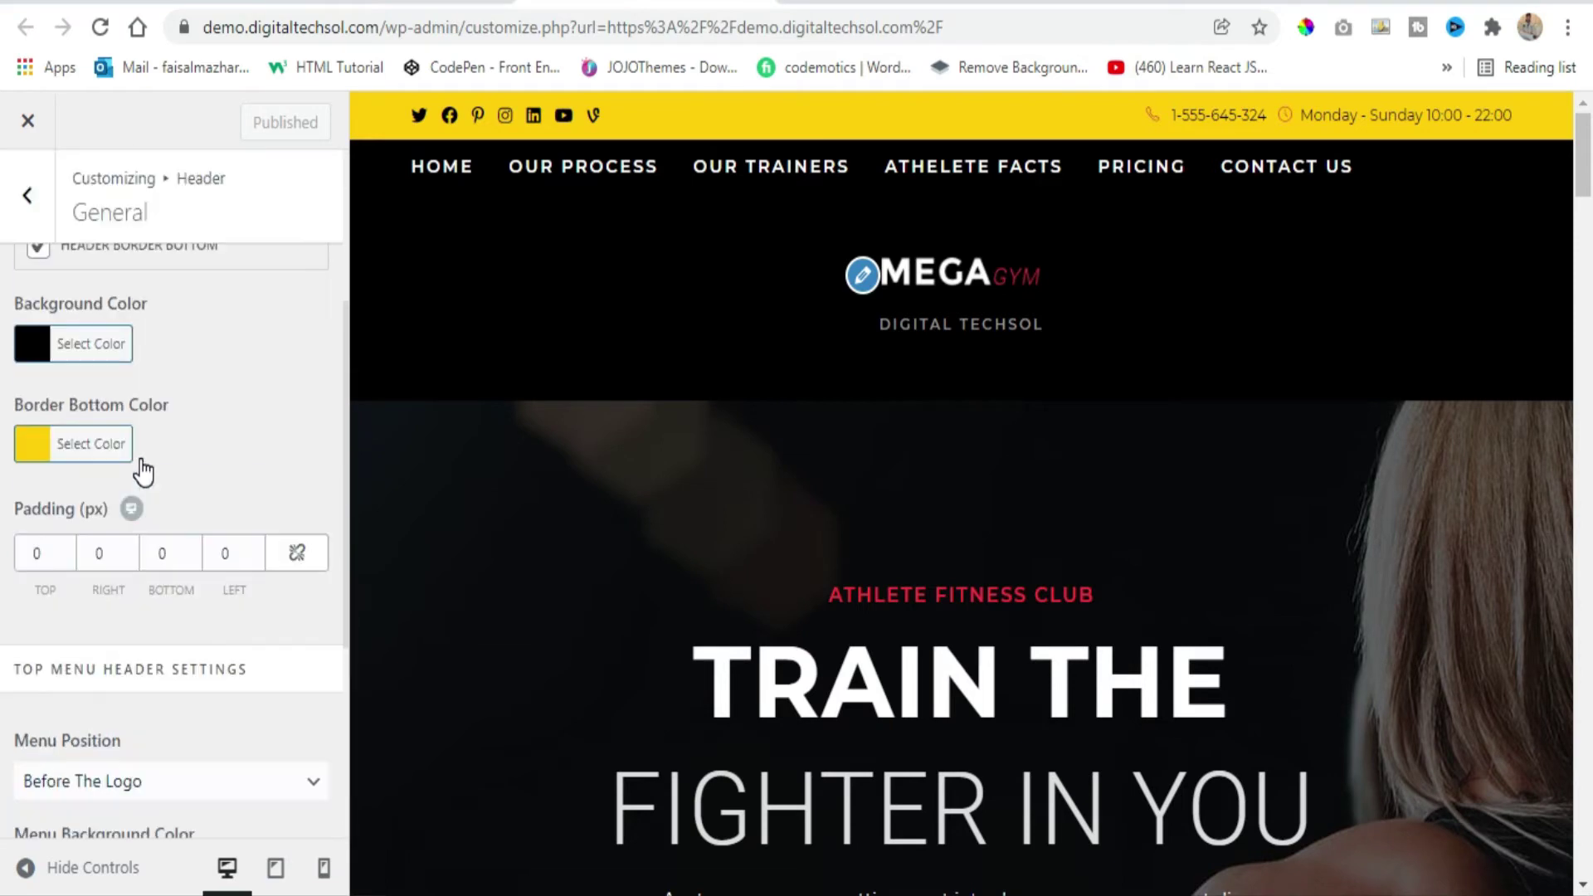
scroll(142, 470, up, 3)
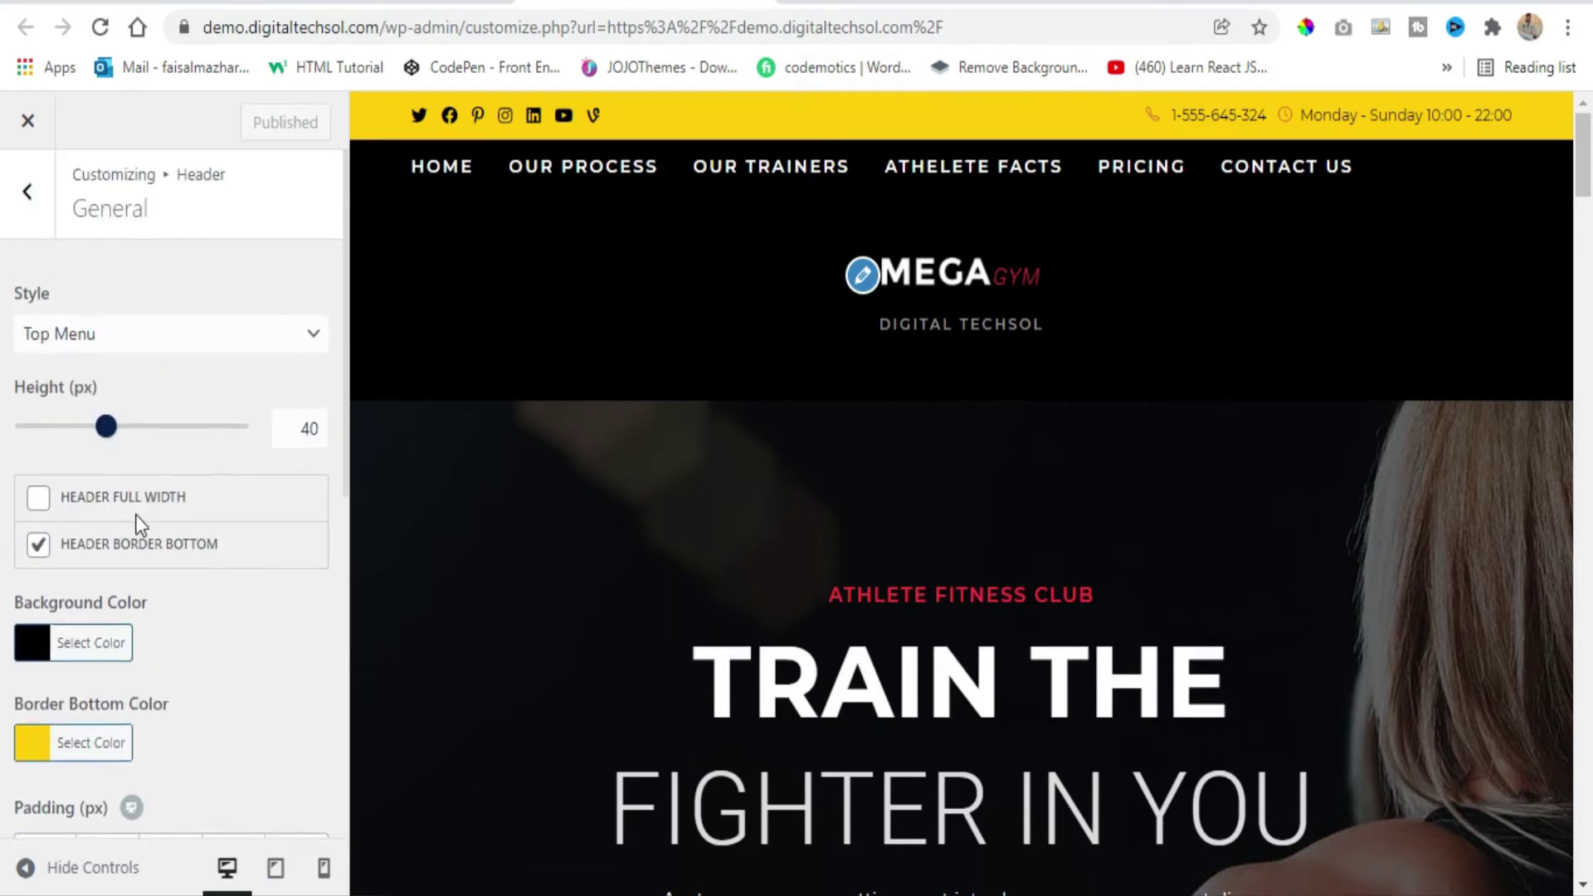
scroll(136, 515, down, 8)
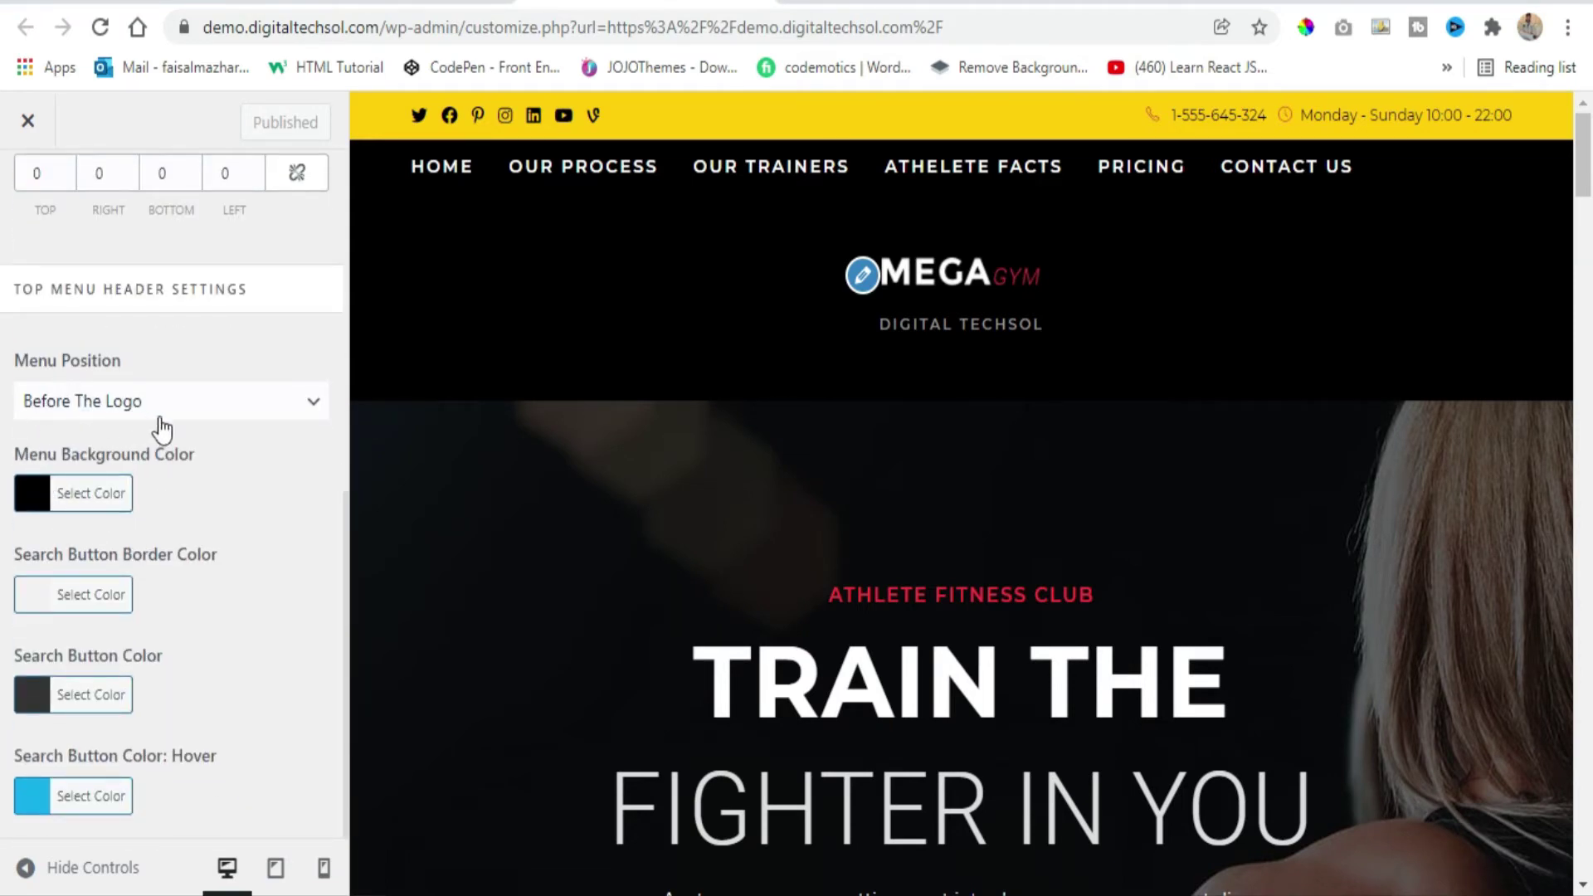
click(38, 494)
click(72, 664)
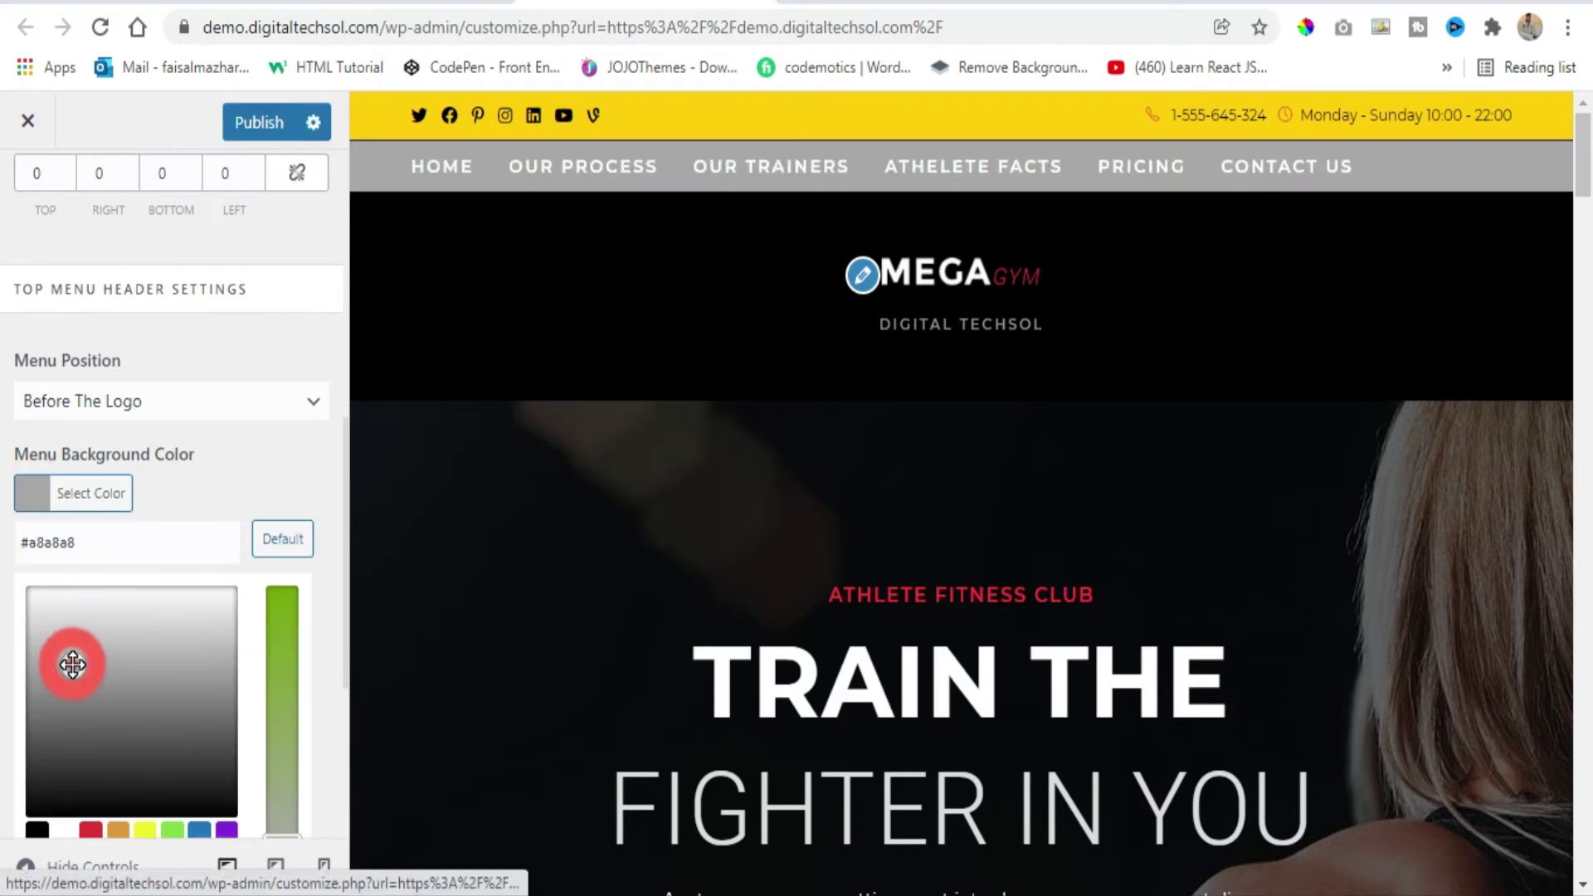
drag(72, 665, 42, 653)
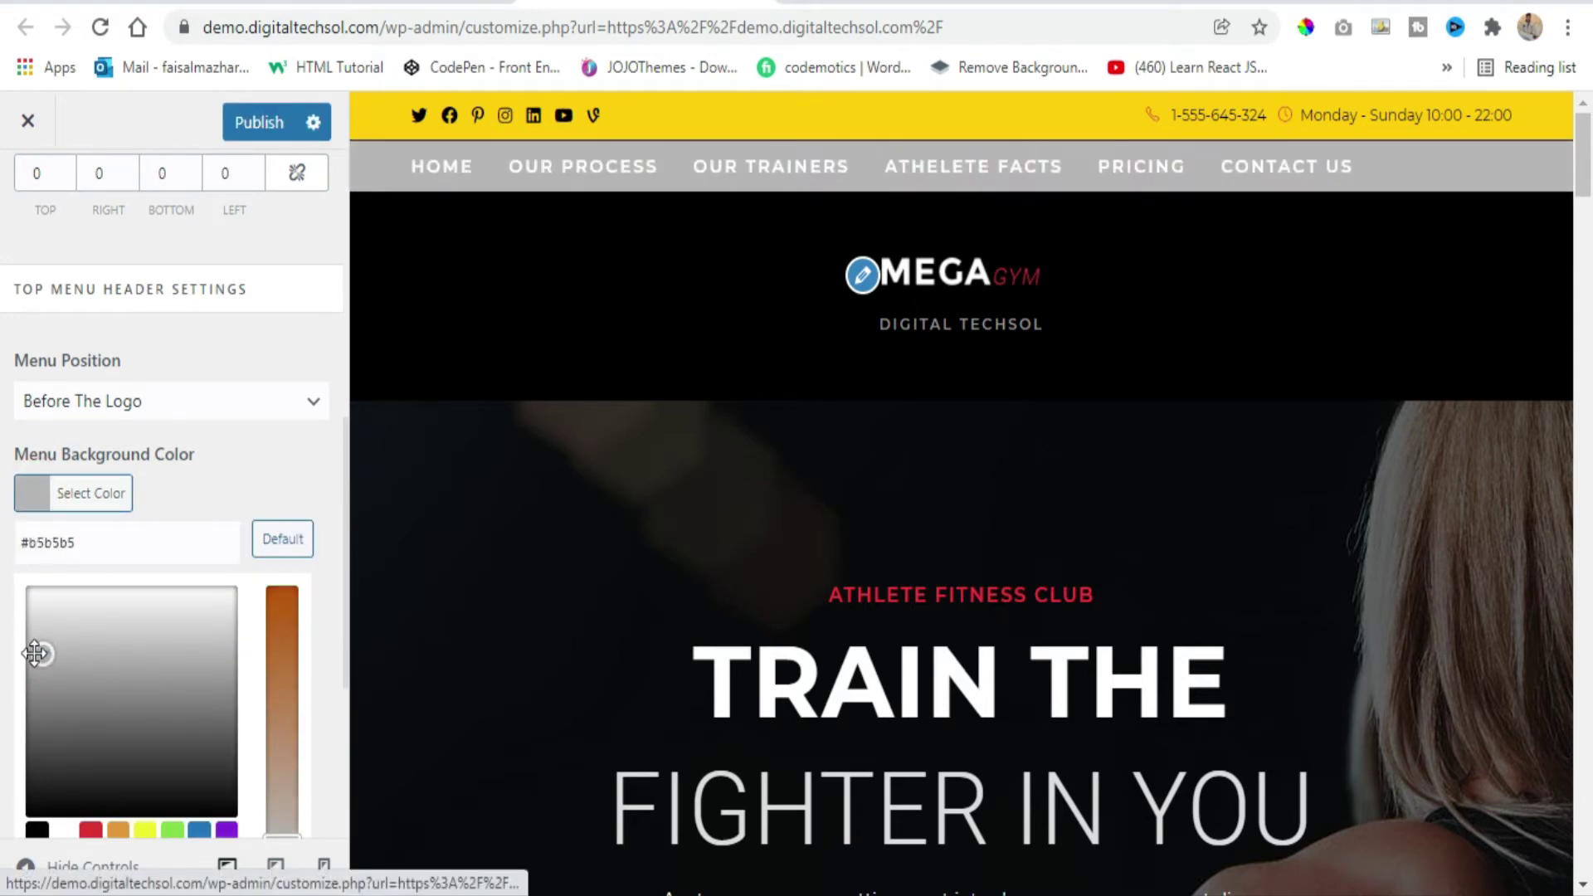
Set the top menu's background color to #ffcc00 and publish the change.
click(138, 839)
click(38, 493)
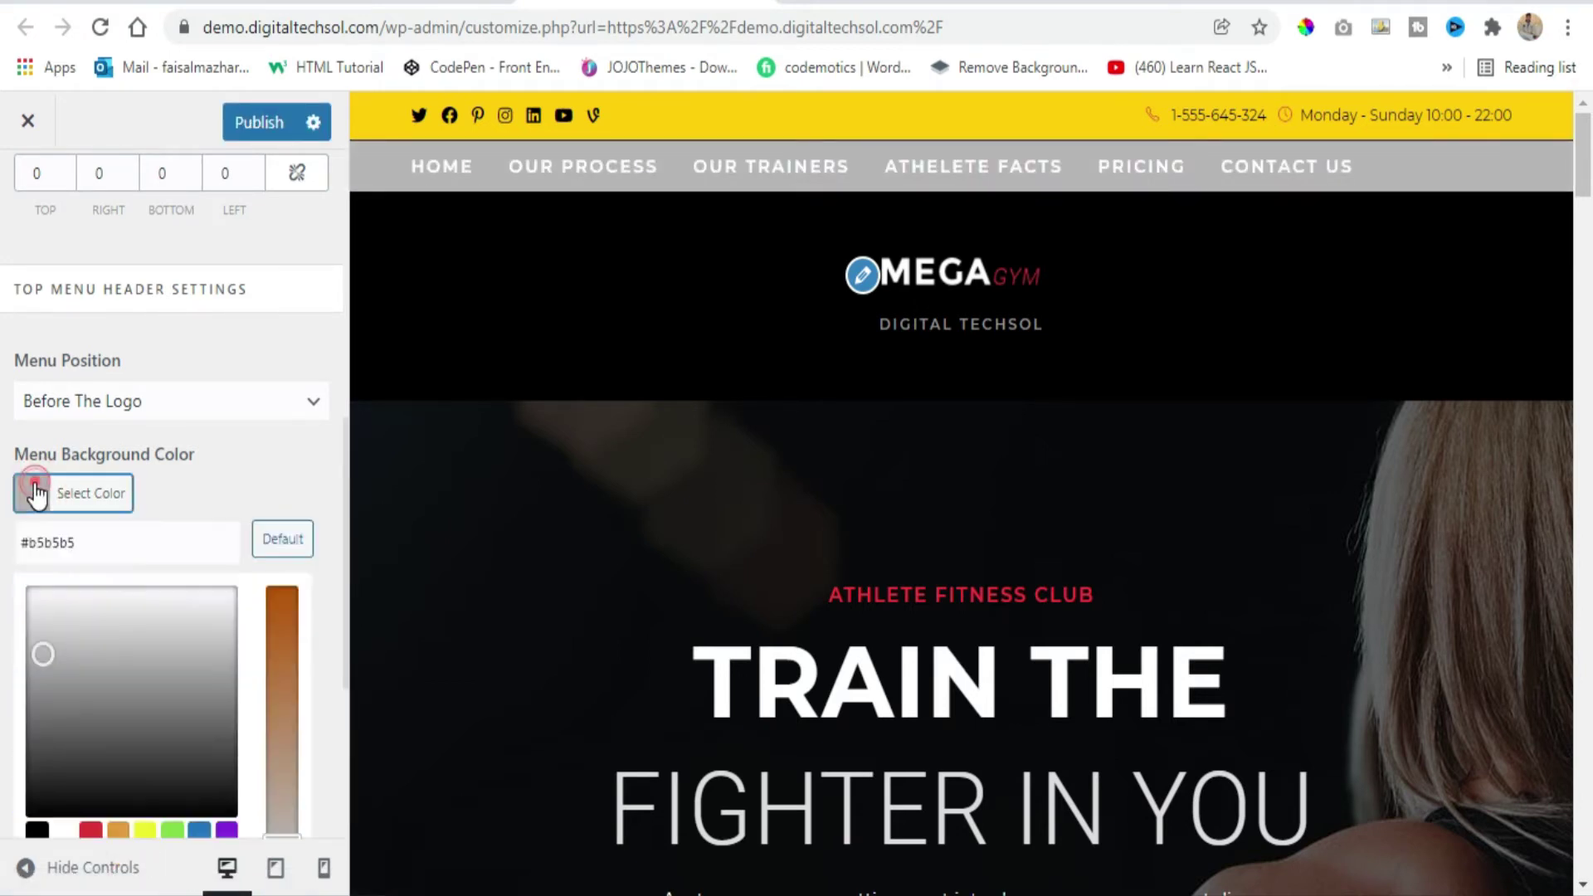
drag(117, 545, 36, 554)
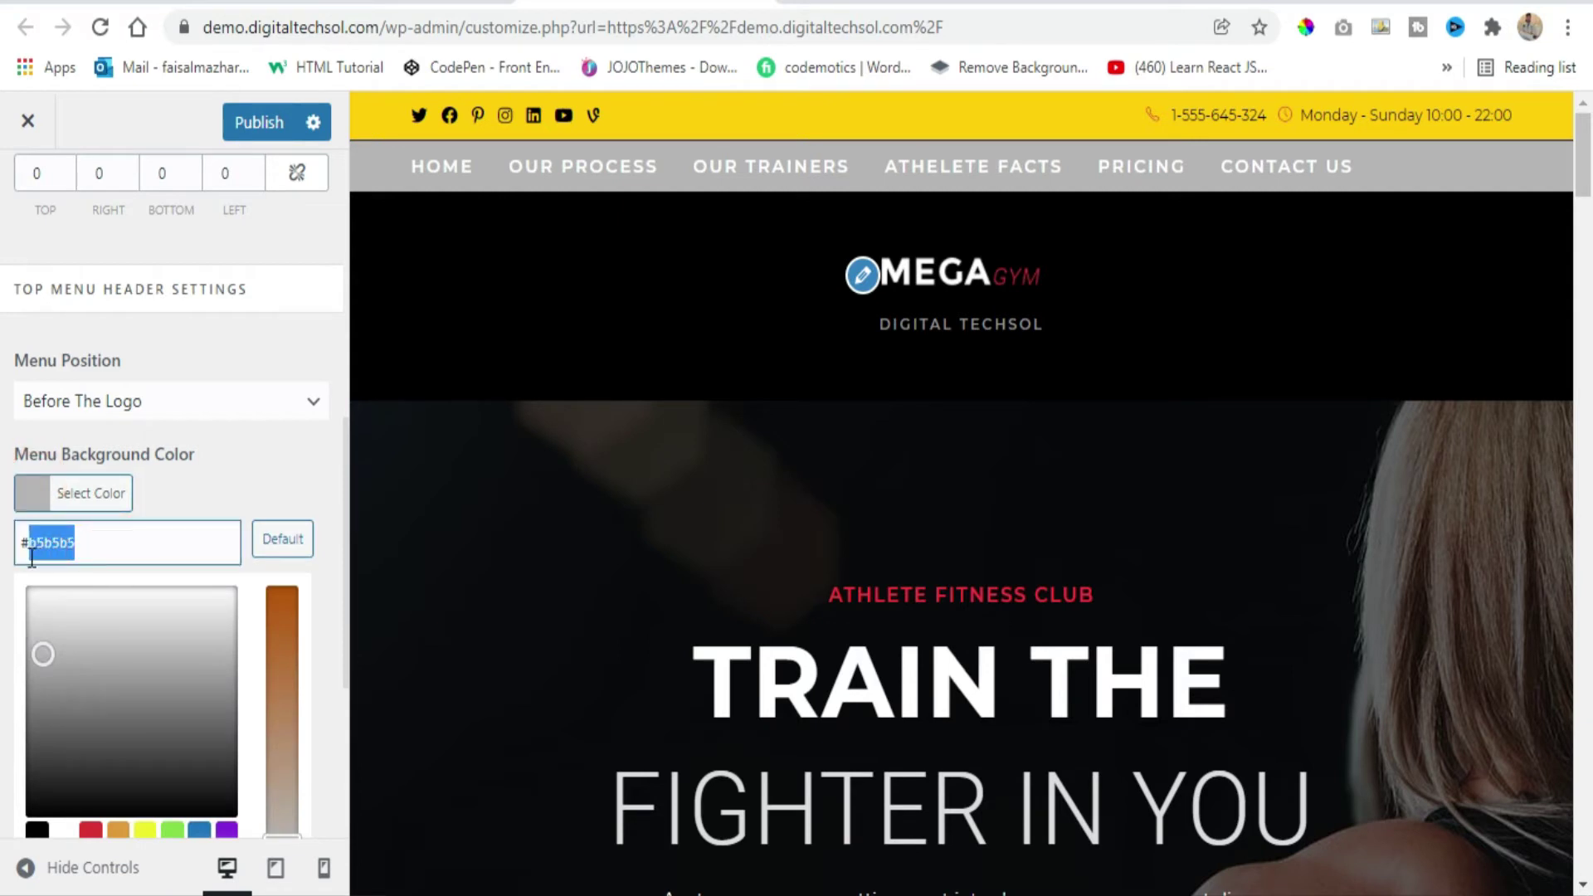
text(ffcc00)
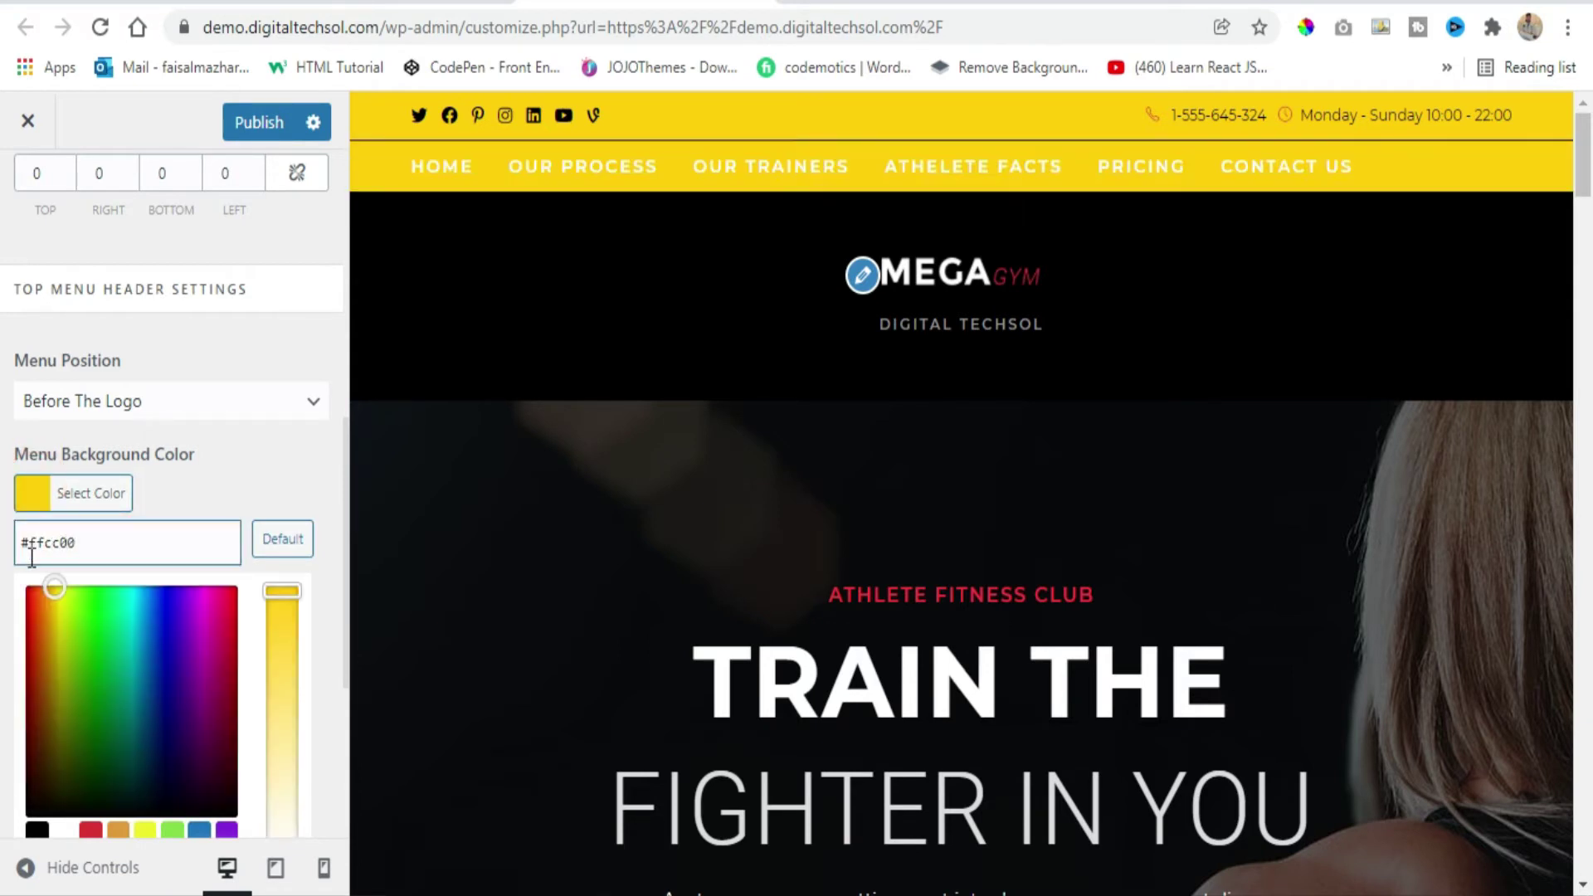
click(34, 494)
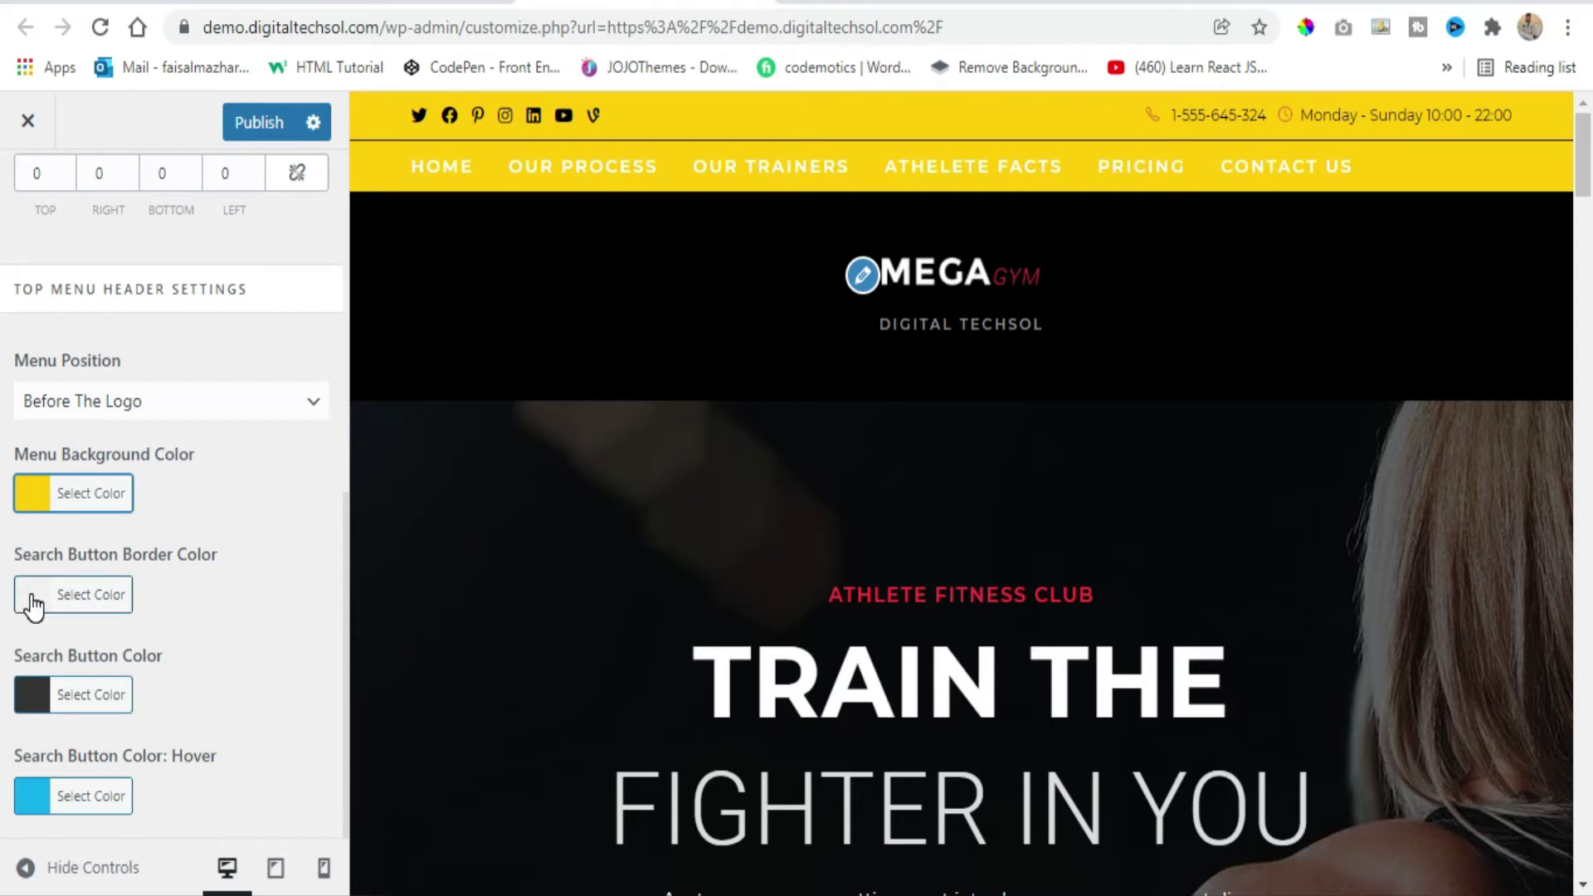
scroll(163, 633, up, 3)
click(259, 122)
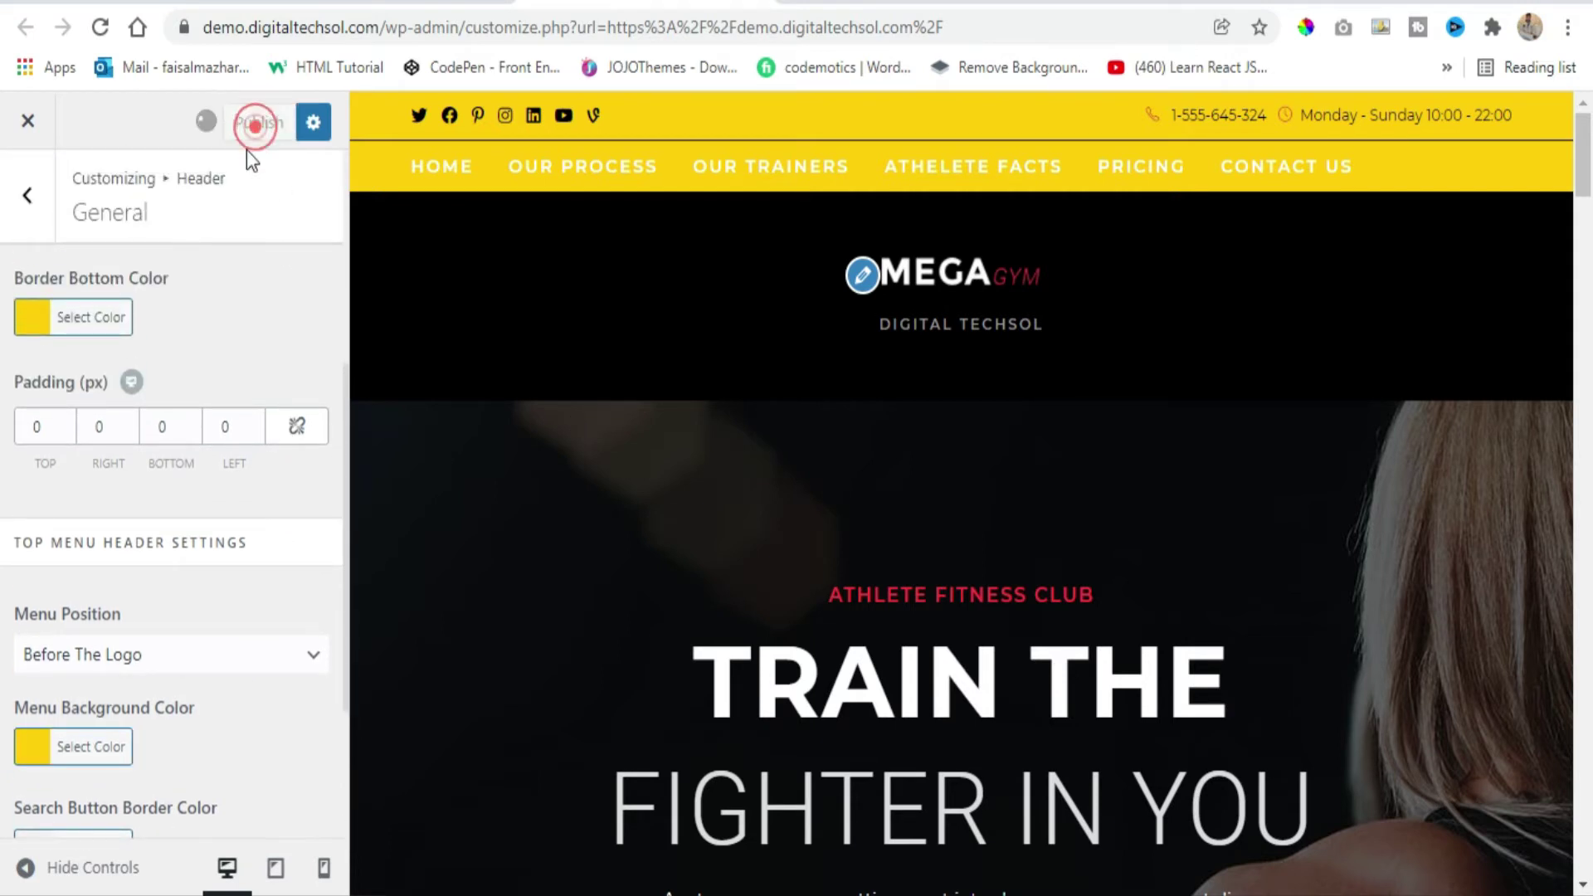
Change the header style to Full Screen and publish it.
scroll(134, 511, up, 4)
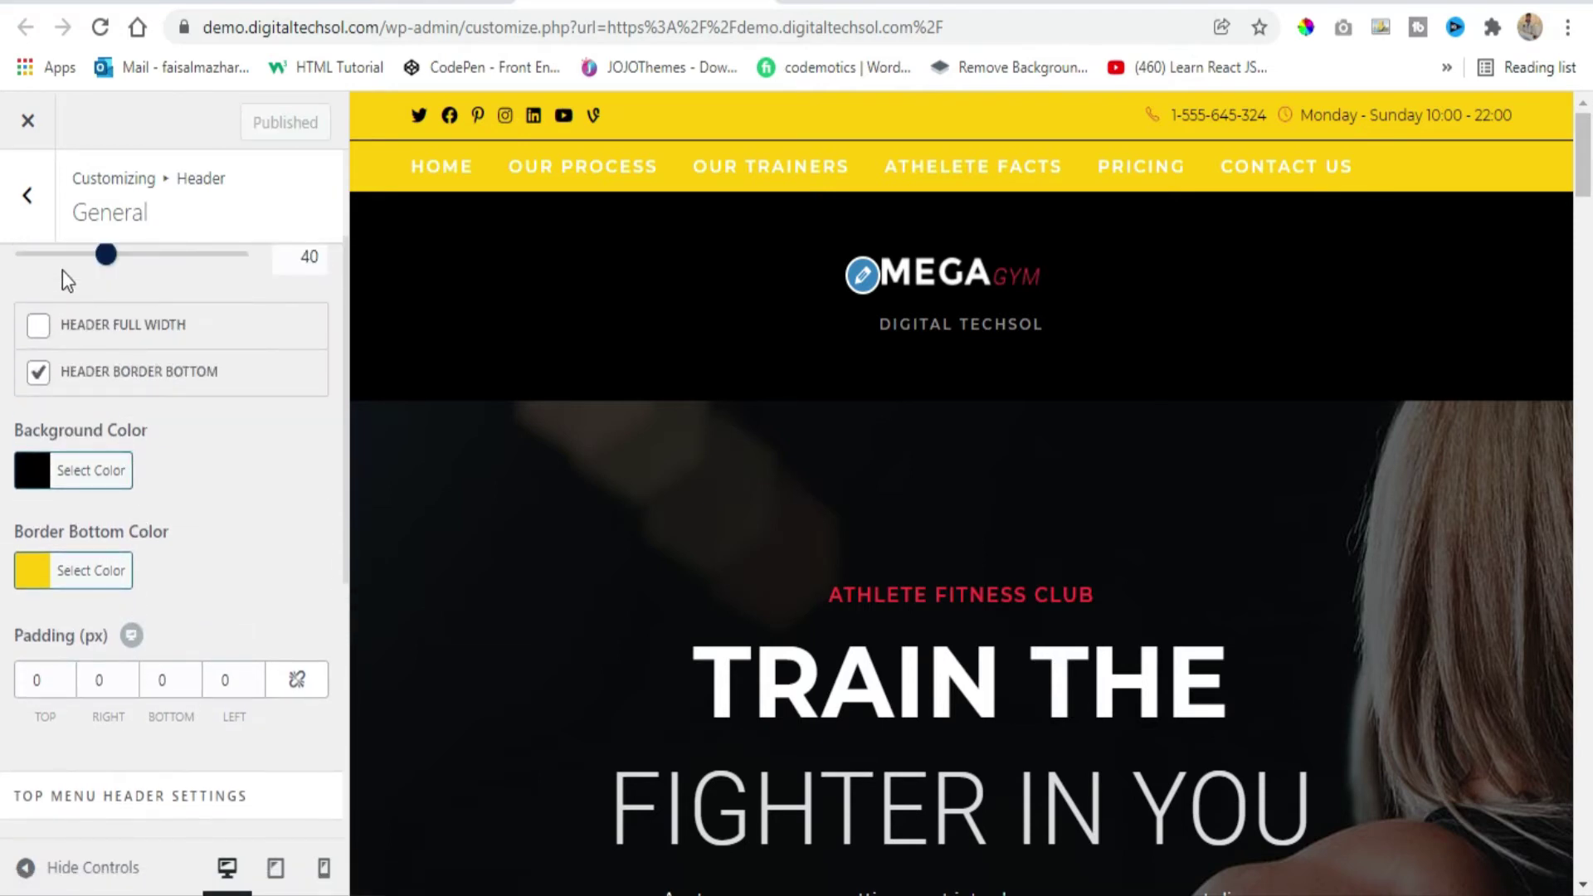
scroll(106, 427, up, 2)
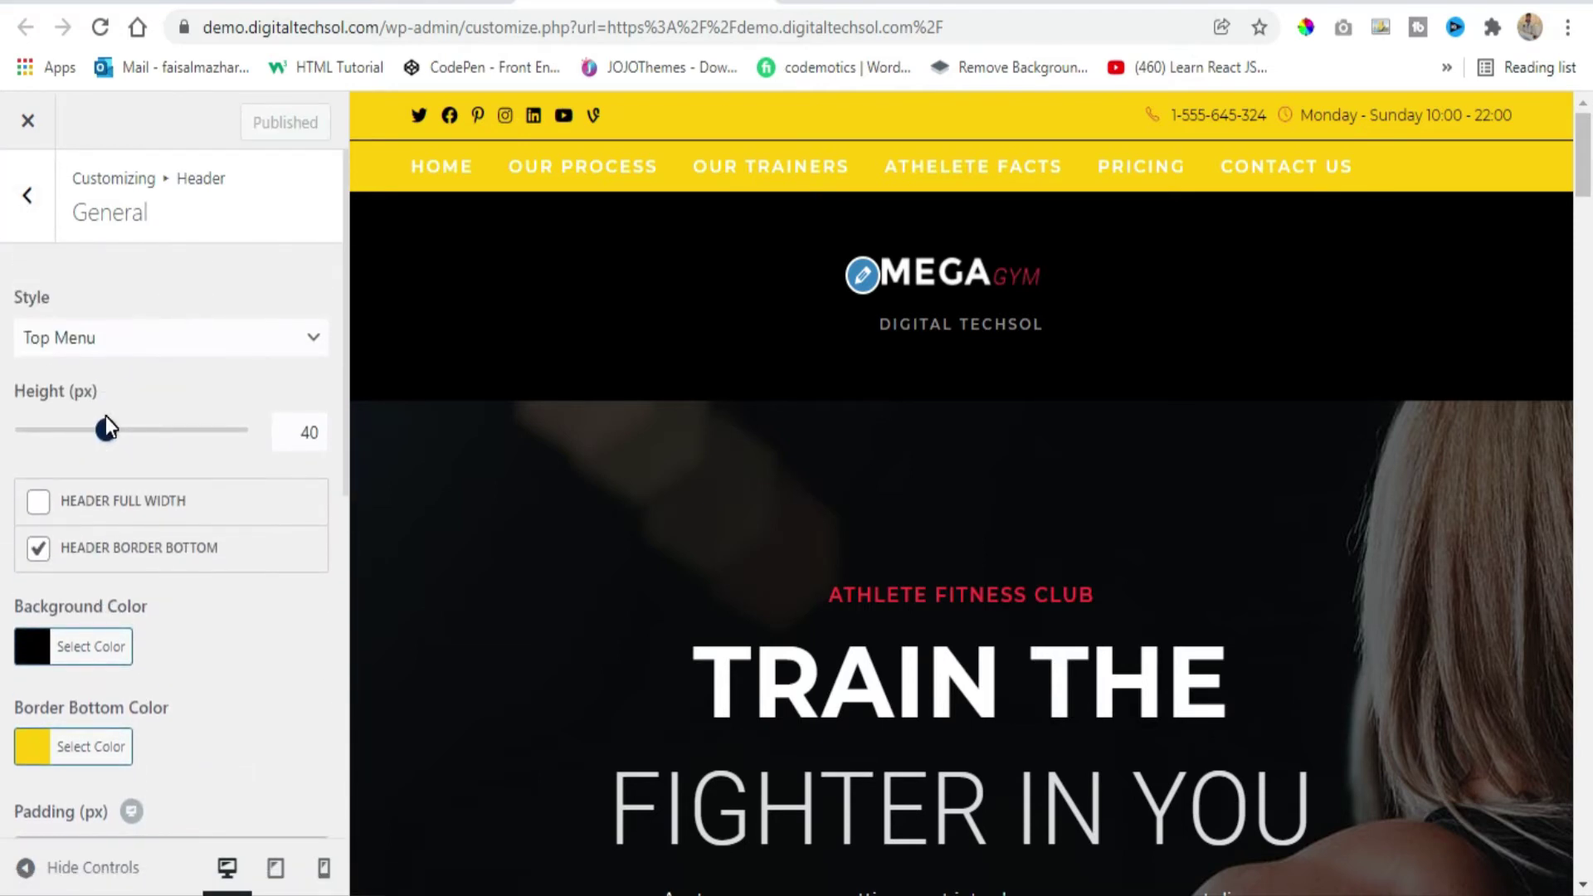
click(167, 343)
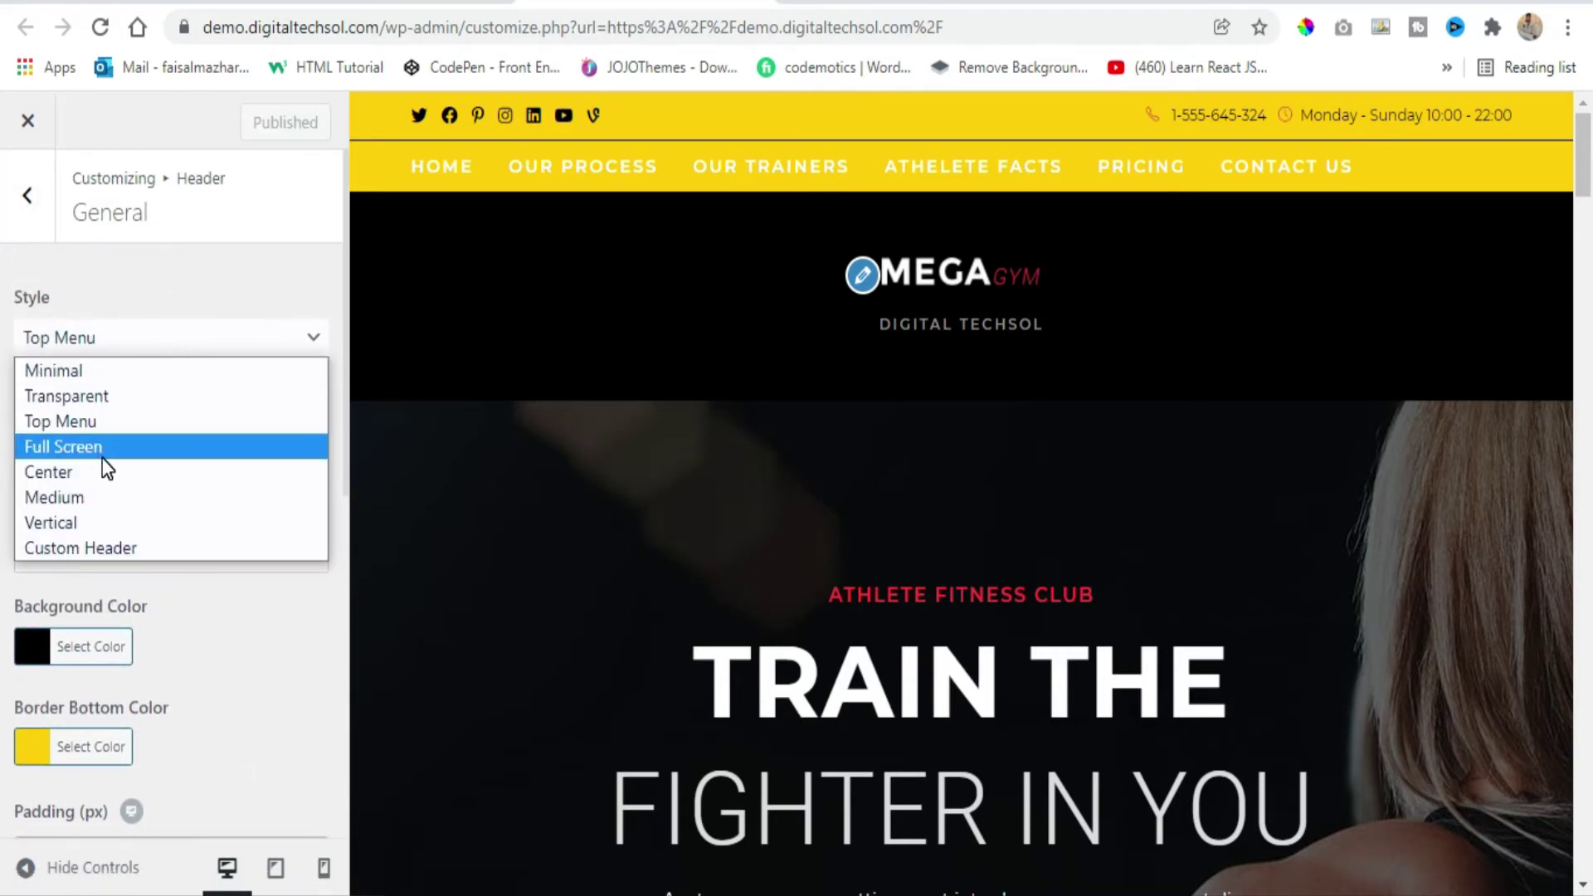
click(102, 458)
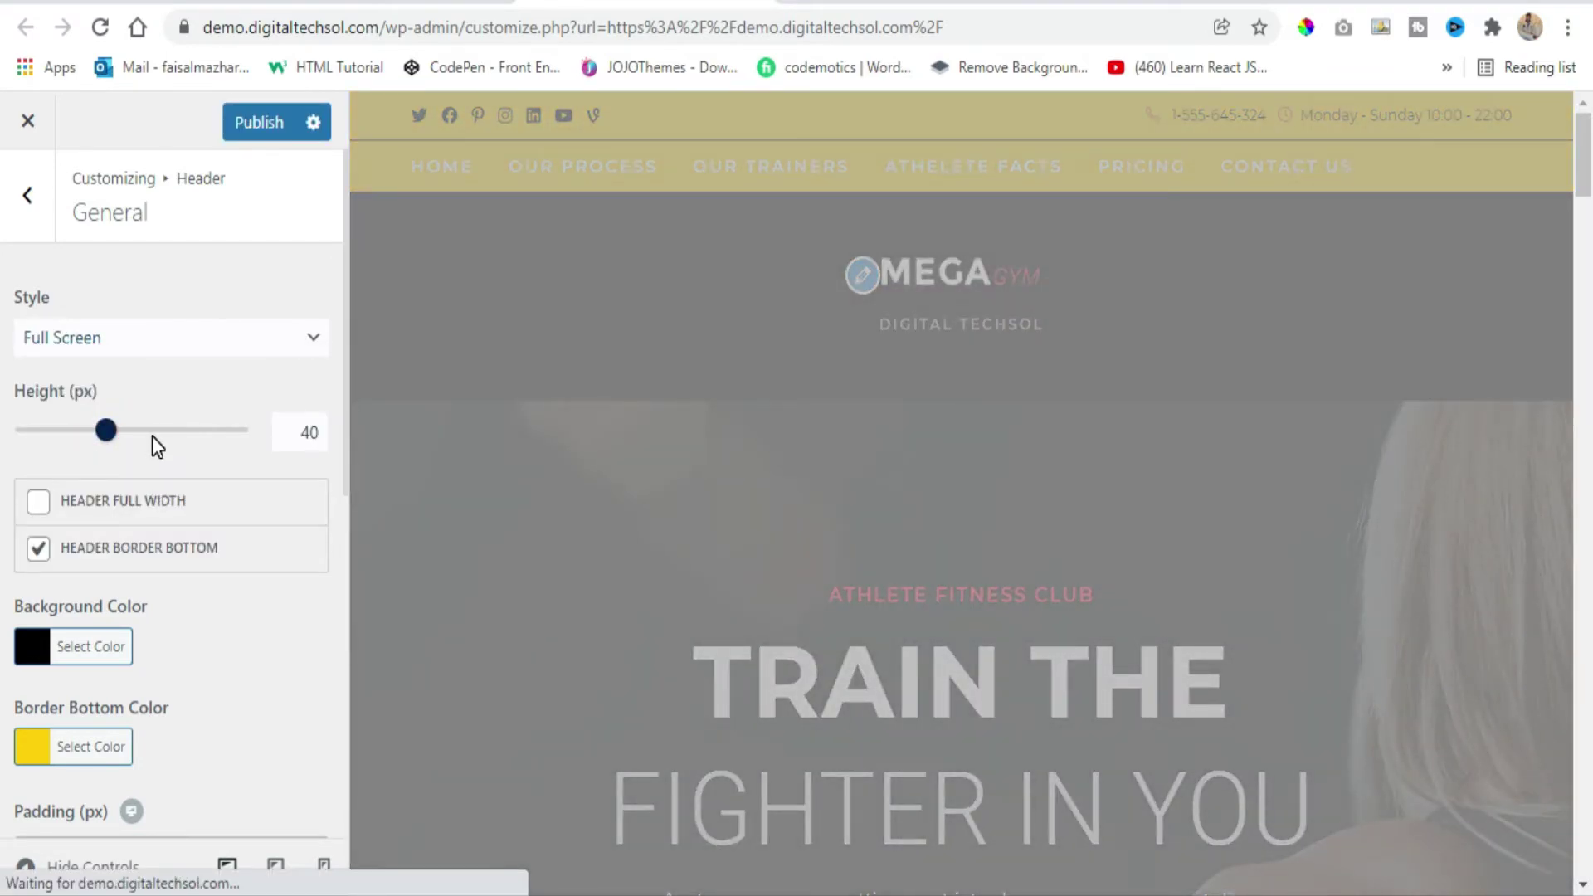
click(249, 122)
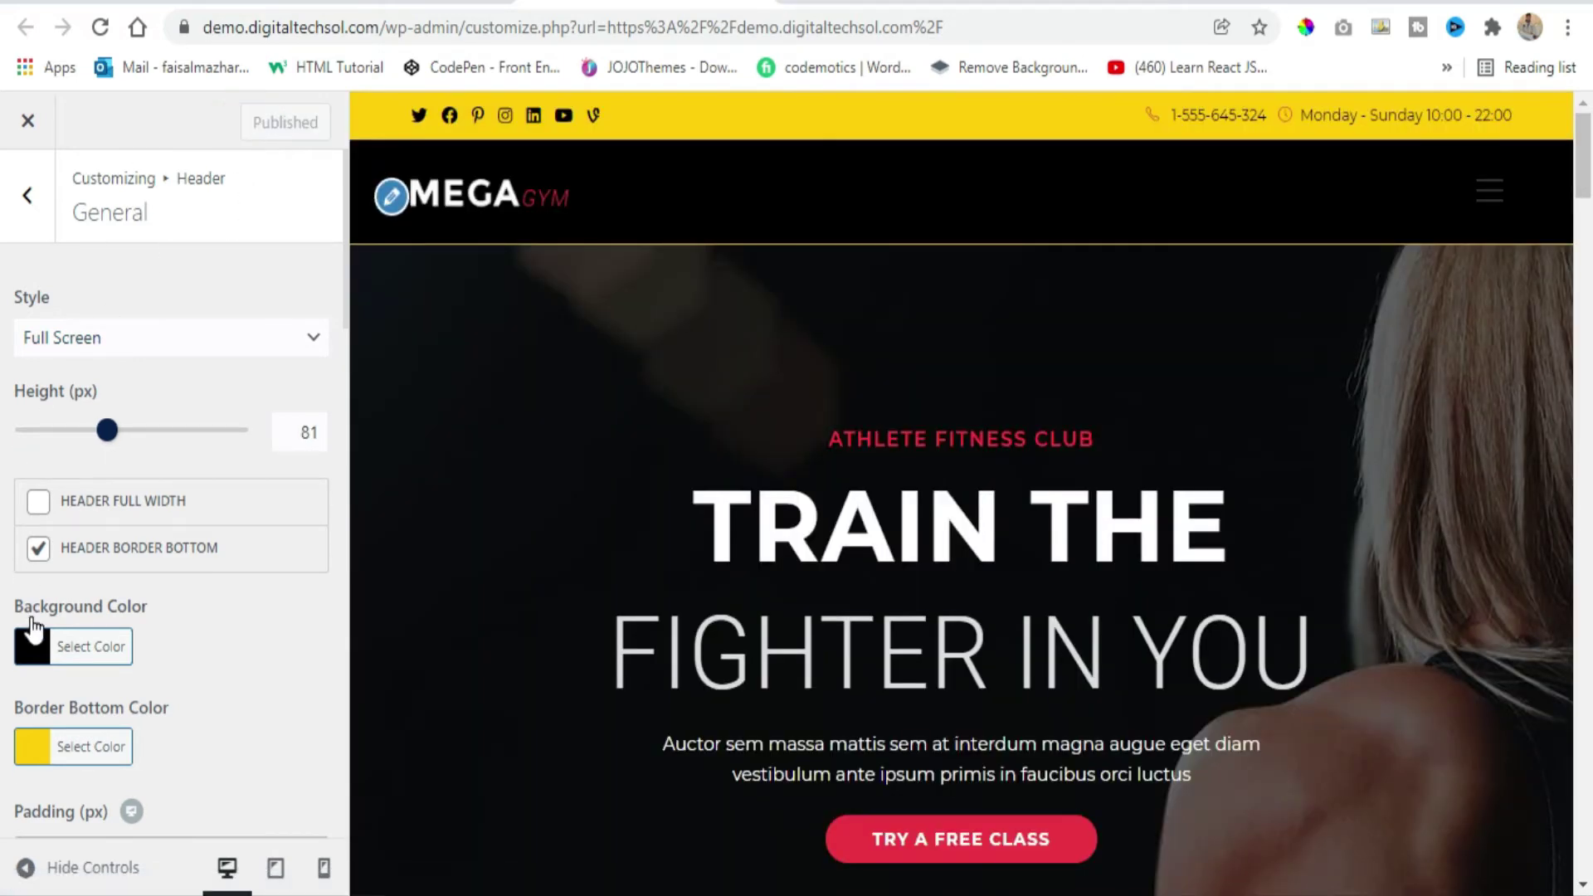
click(37, 651)
click(38, 647)
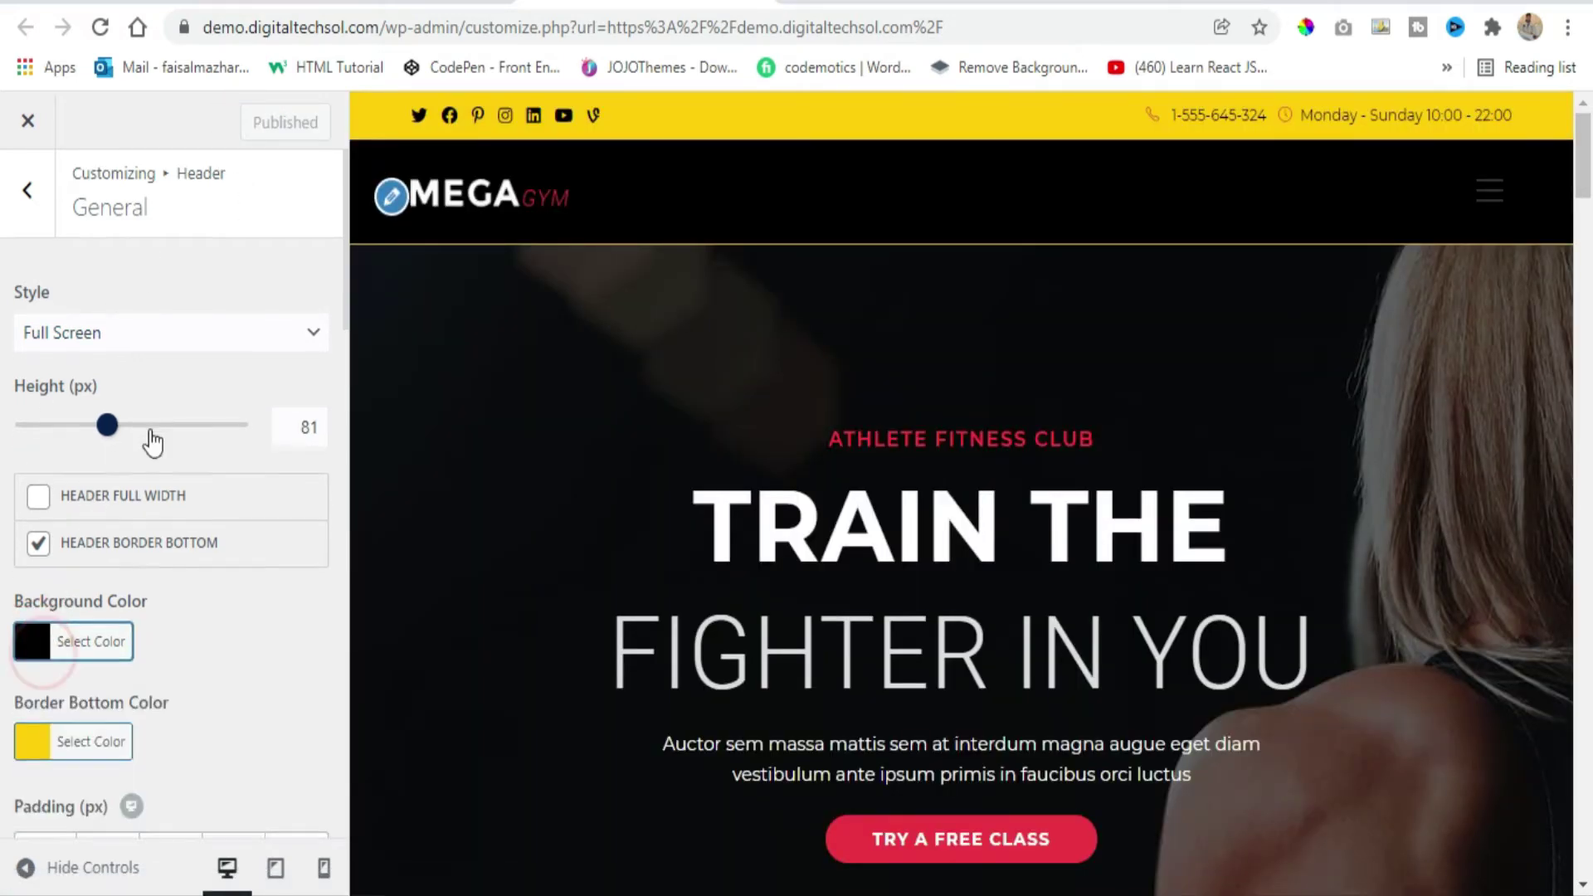
Check the Full Screen header on the live homepage by opening and closing its navigation menu.
scroll(150, 432, down, 8)
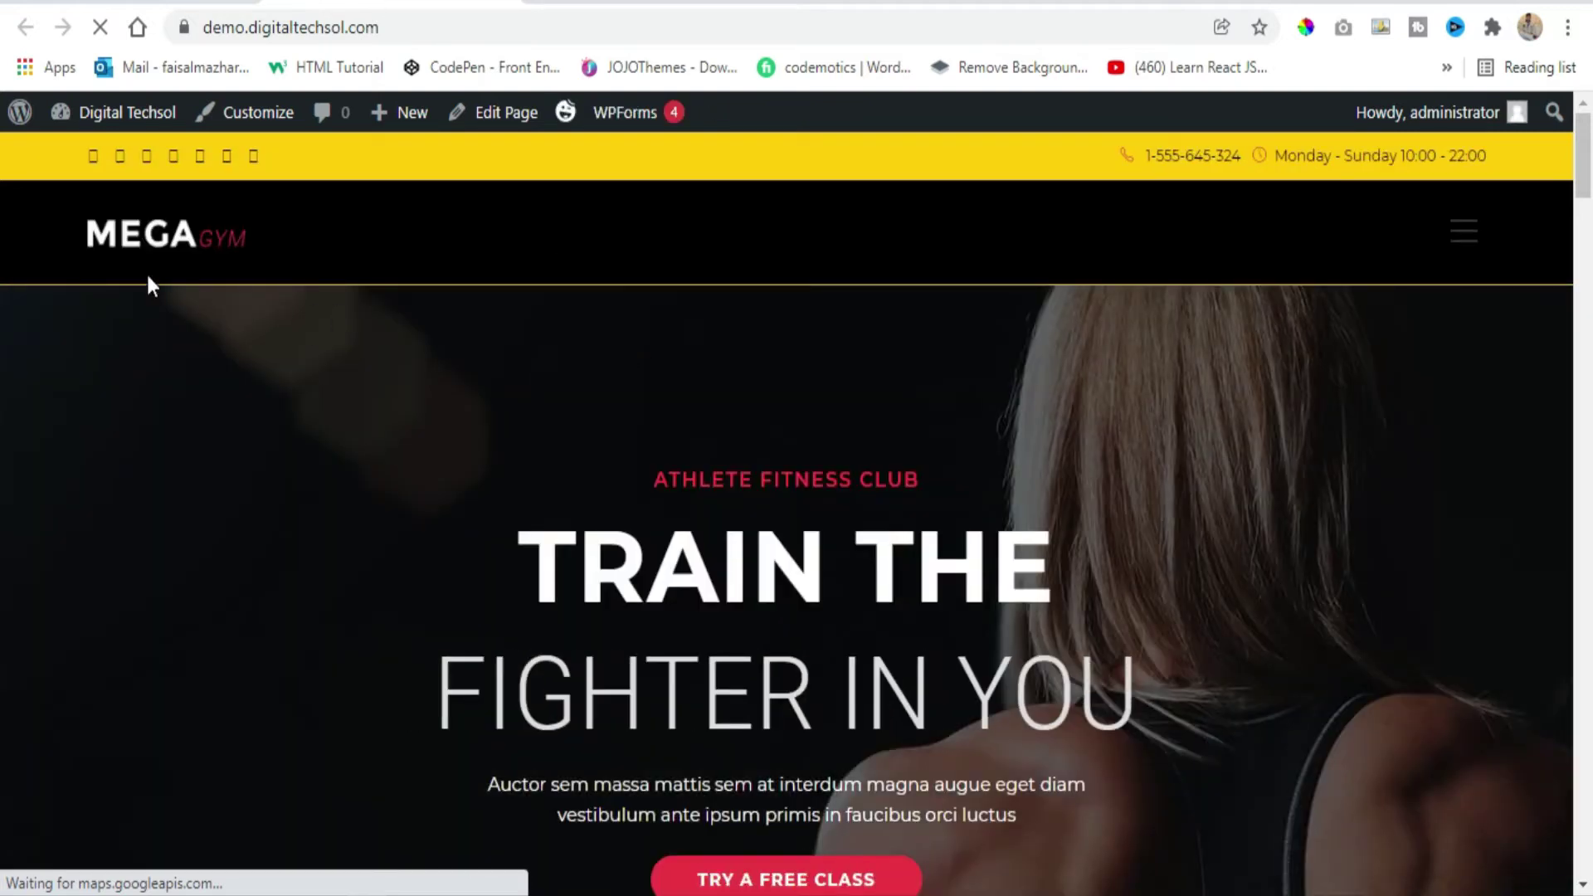
click(1472, 245)
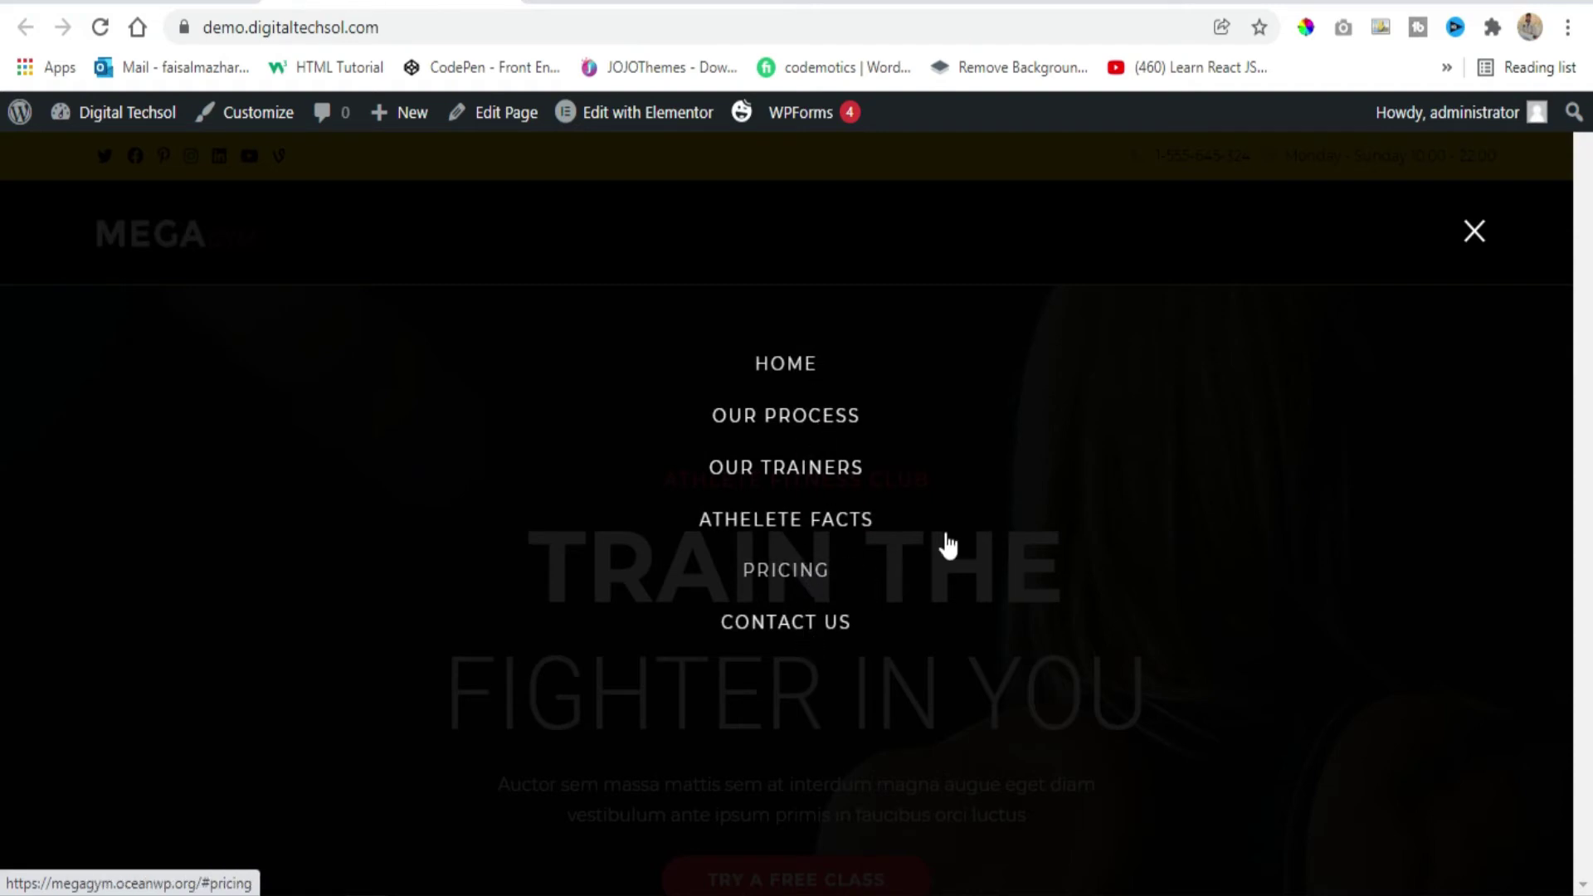
click(1475, 232)
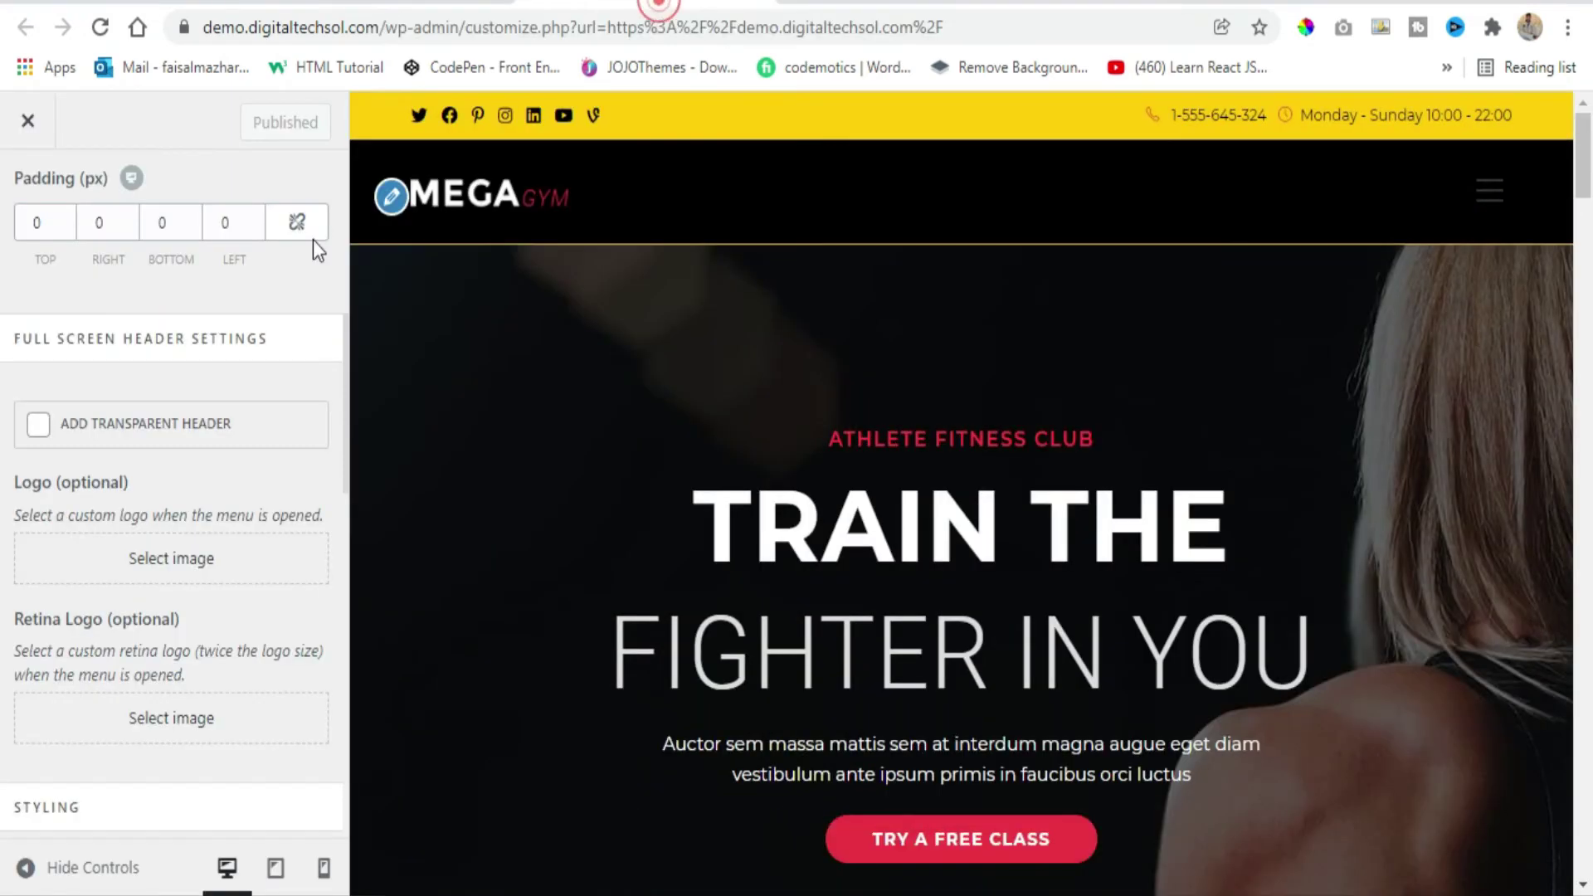
Enable Add Transparent Header in the Full Screen header settings and publish the change.
scroll(141, 329, up, 6)
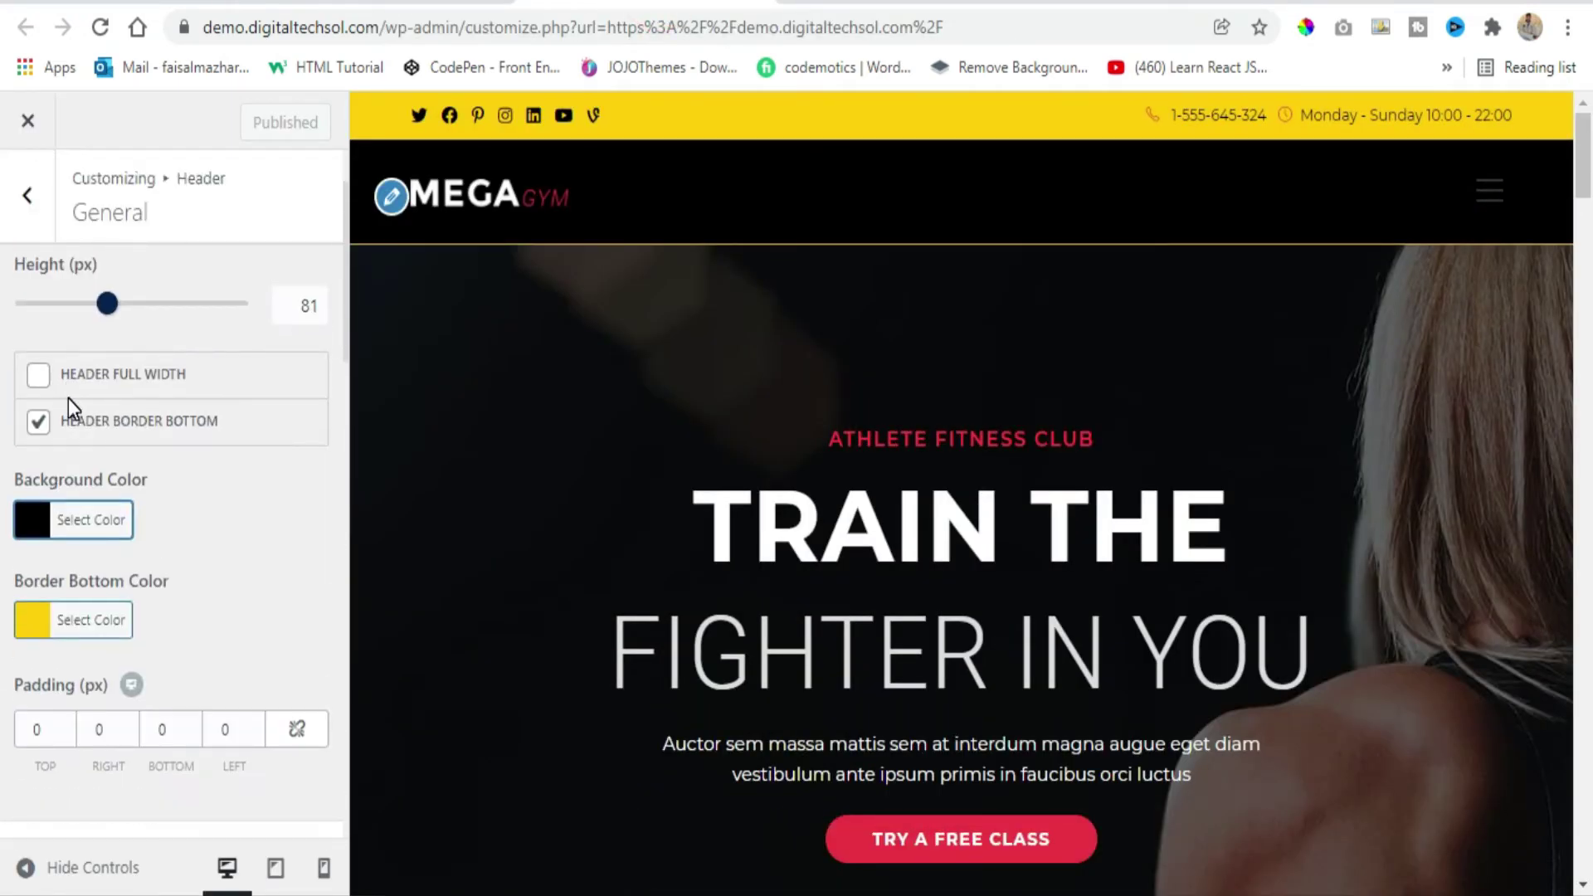
scroll(68, 398, down, 3)
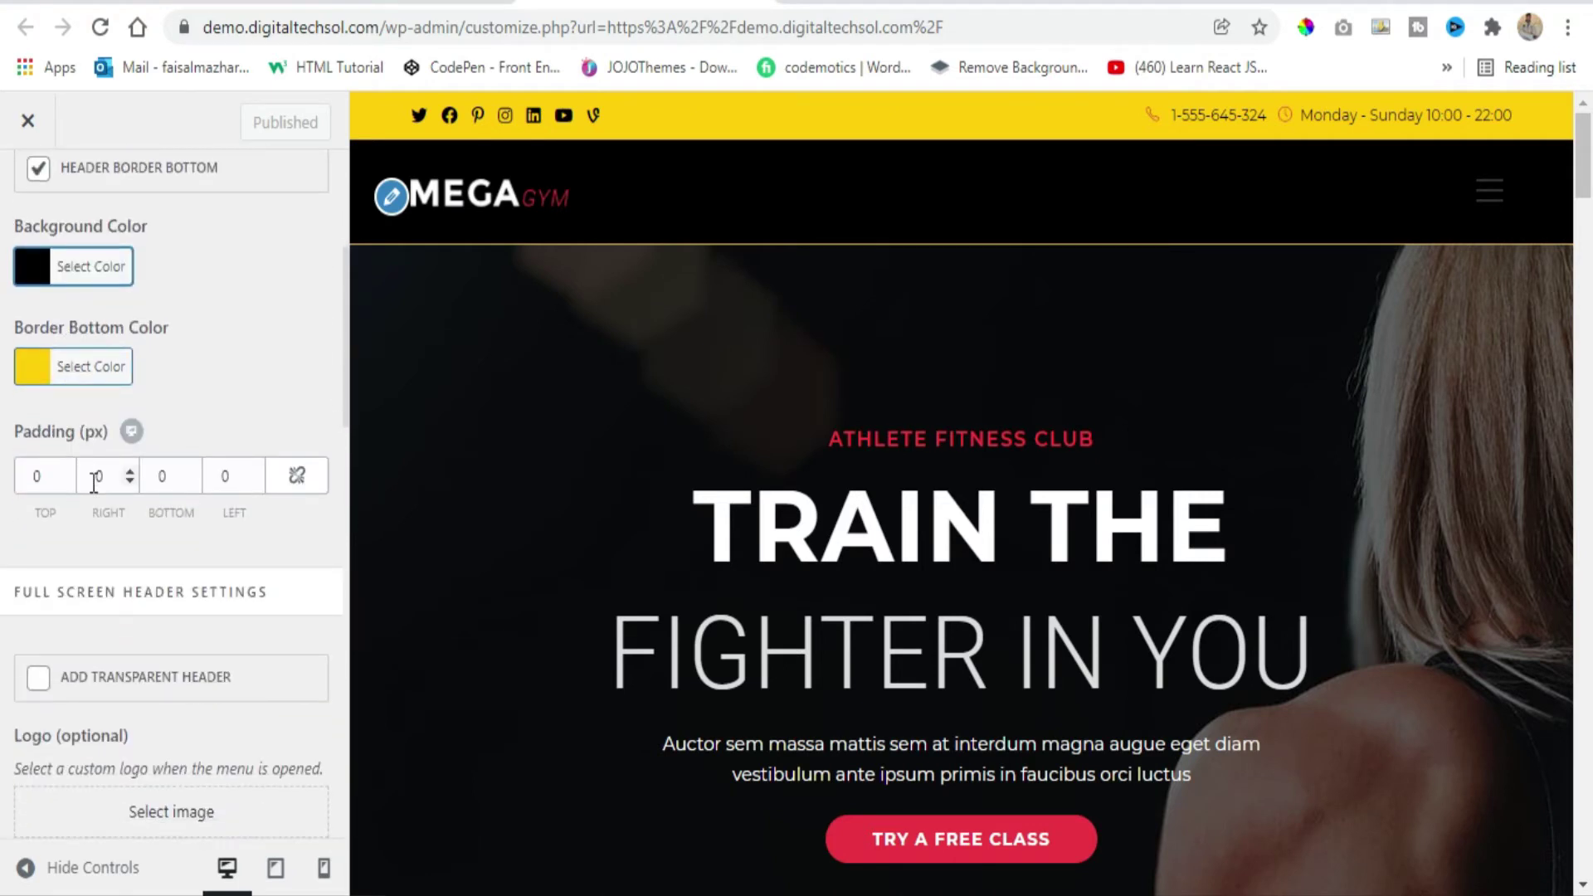
scroll(97, 486, down, 2)
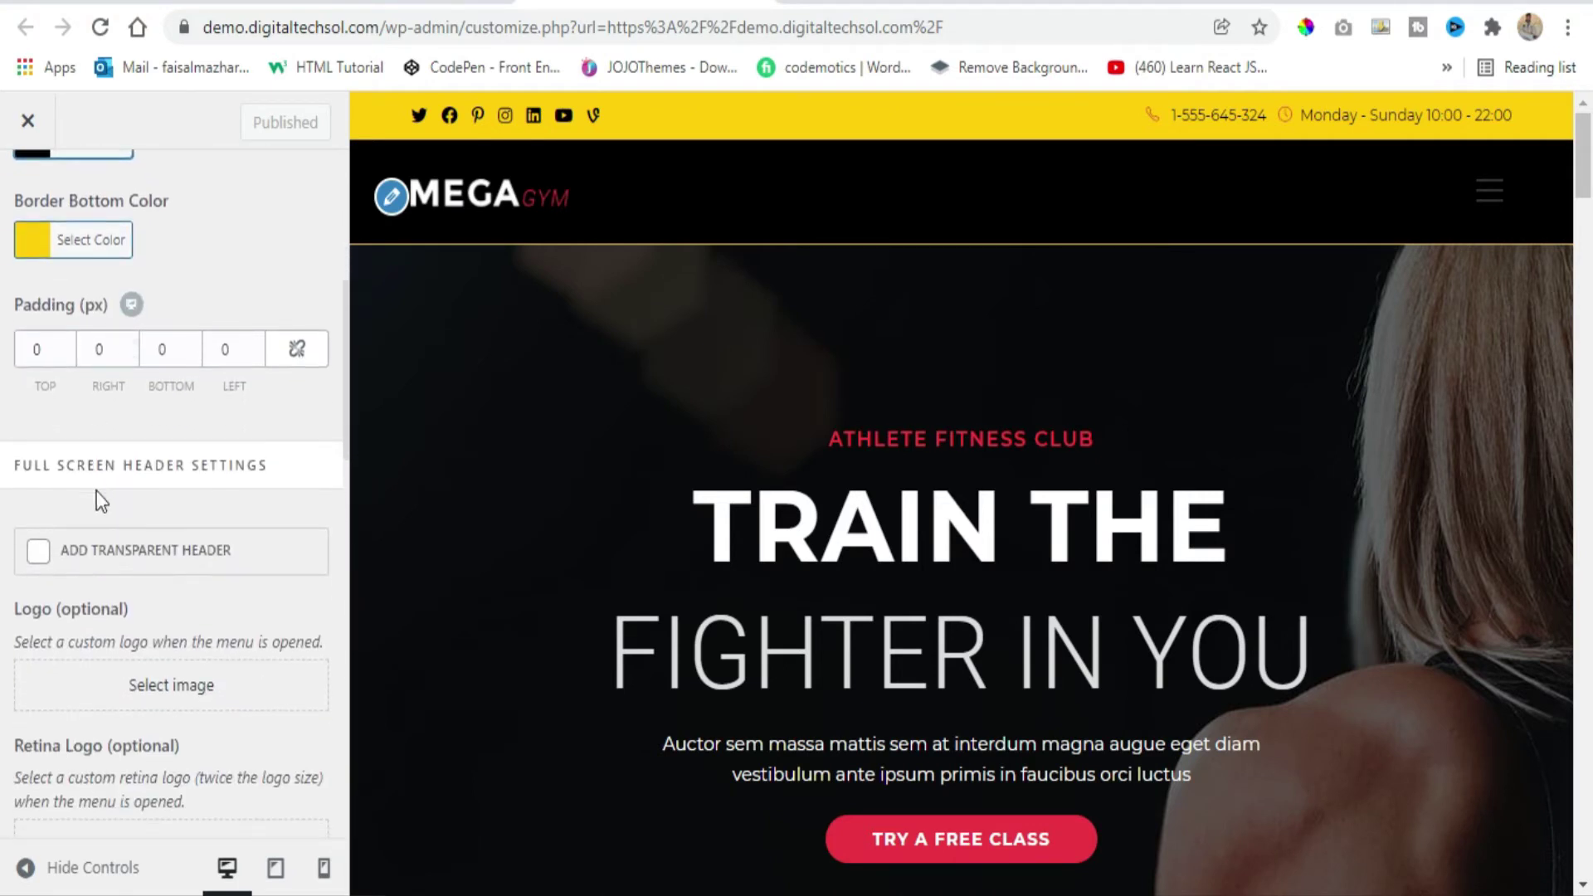
click(44, 561)
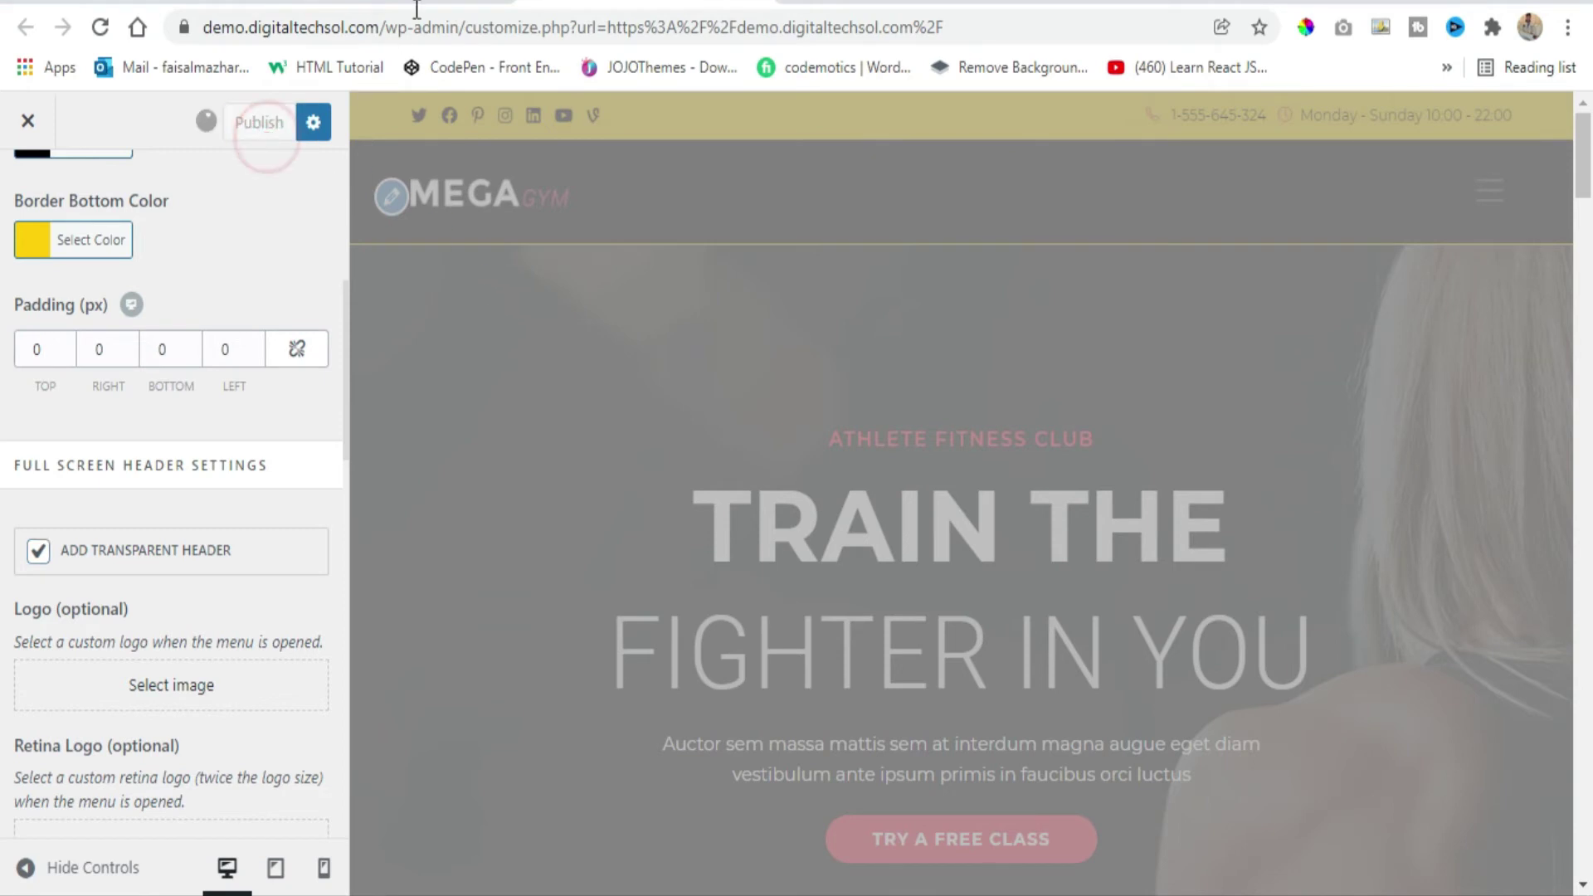
Reload the live homepage and open and close its full-screen menu to check the transparent header.
click(347, 2)
key(F5)
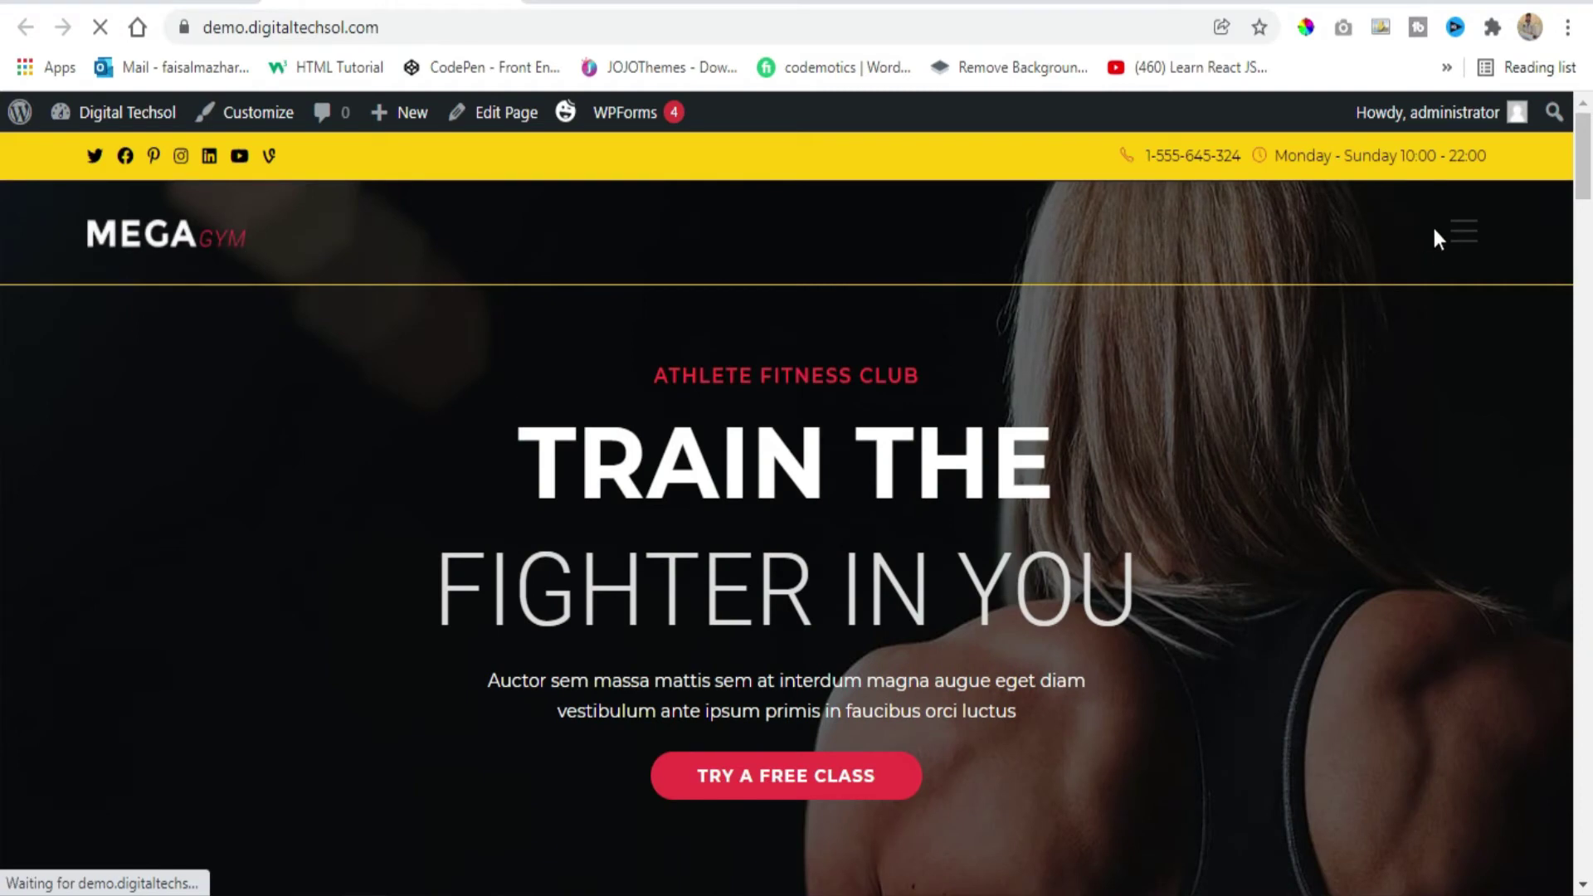
click(1460, 235)
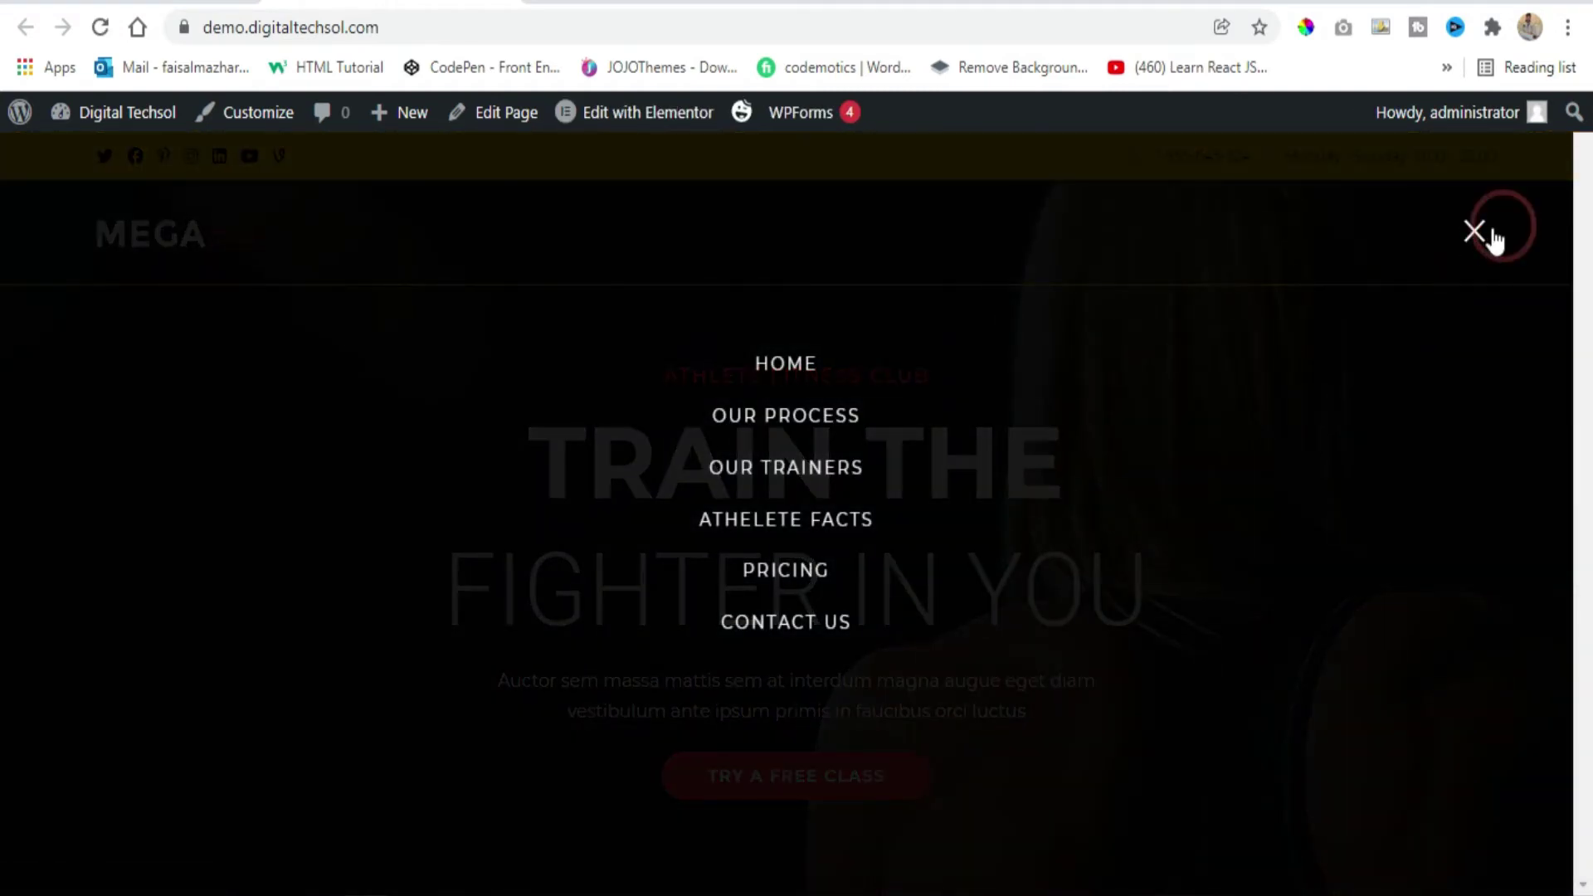
click(1482, 235)
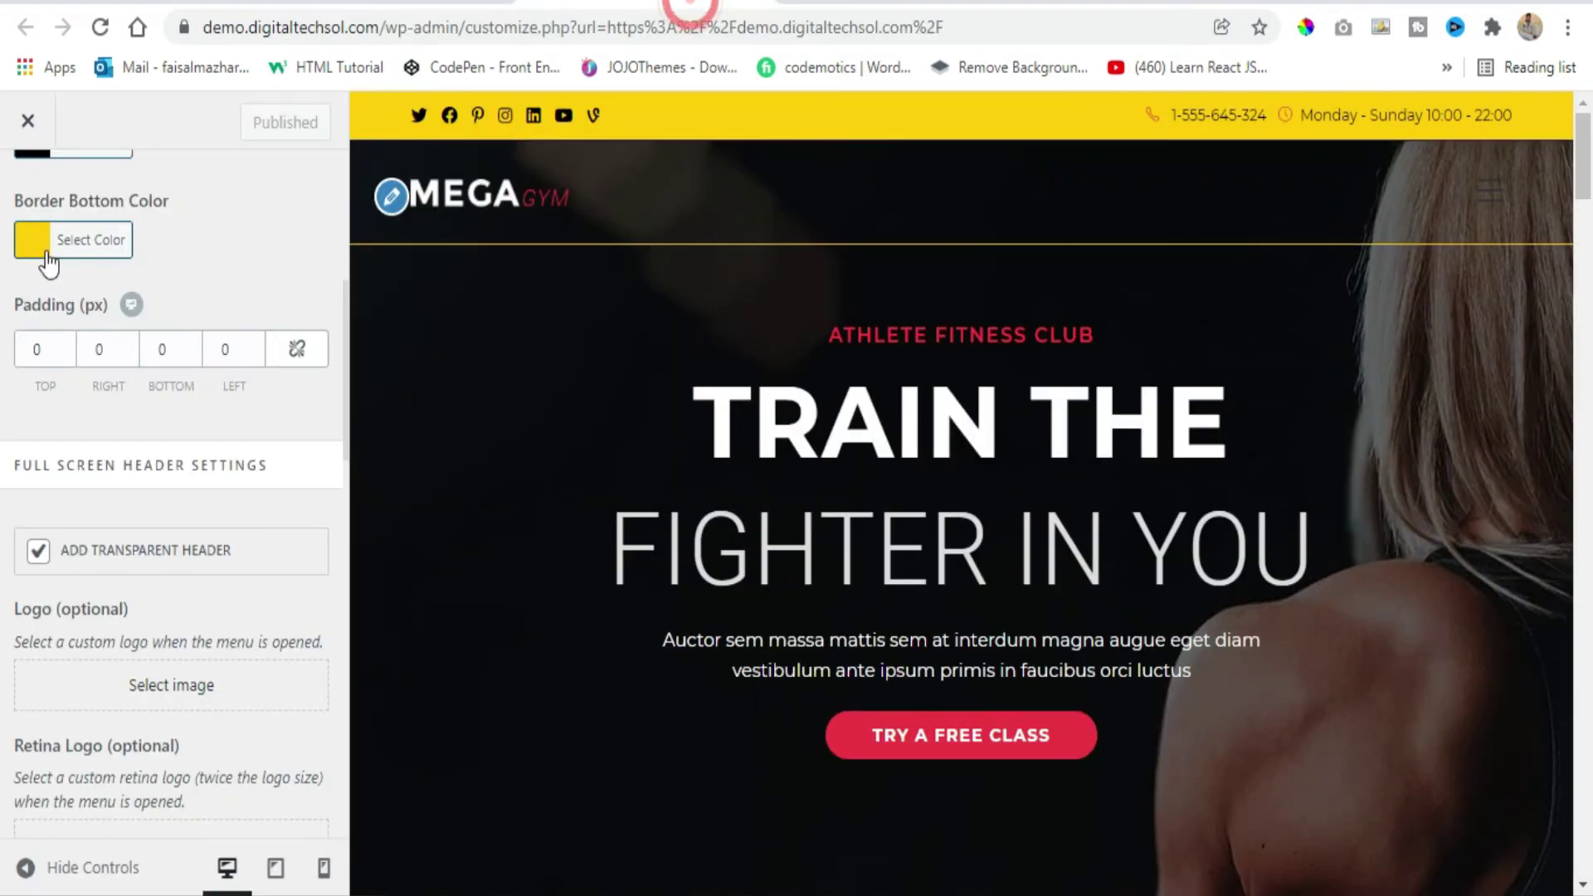
Turn off Header Border Bottom in the general header settings and publish the change.
scroll(75, 296, up, 5)
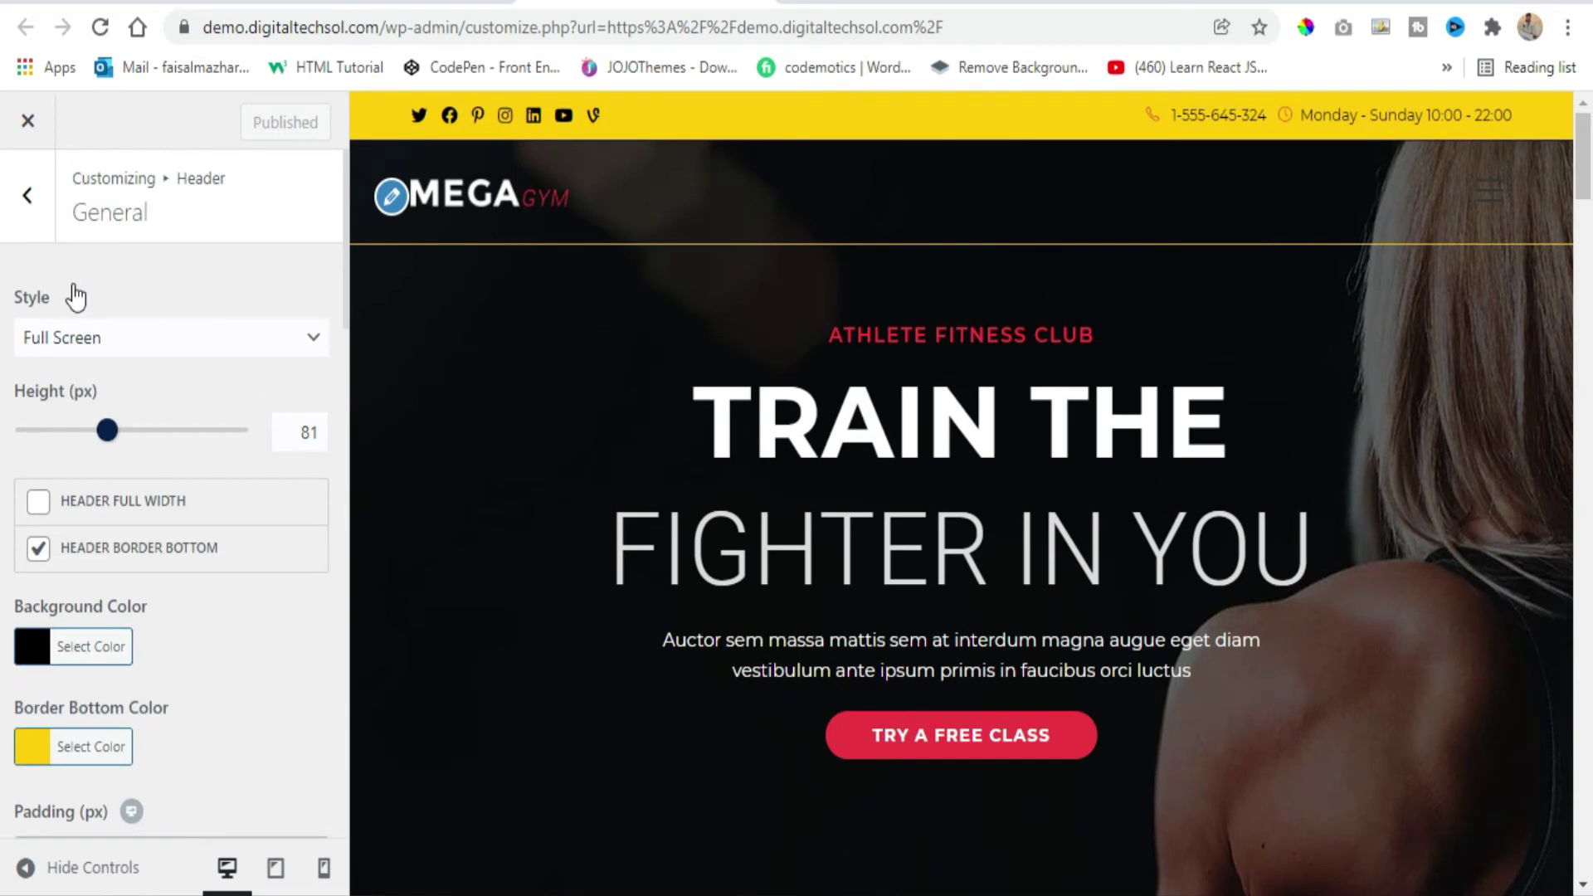
click(55, 552)
click(228, 127)
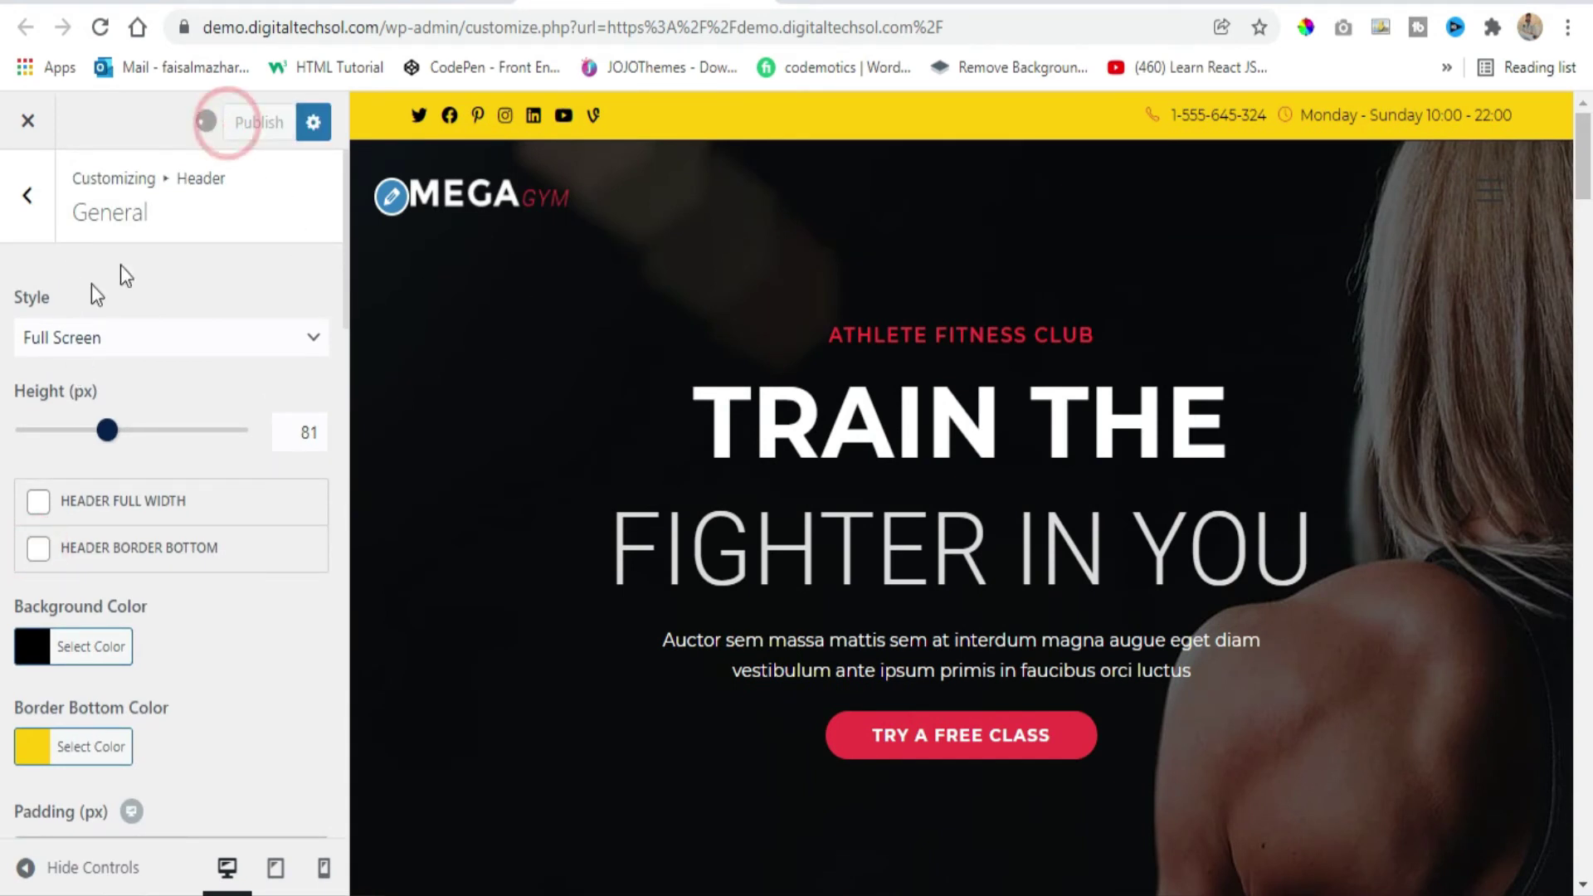
scroll(74, 459, down, 5)
scroll(116, 498, up, 5)
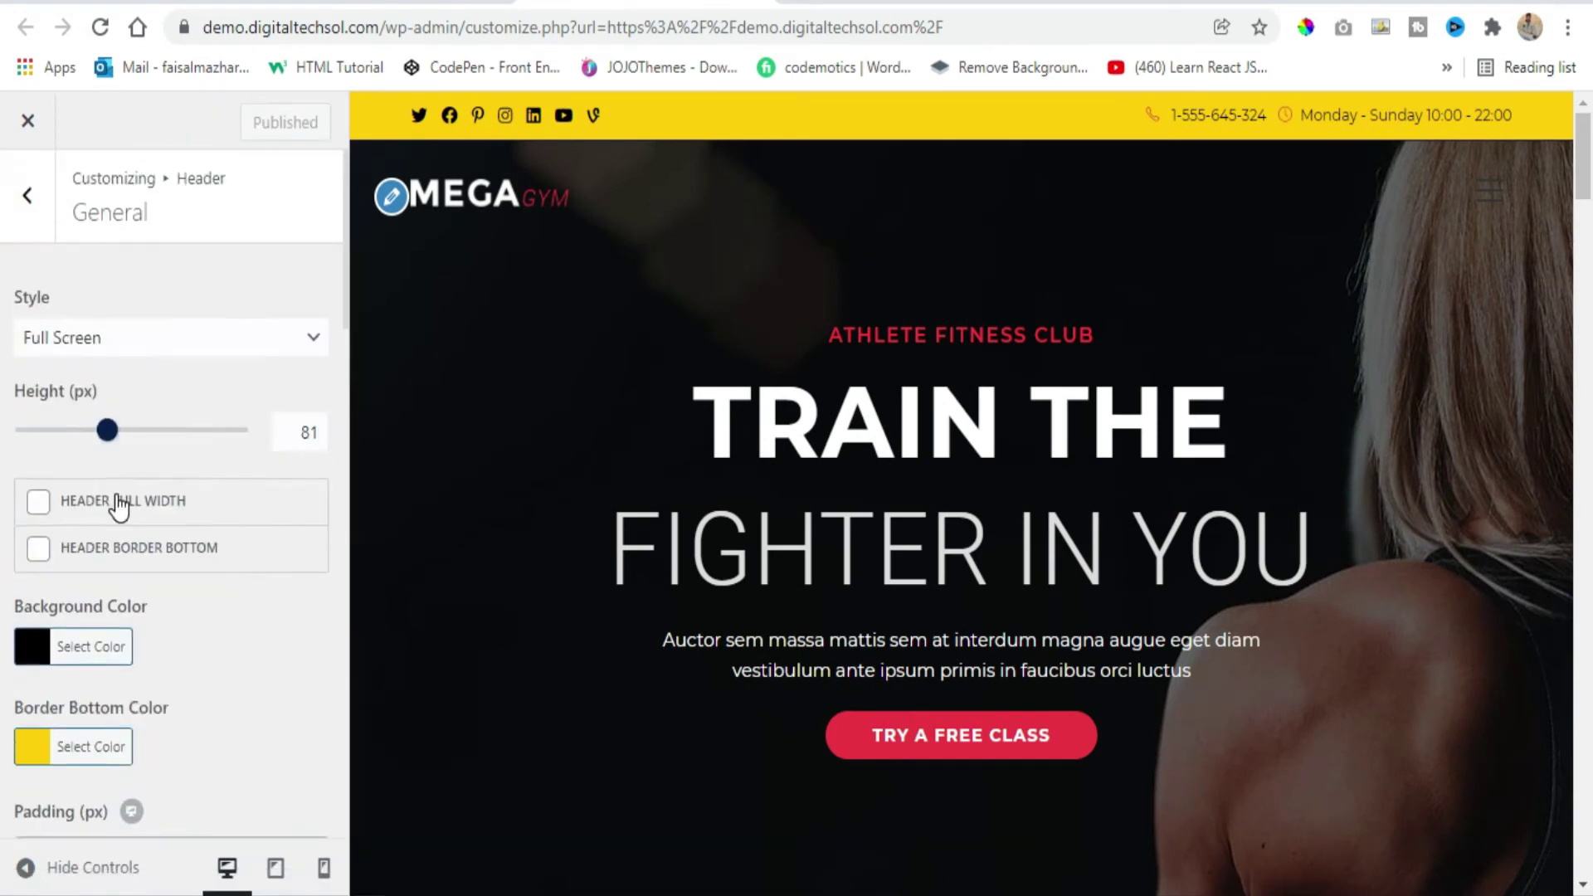
Change the header style to Center and set its menus position to Wider Spacing.
click(141, 342)
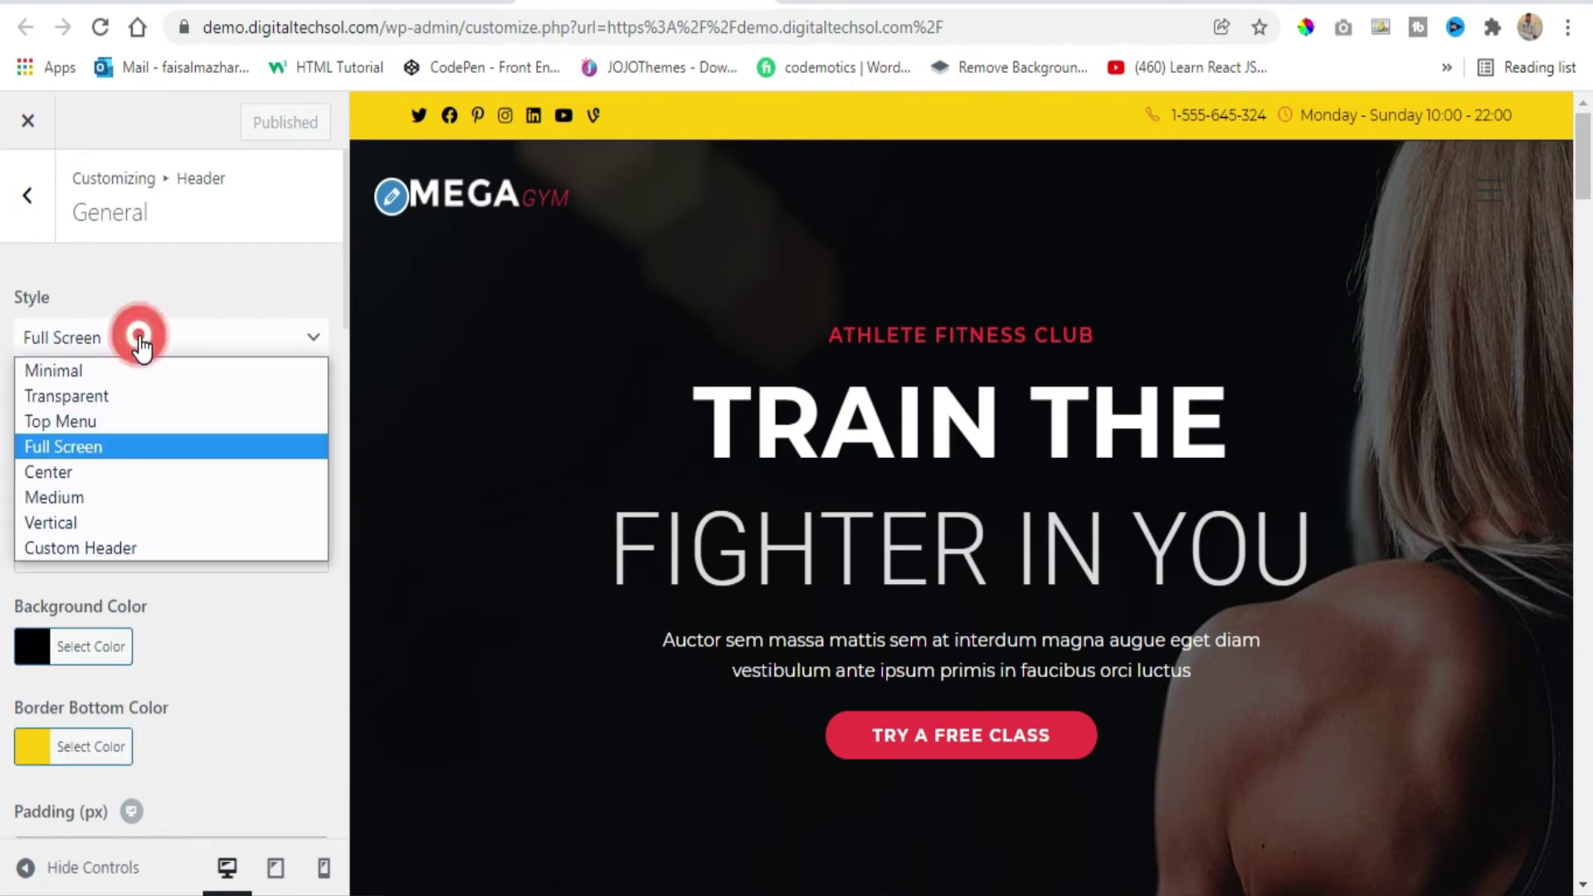
click(82, 473)
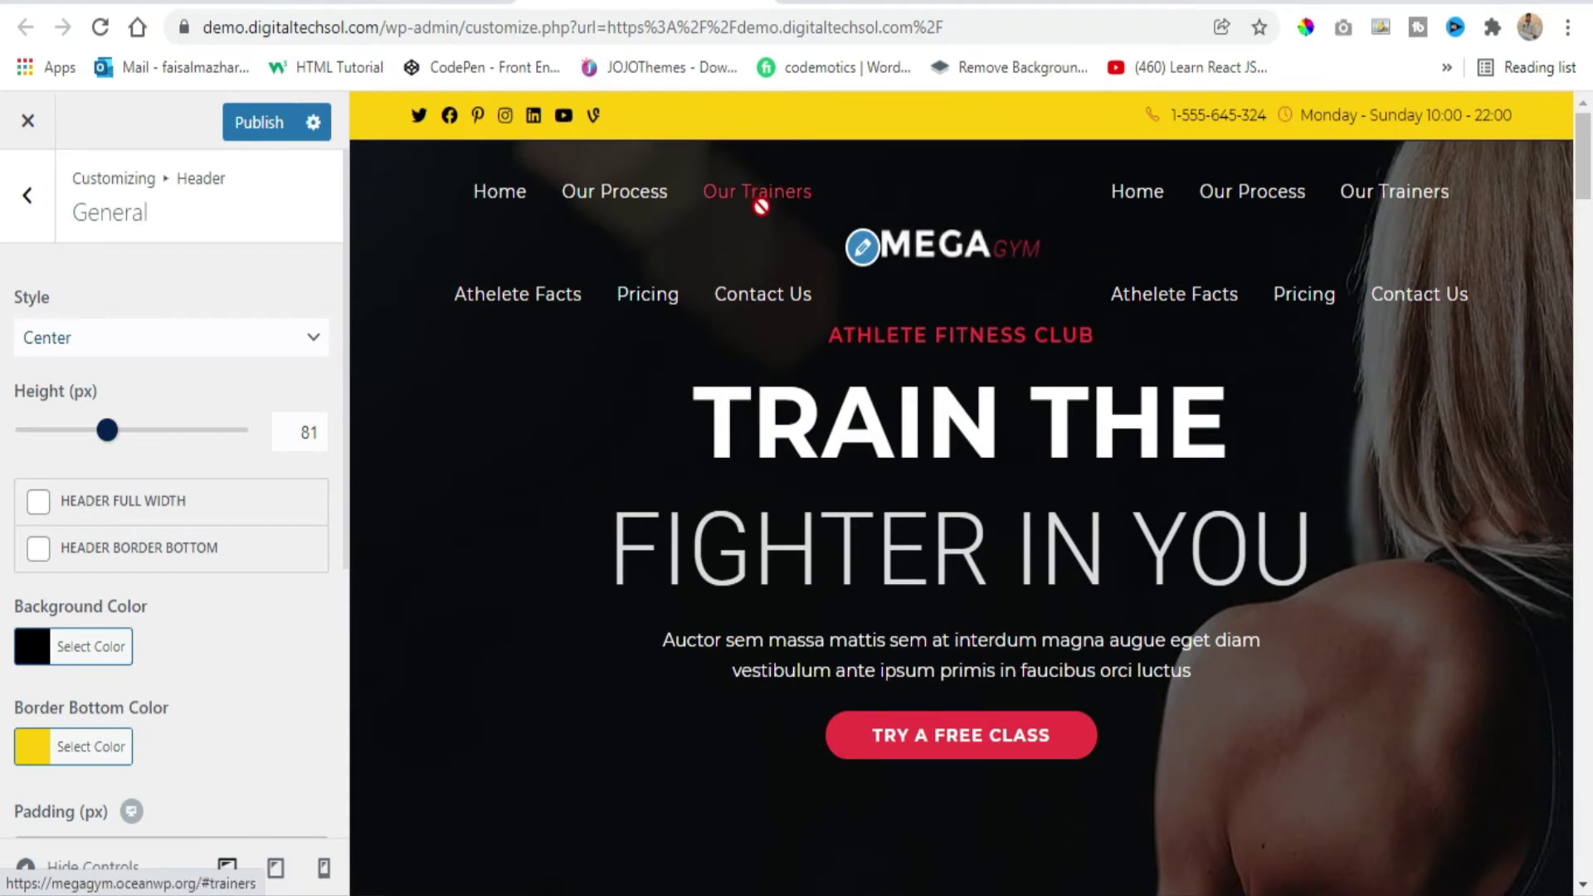
scroll(122, 382, down, 5)
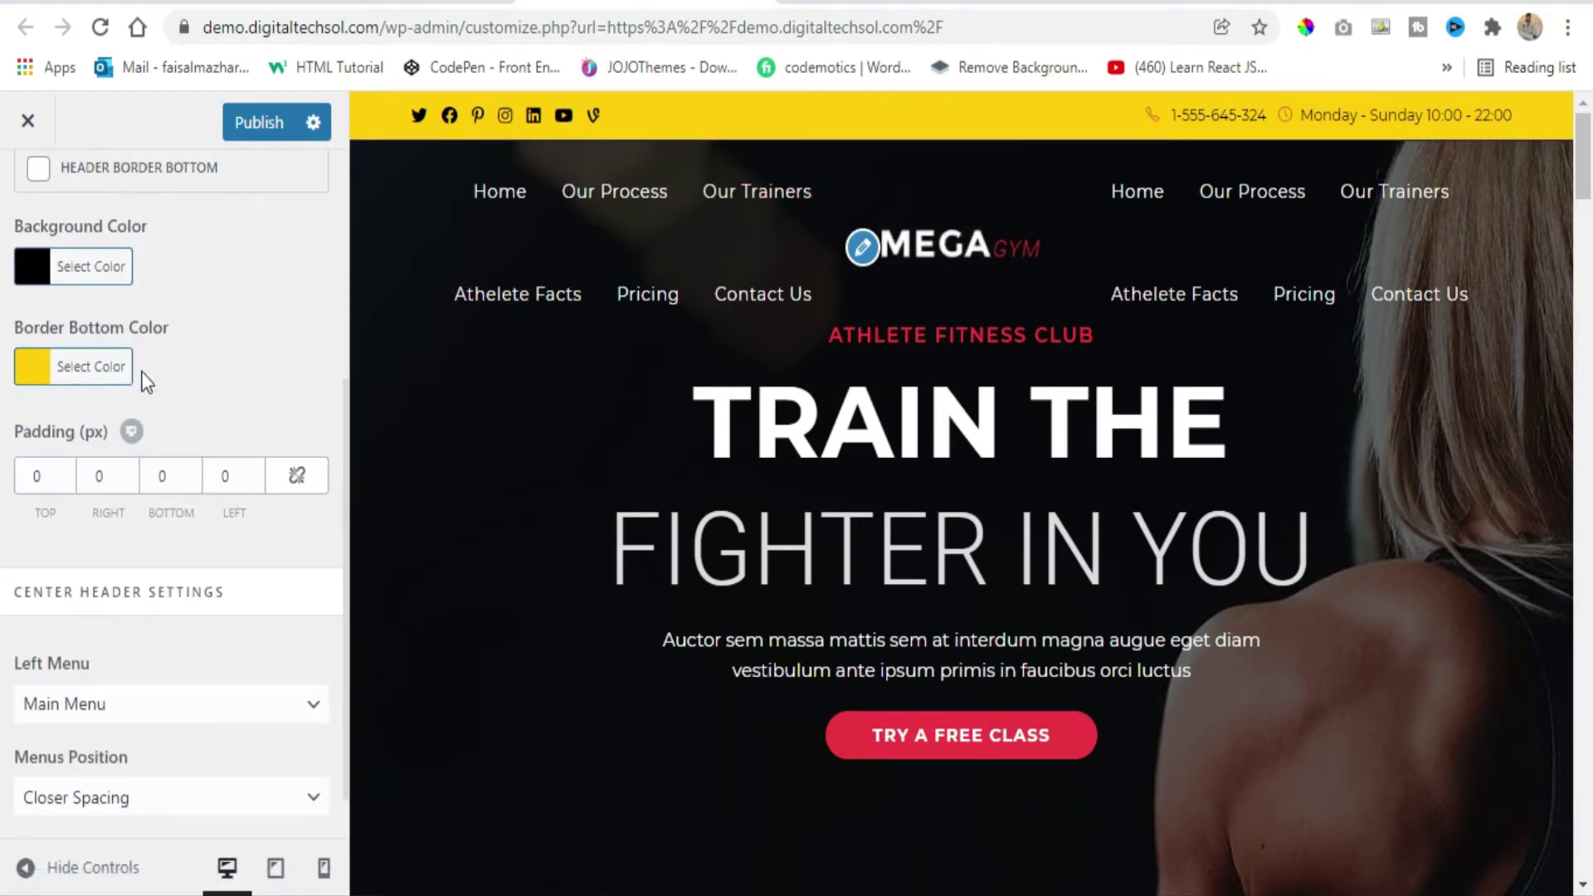
scroll(149, 558, down, 1)
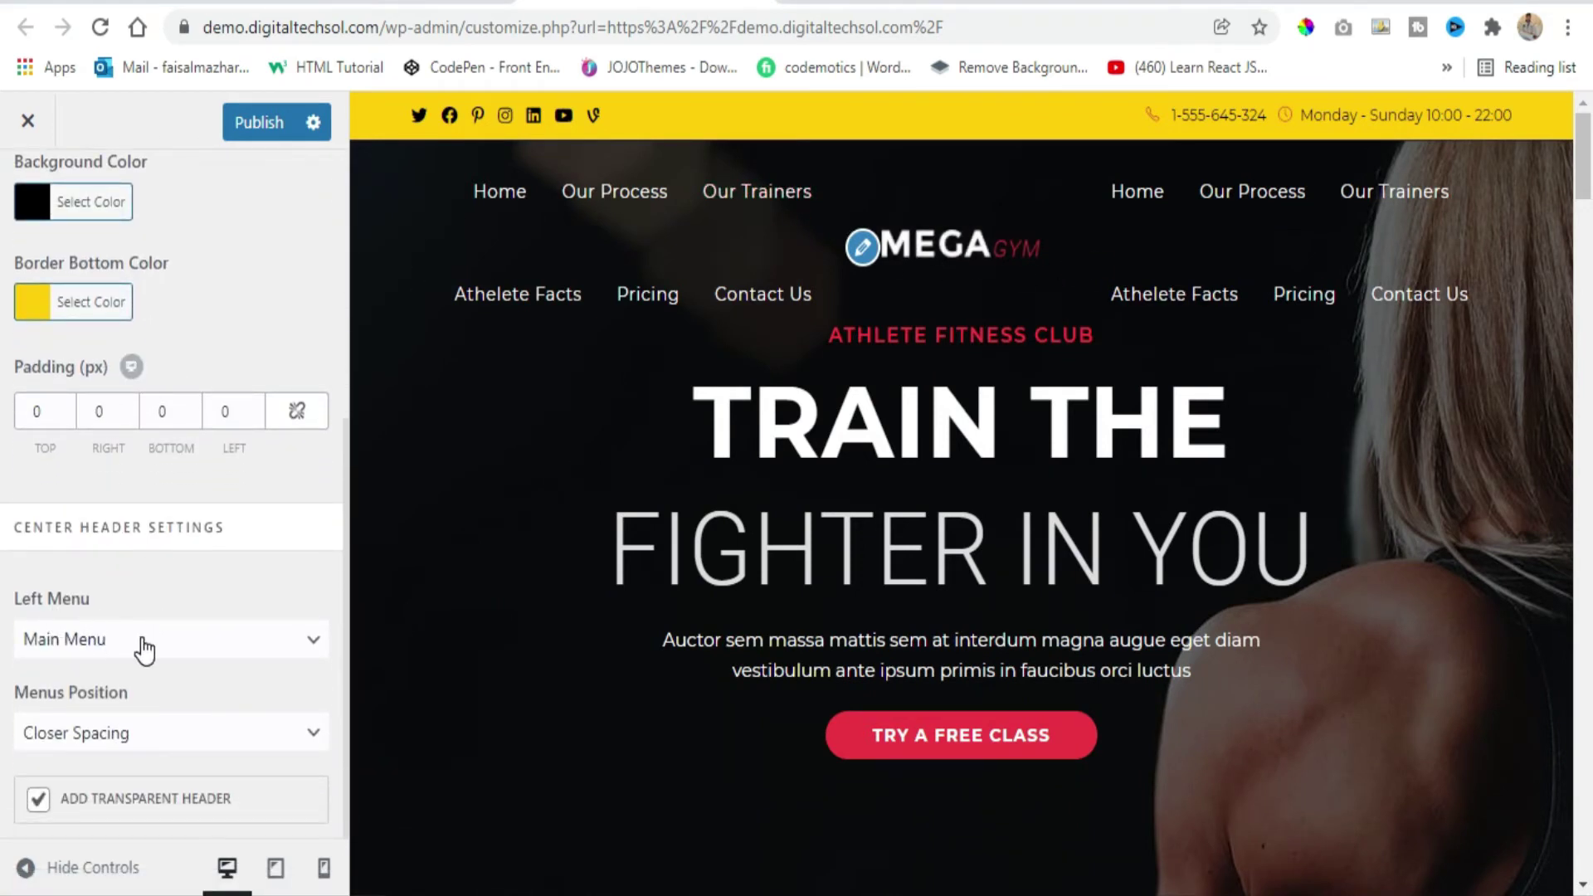
click(142, 639)
click(117, 699)
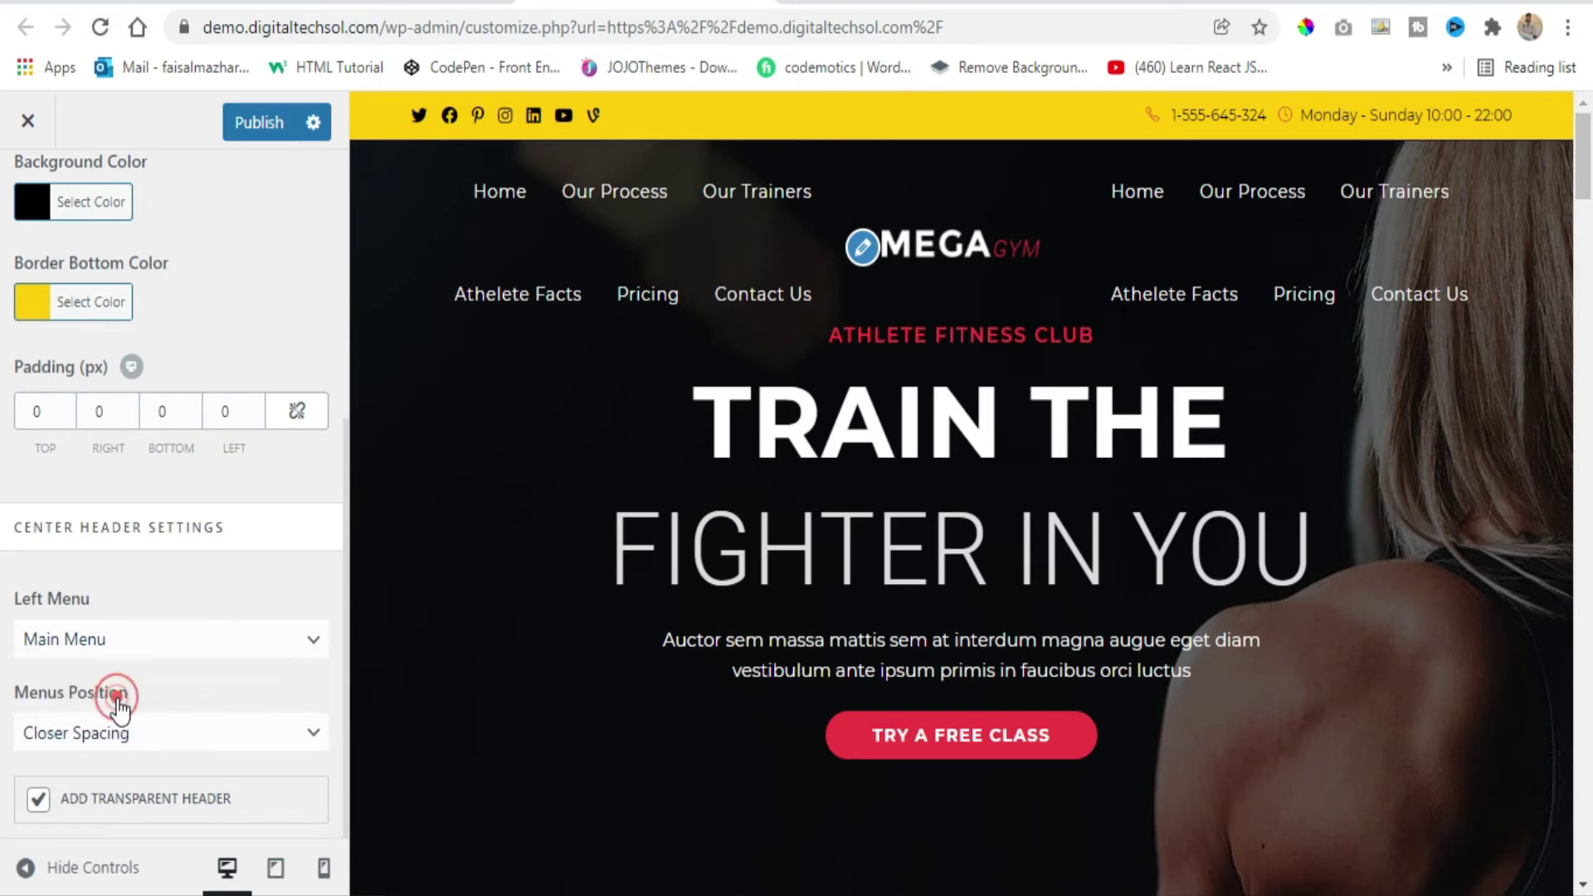
click(145, 739)
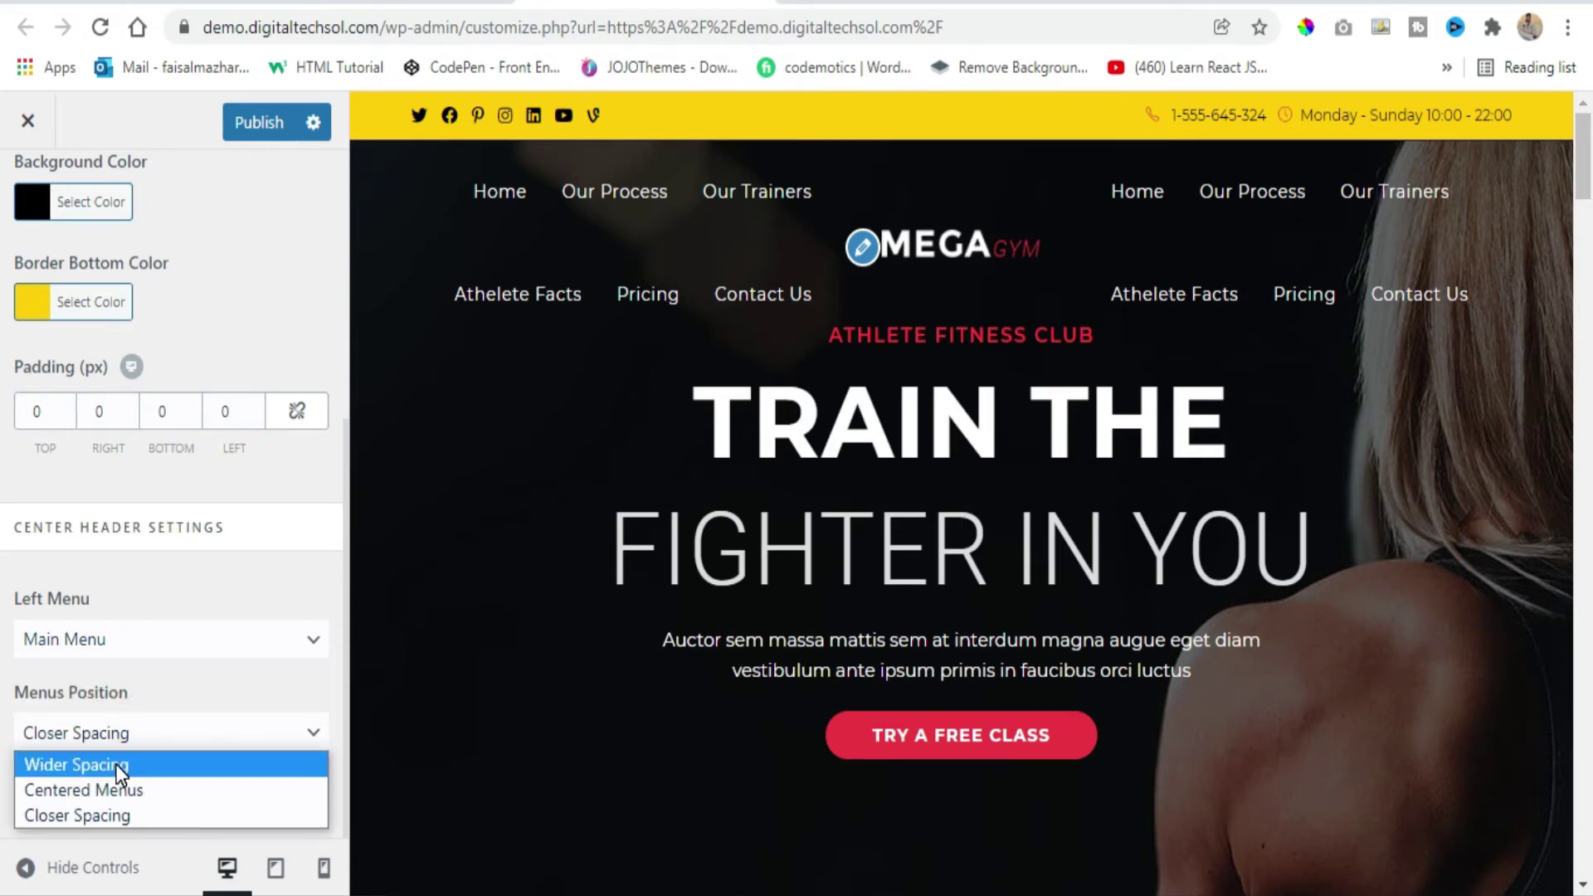
click(116, 764)
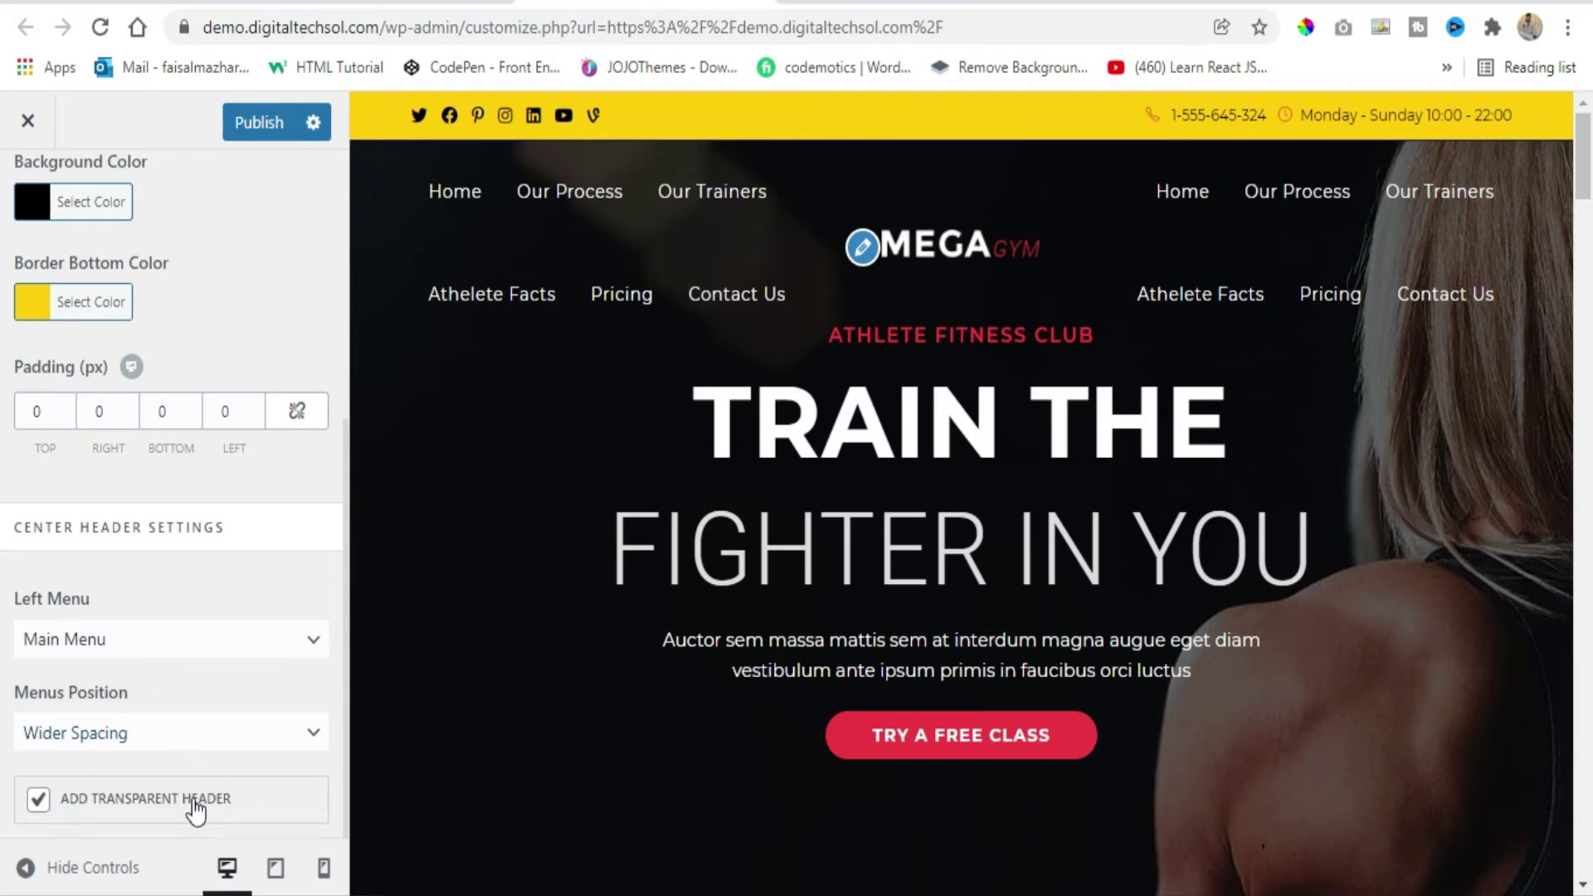
Change the header style to Medium.
scroll(192, 660, up, 2)
scroll(192, 660, up, 4)
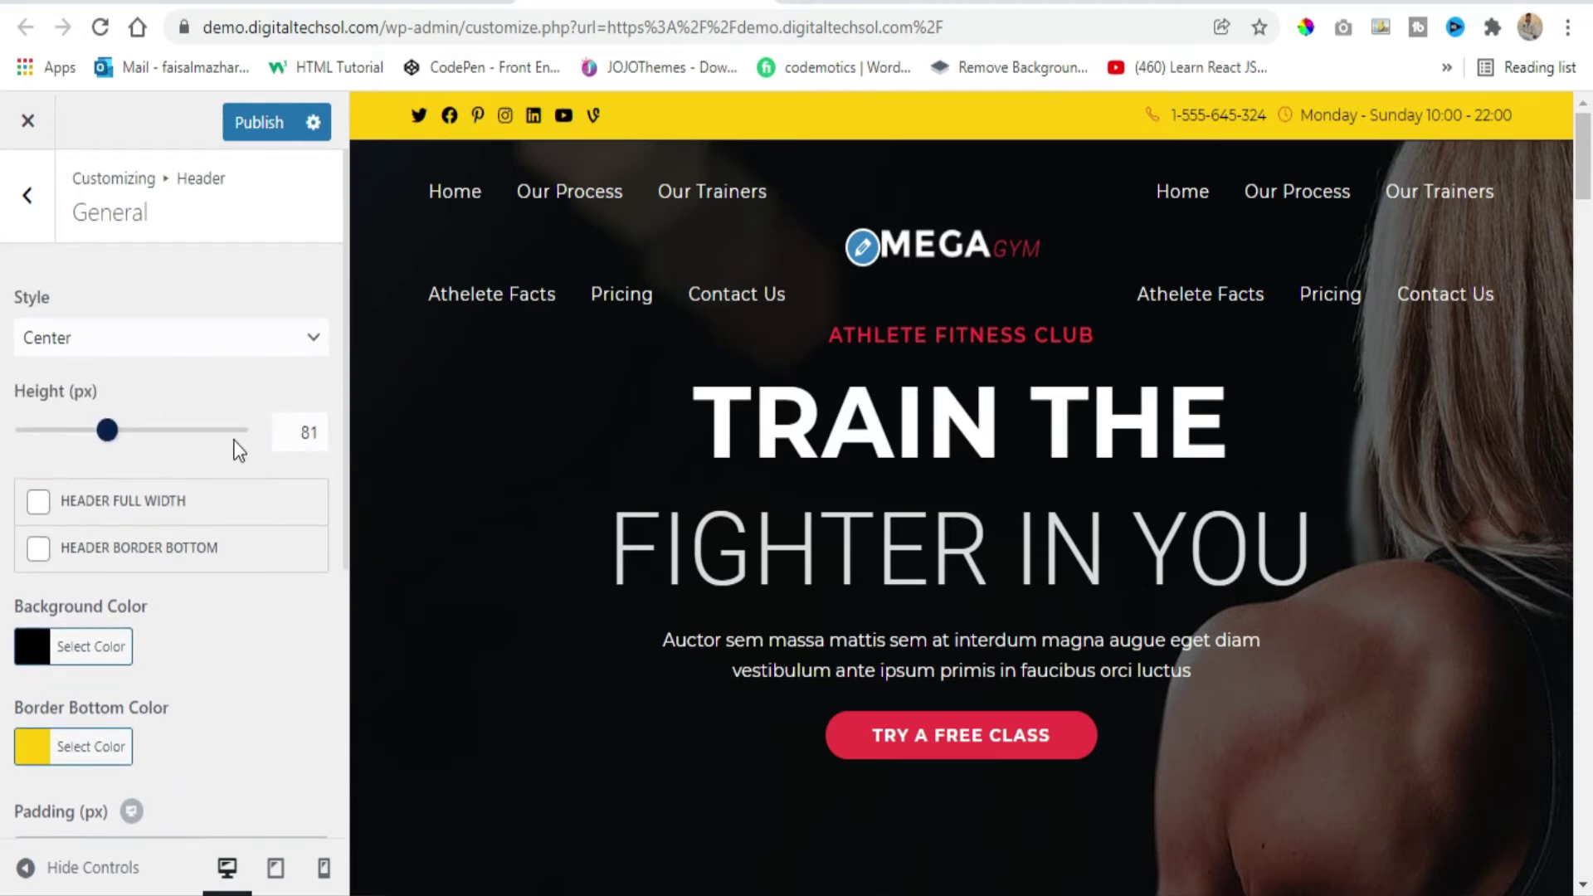
click(143, 337)
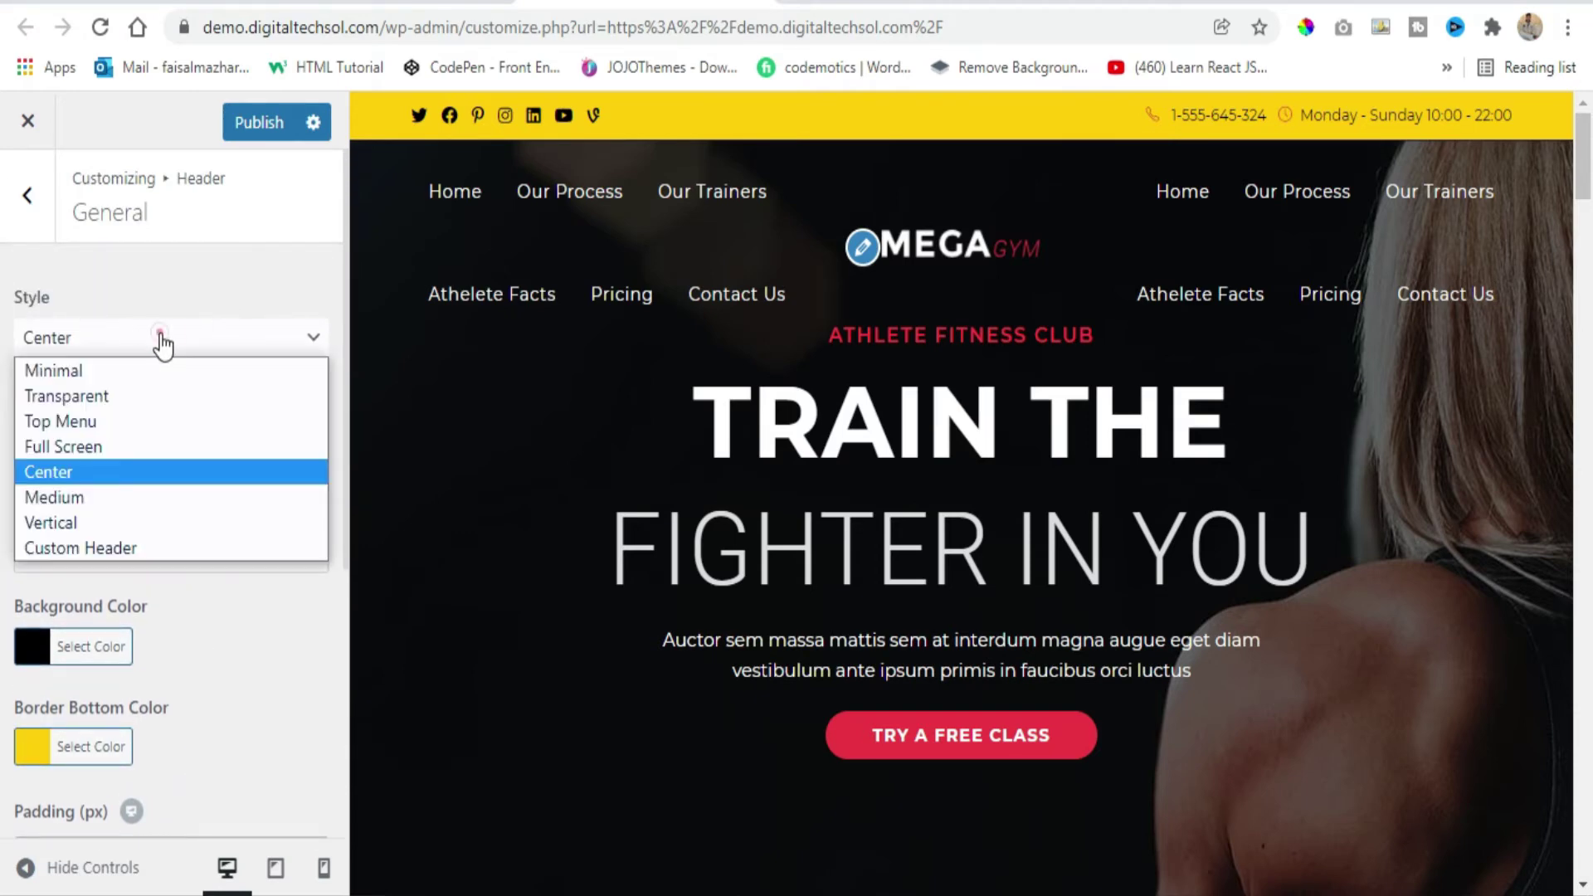
click(77, 498)
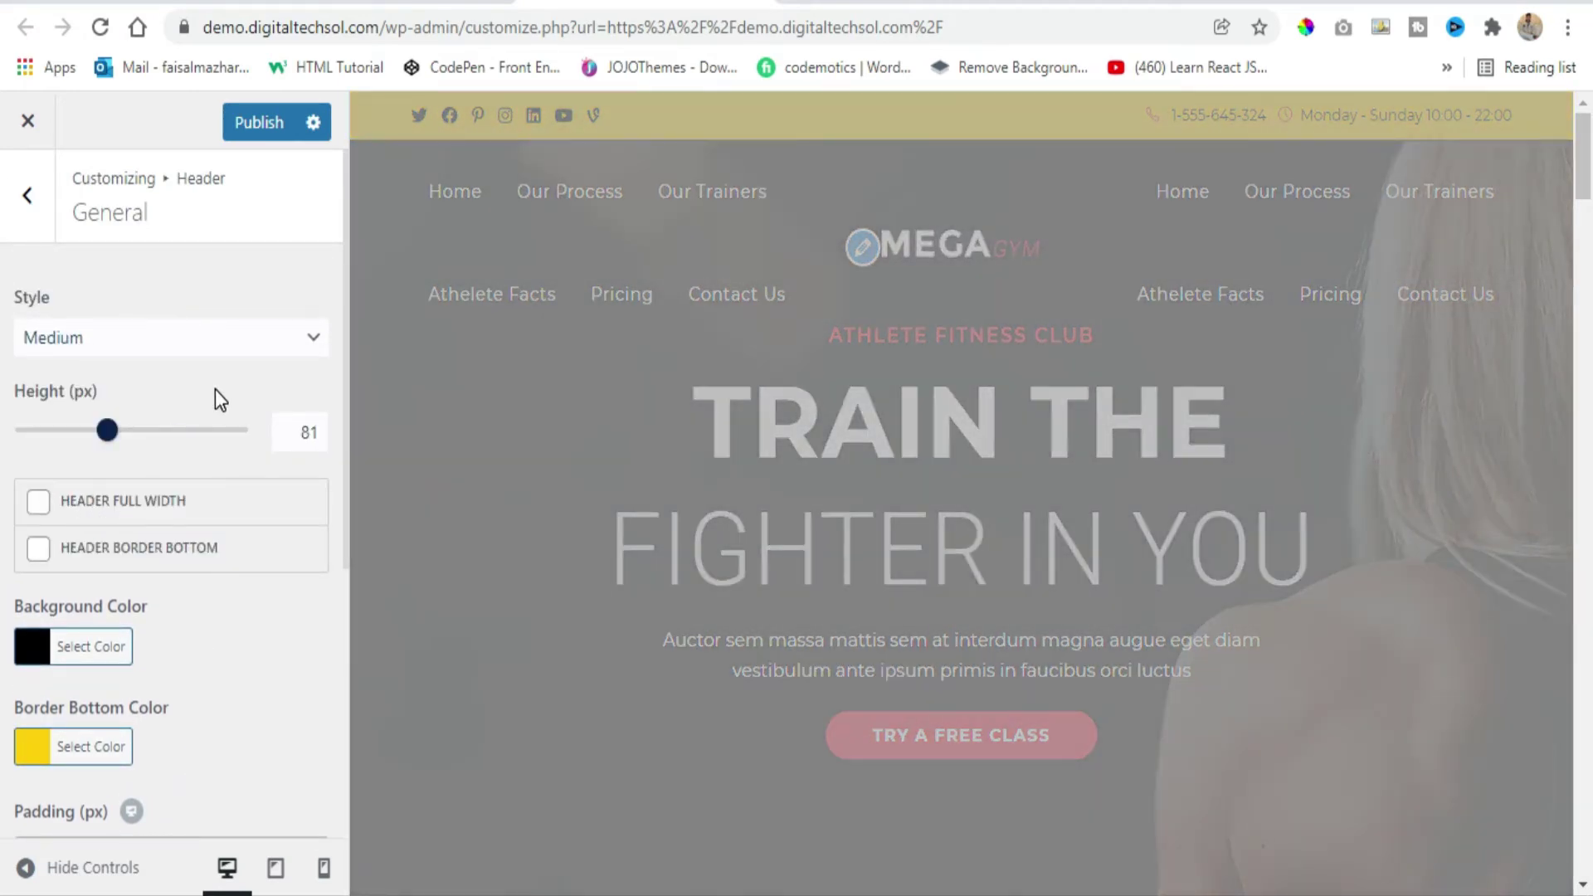
click(186, 336)
click(186, 335)
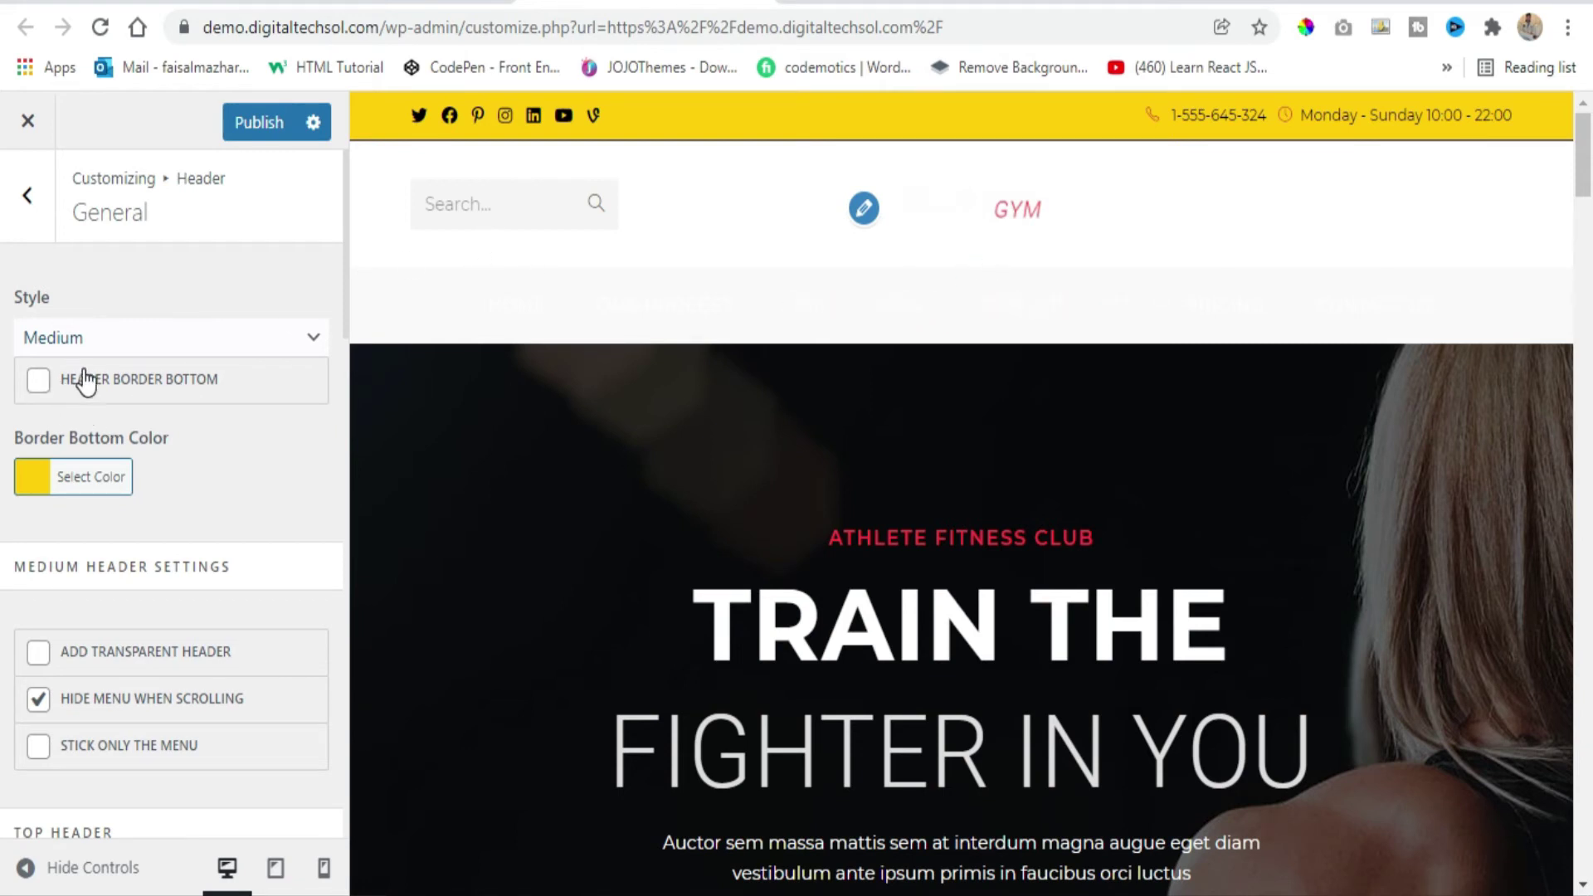
Set the top header's background color to the near-black #0a0a0a in the Medium header options.
scroll(91, 399, down, 2)
scroll(39, 531, down, 3)
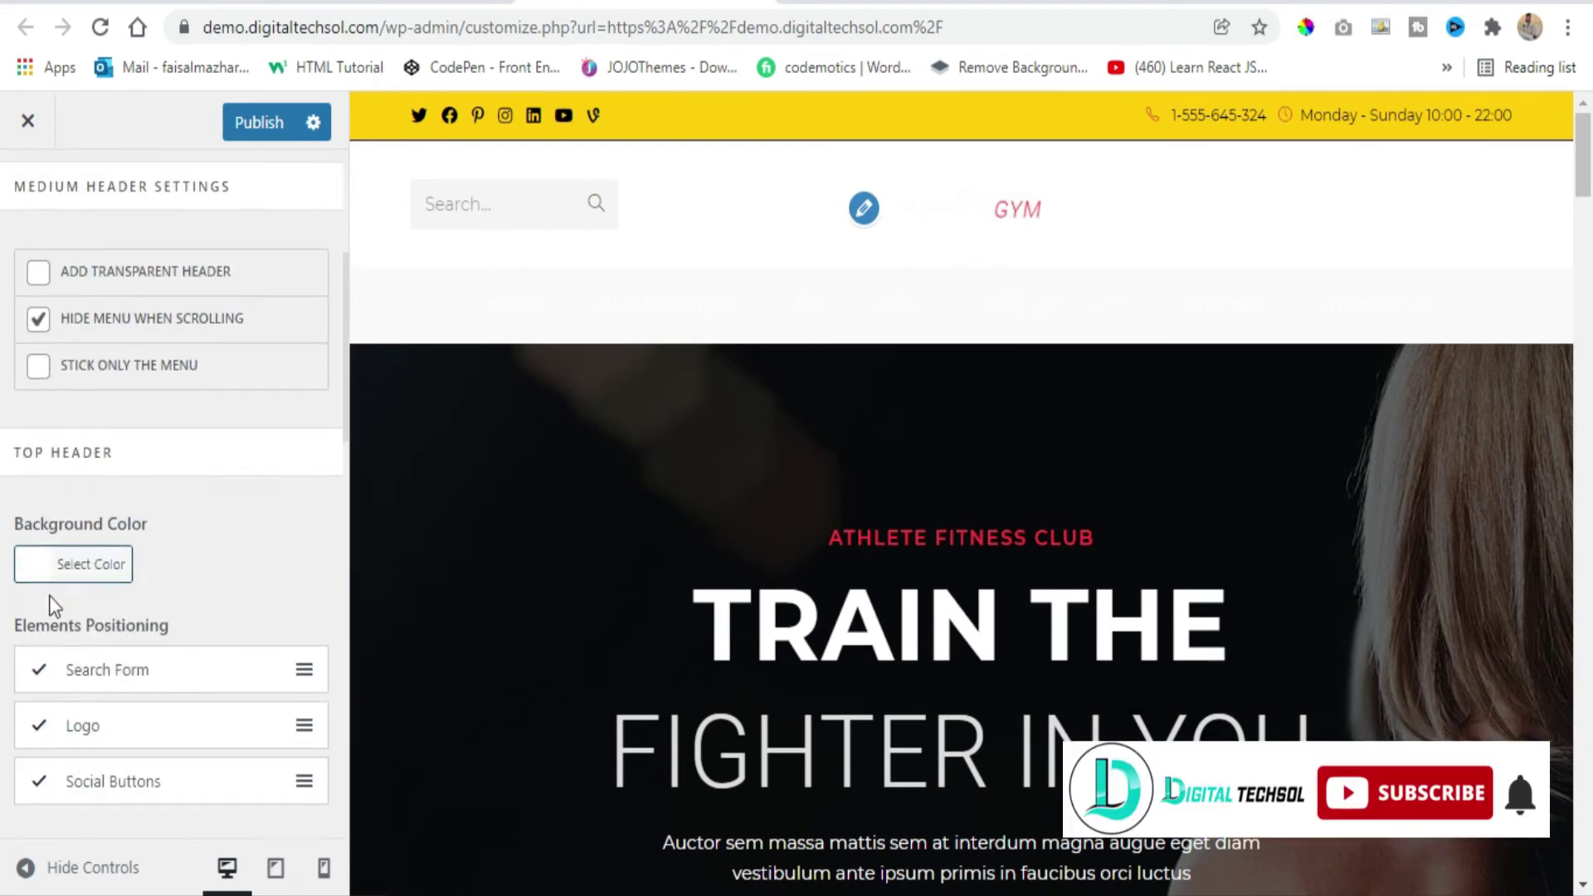
click(40, 566)
scroll(60, 659, down, 2)
click(51, 591)
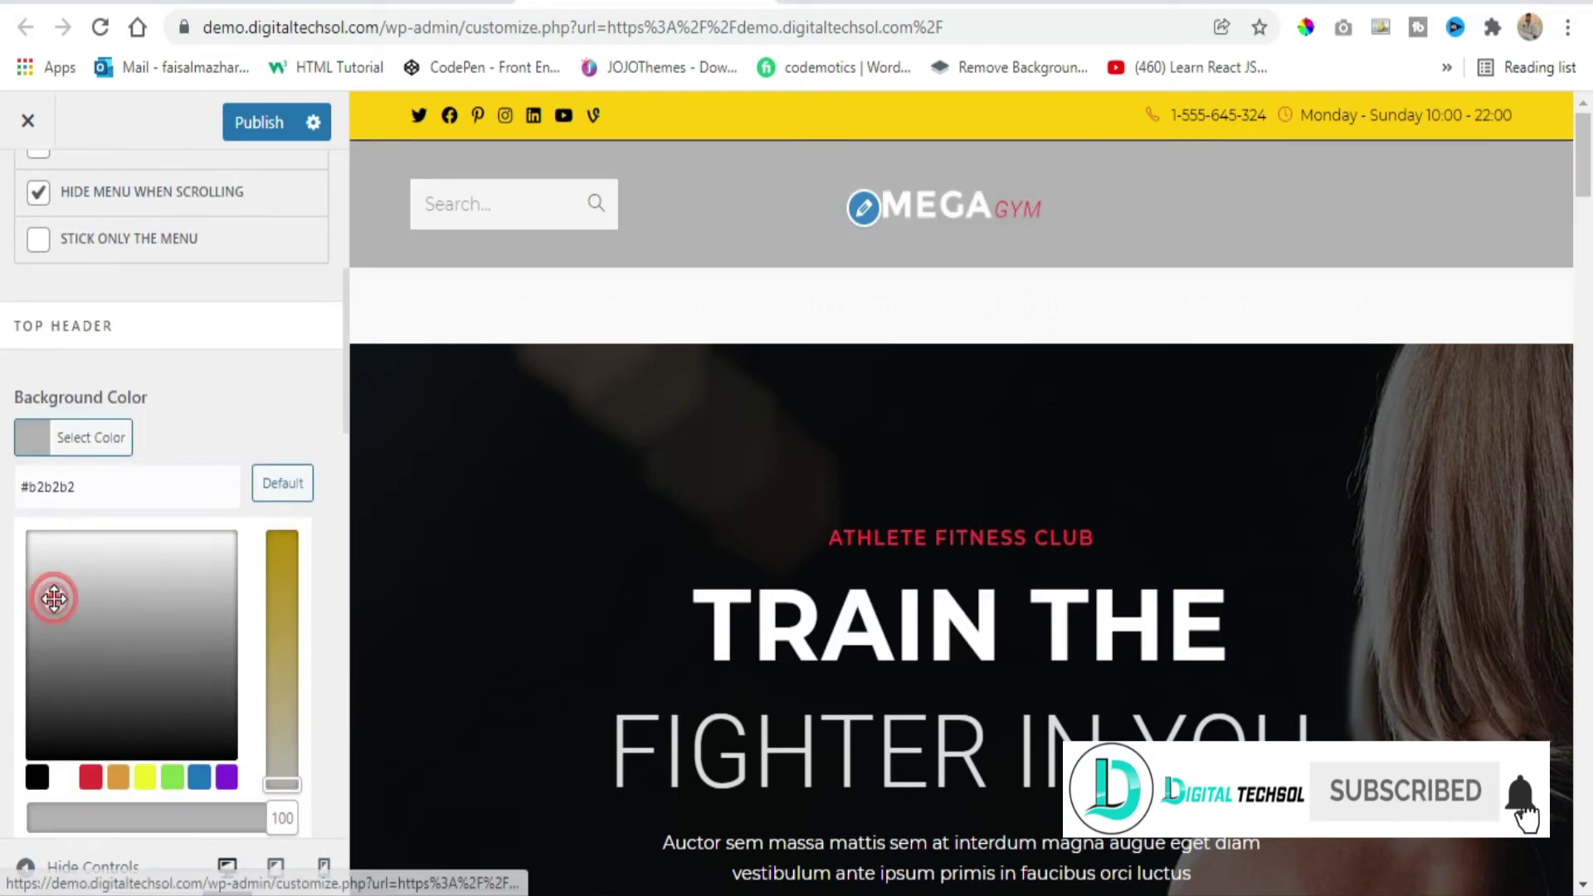
click(231, 756)
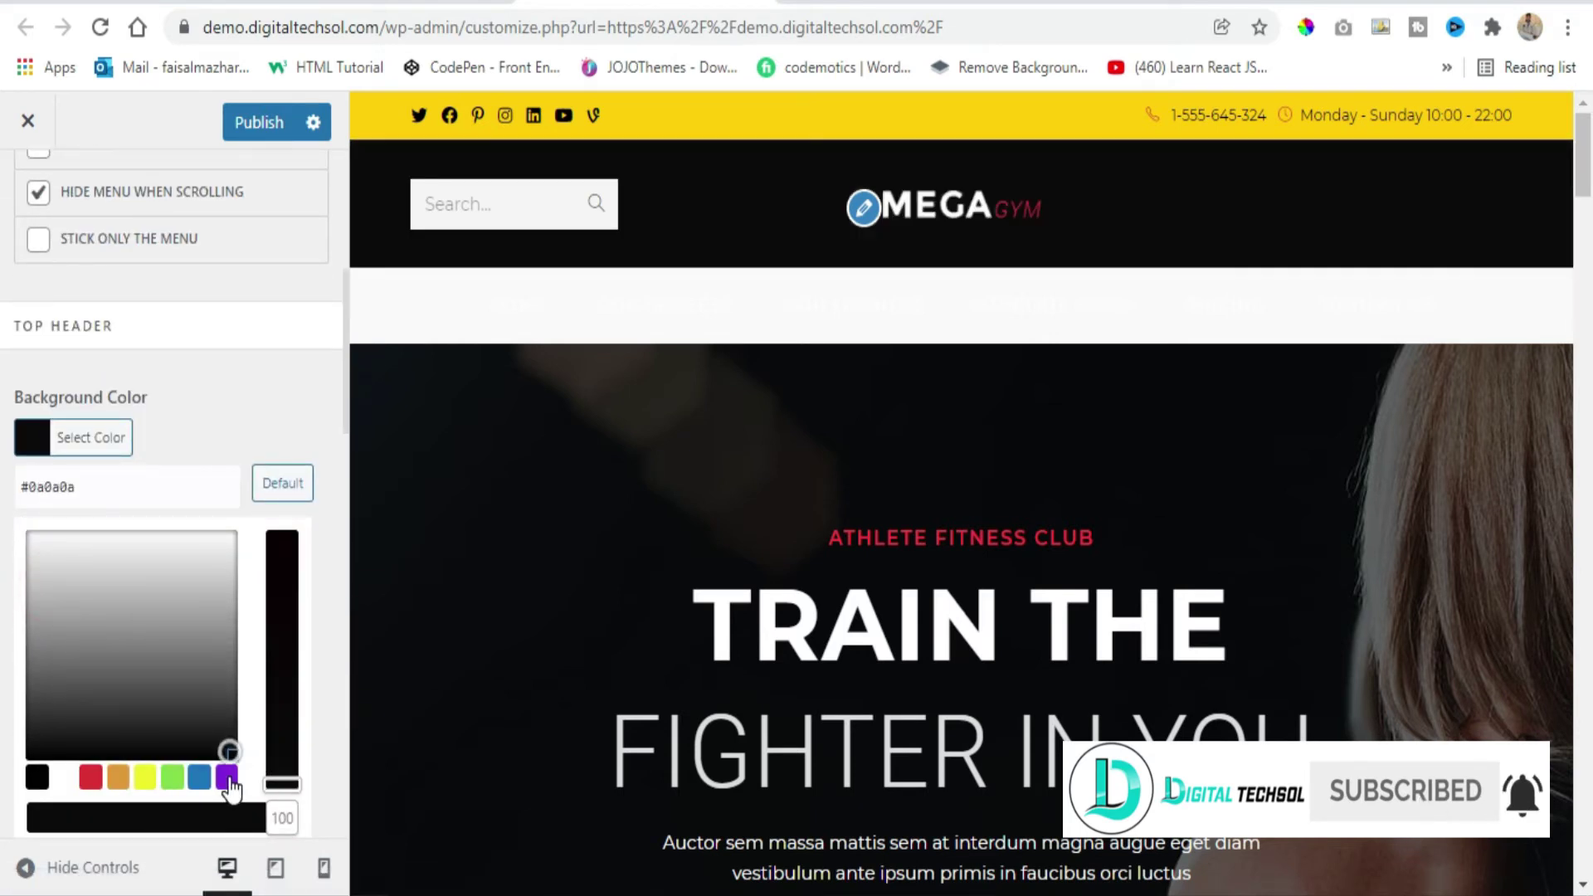
click(44, 438)
Set the Medium header menu's background color to #ffcc00.
scroll(92, 487, down, 7)
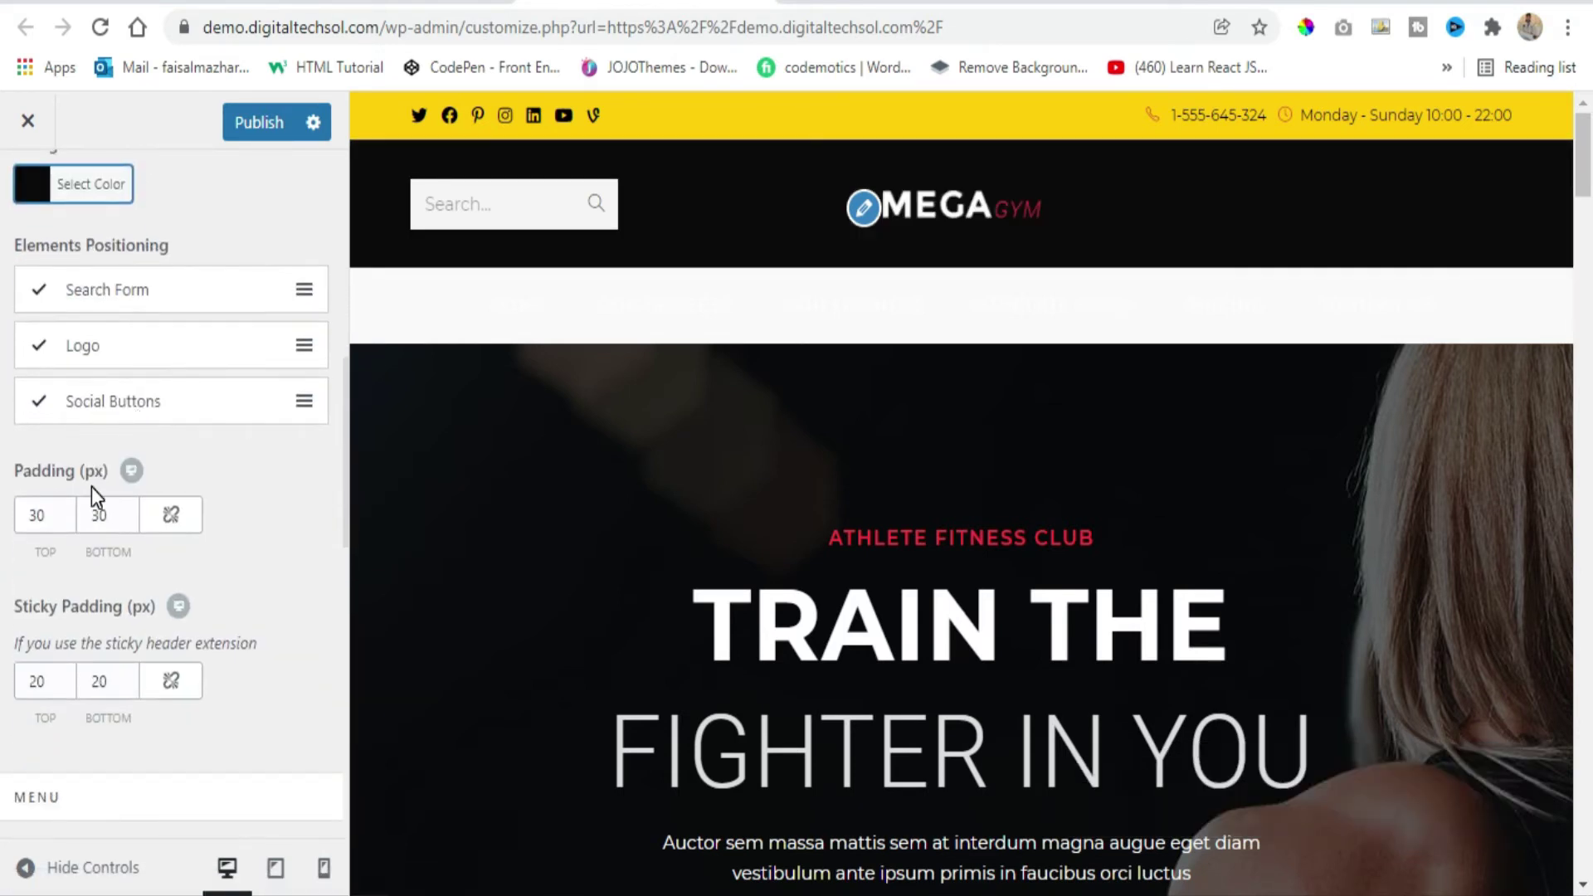
scroll(103, 498, down, 4)
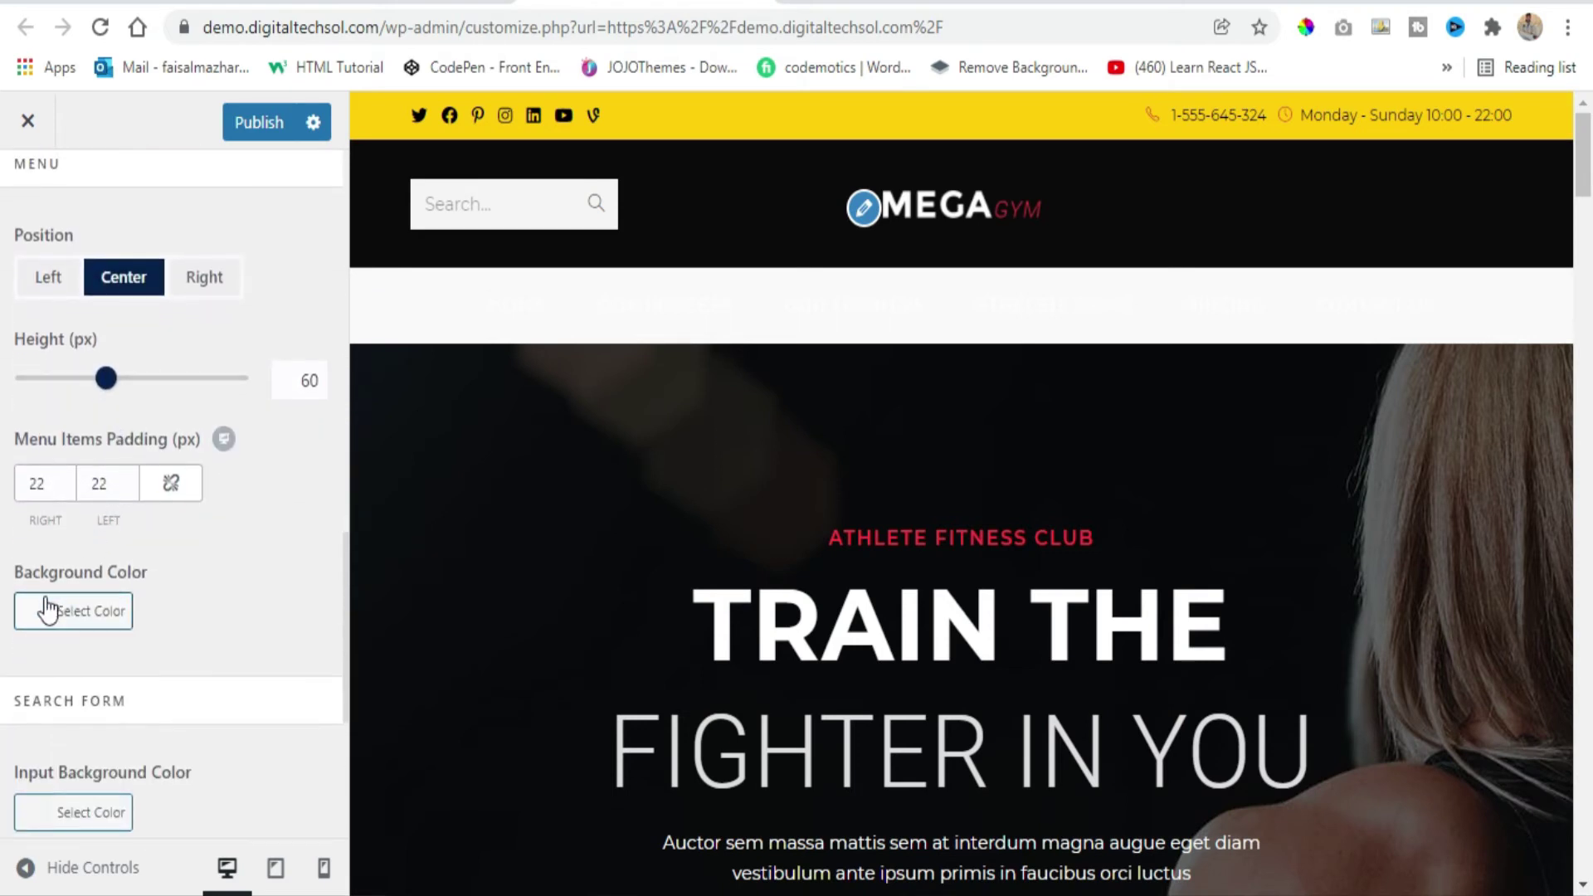
click(46, 608)
drag(96, 660, 43, 655)
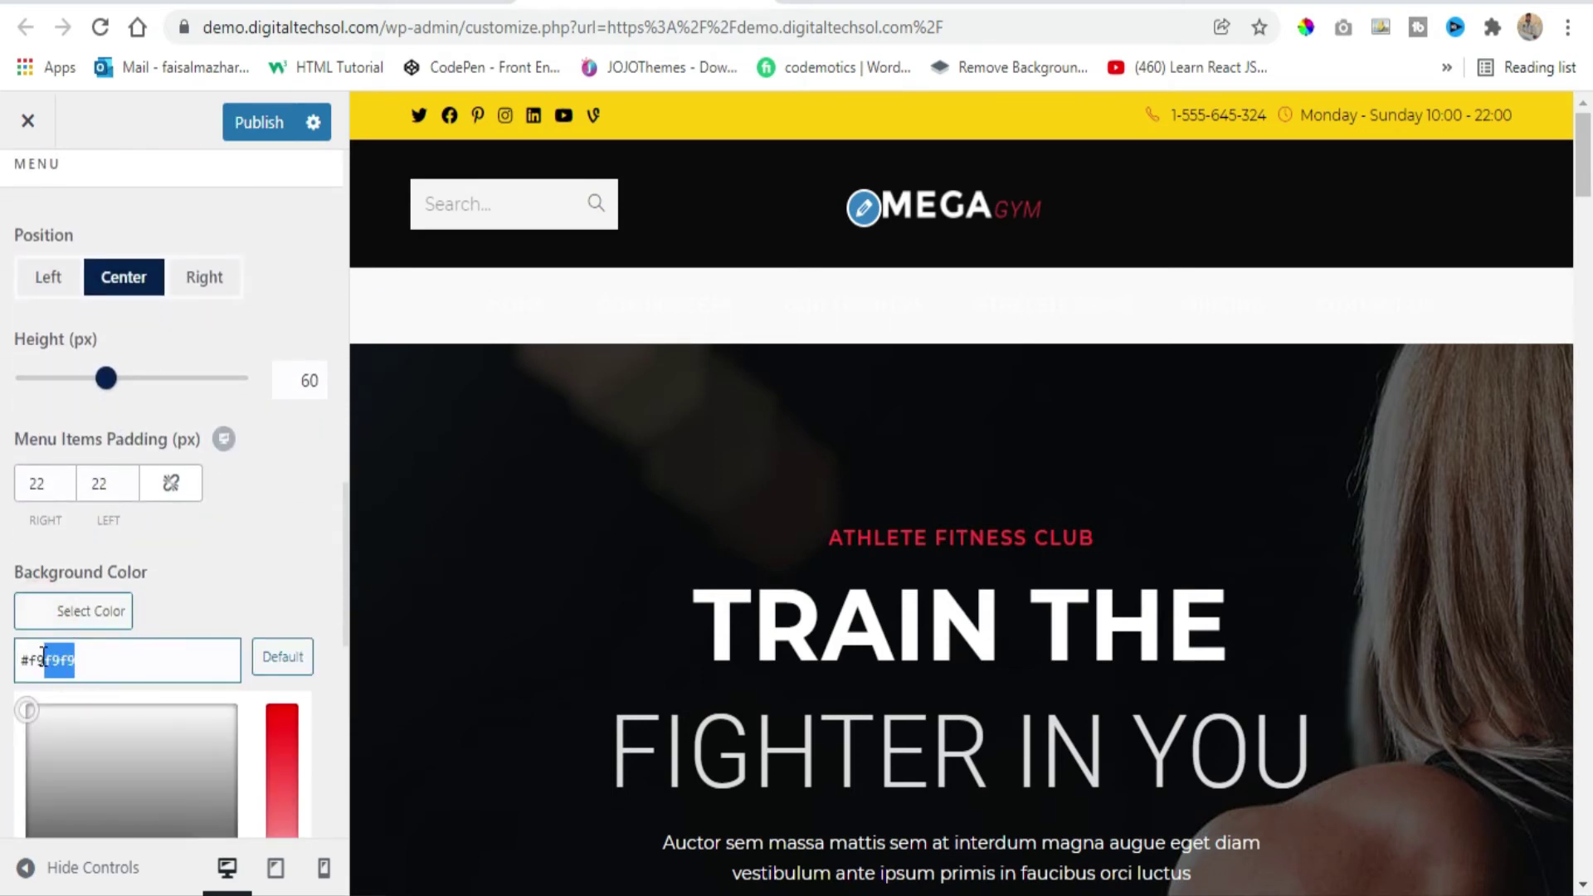
text(ffcc00)
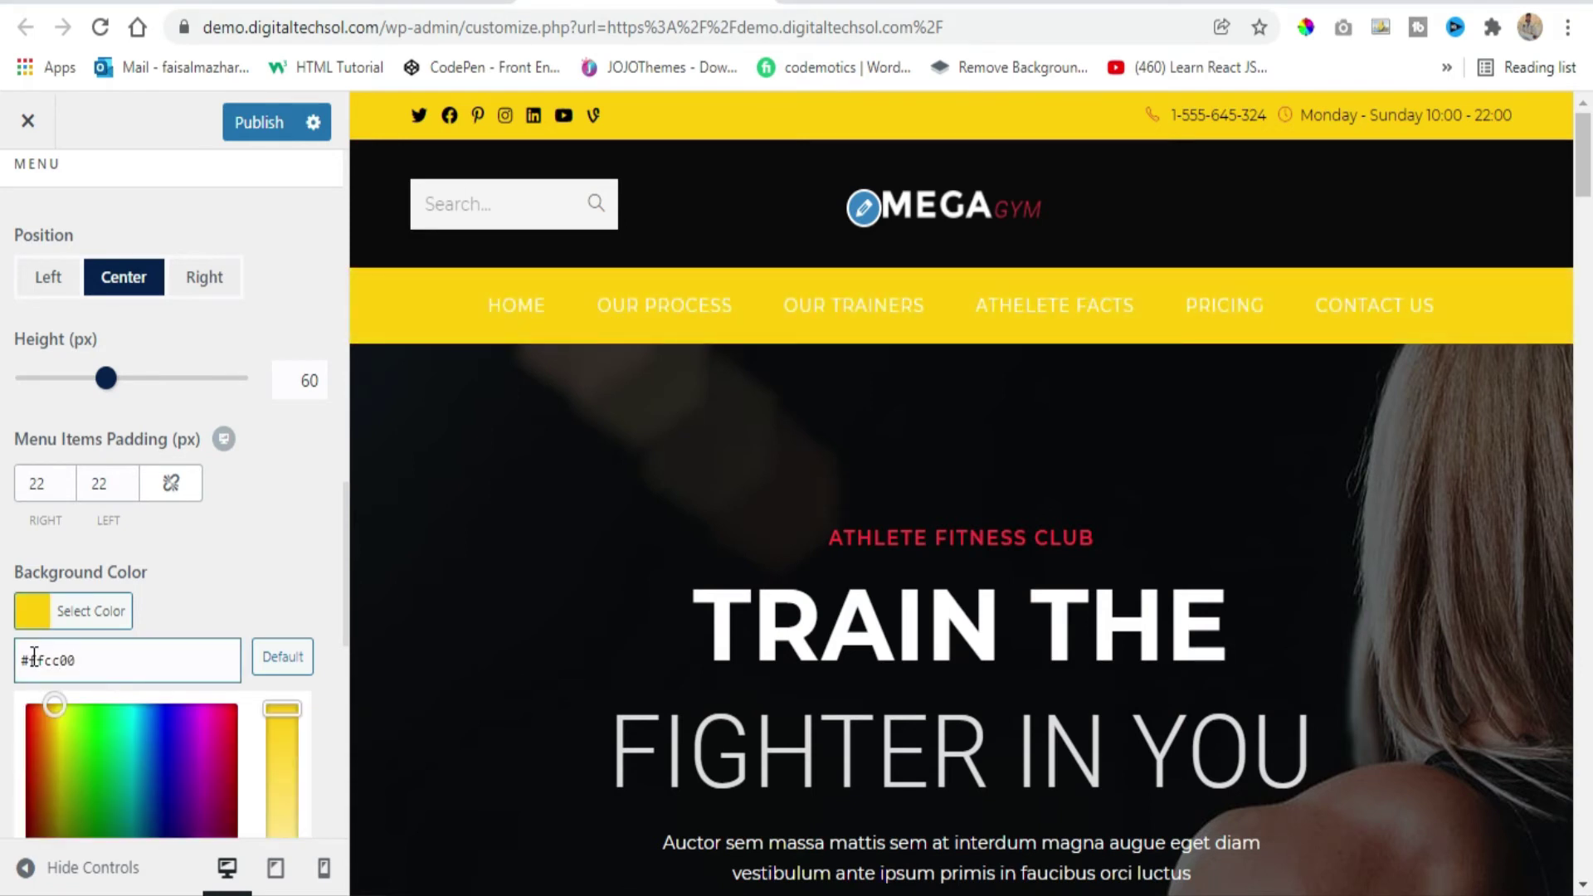
click(33, 610)
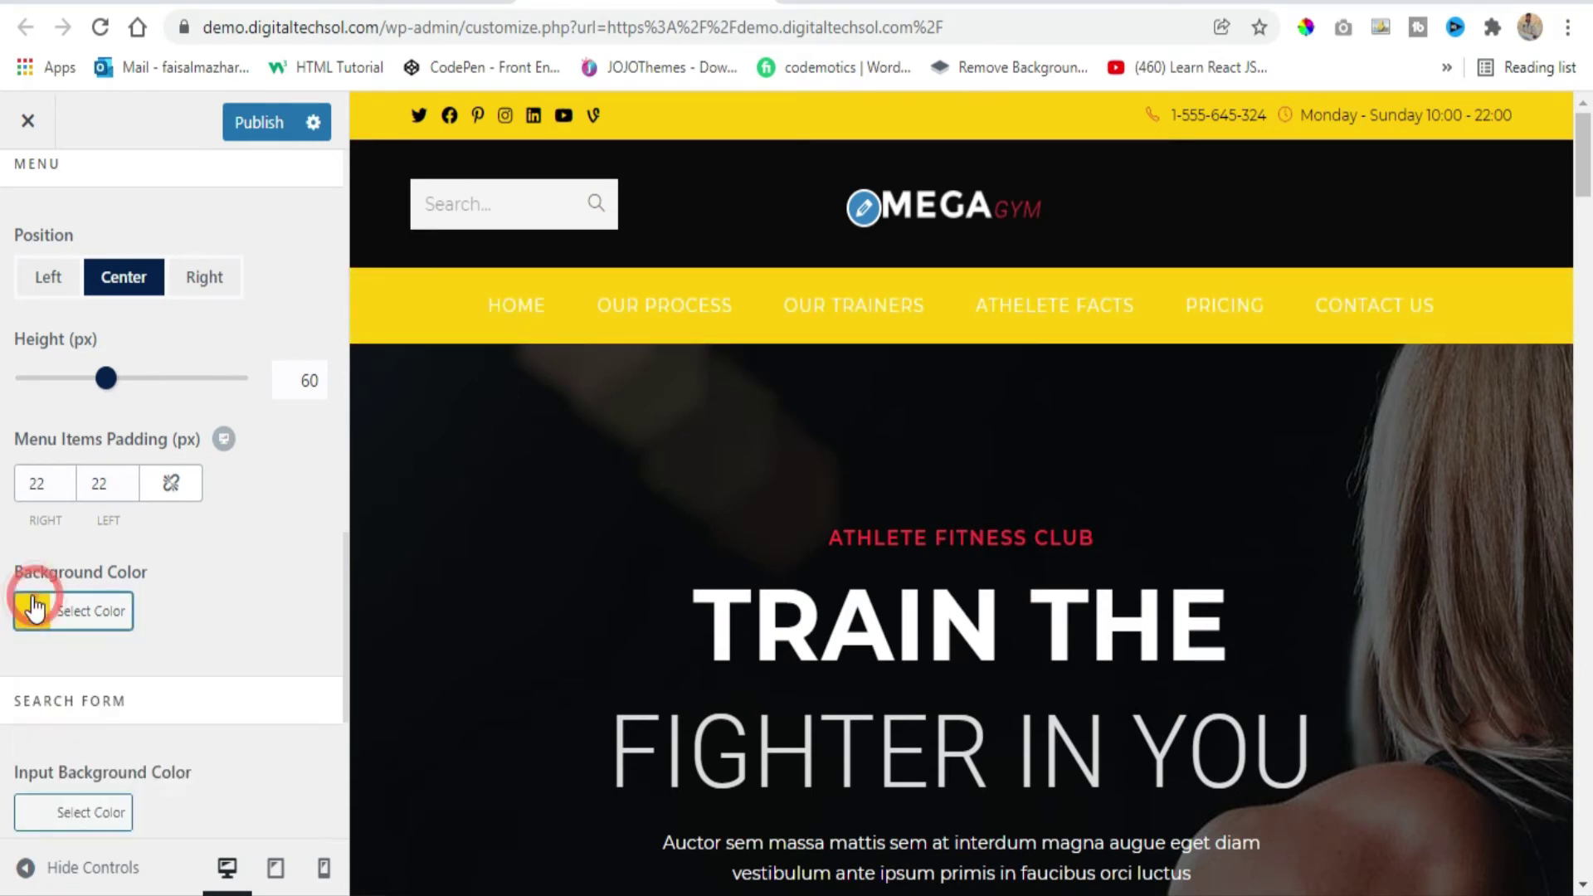
scroll(71, 551, down, 3)
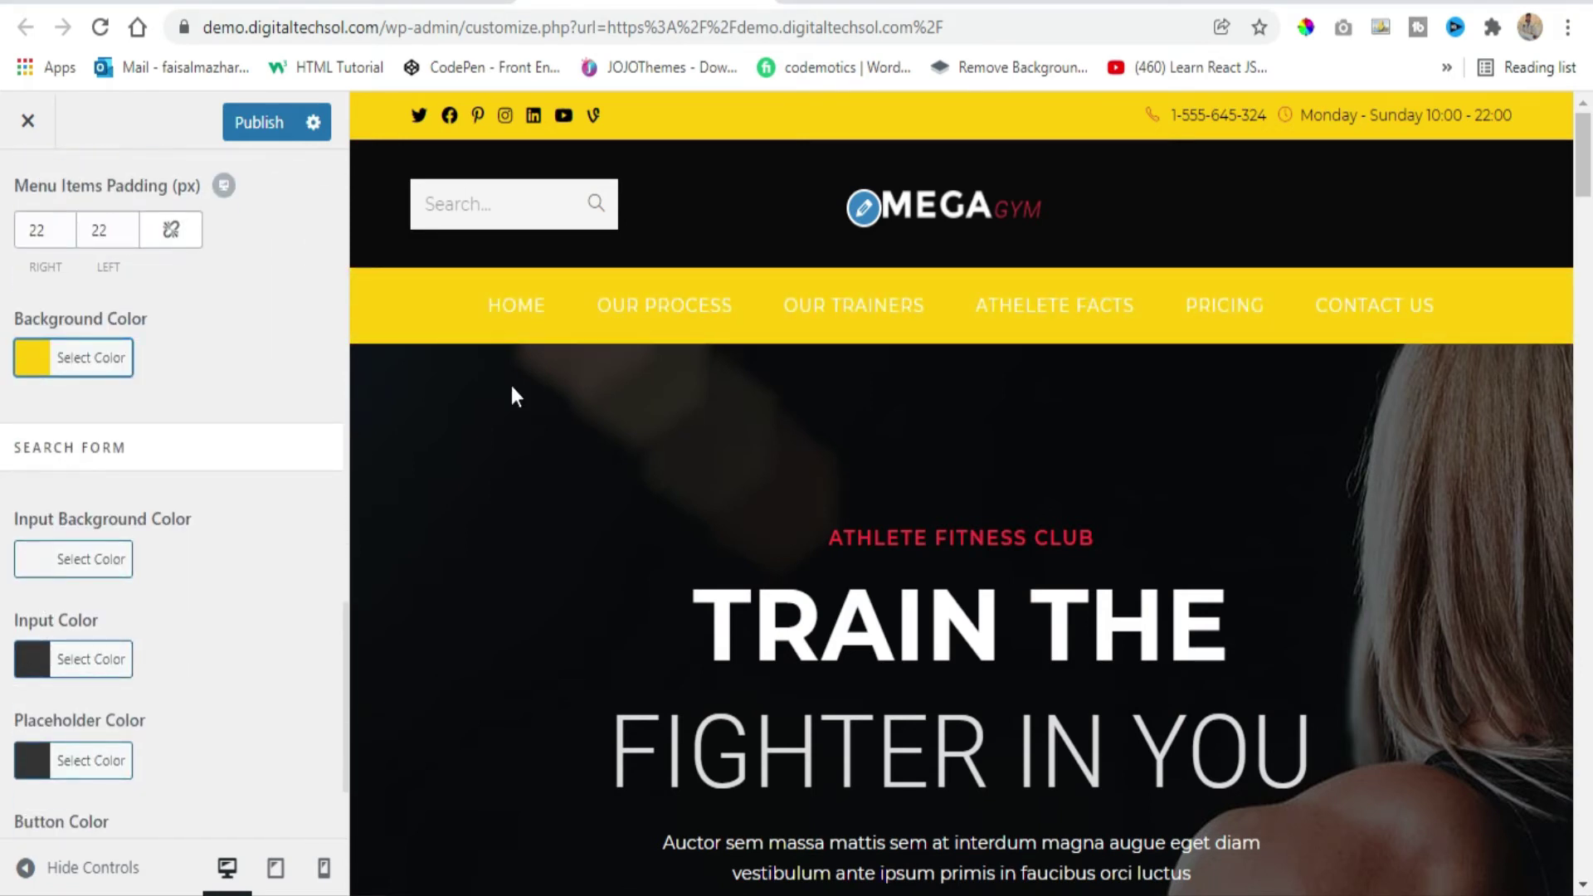
scroll(211, 383, up, 10)
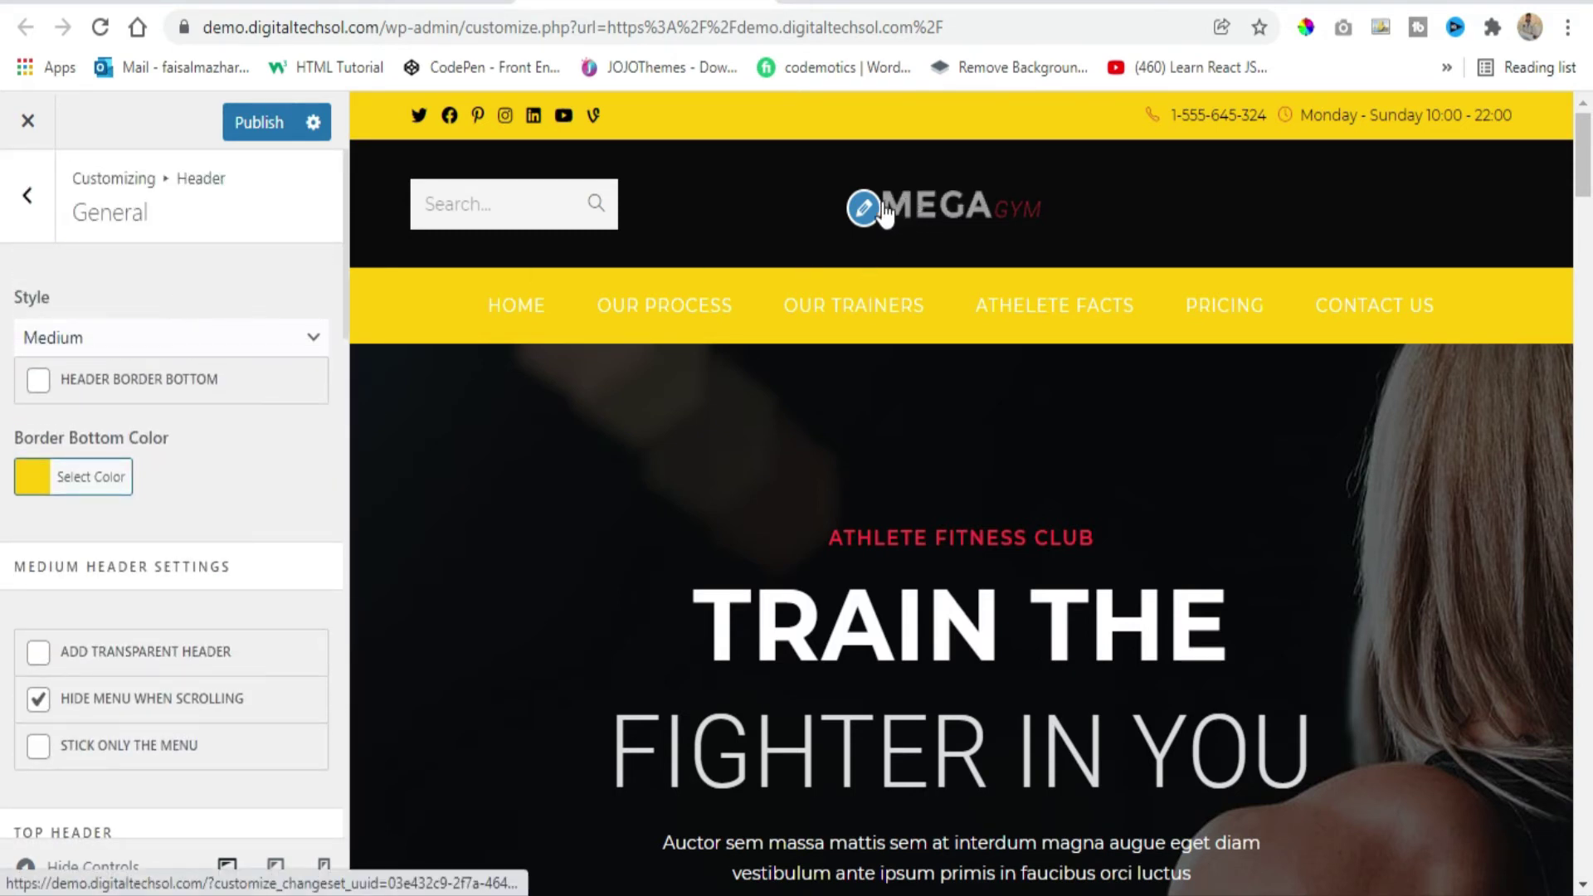
scroll(121, 411, down, 3)
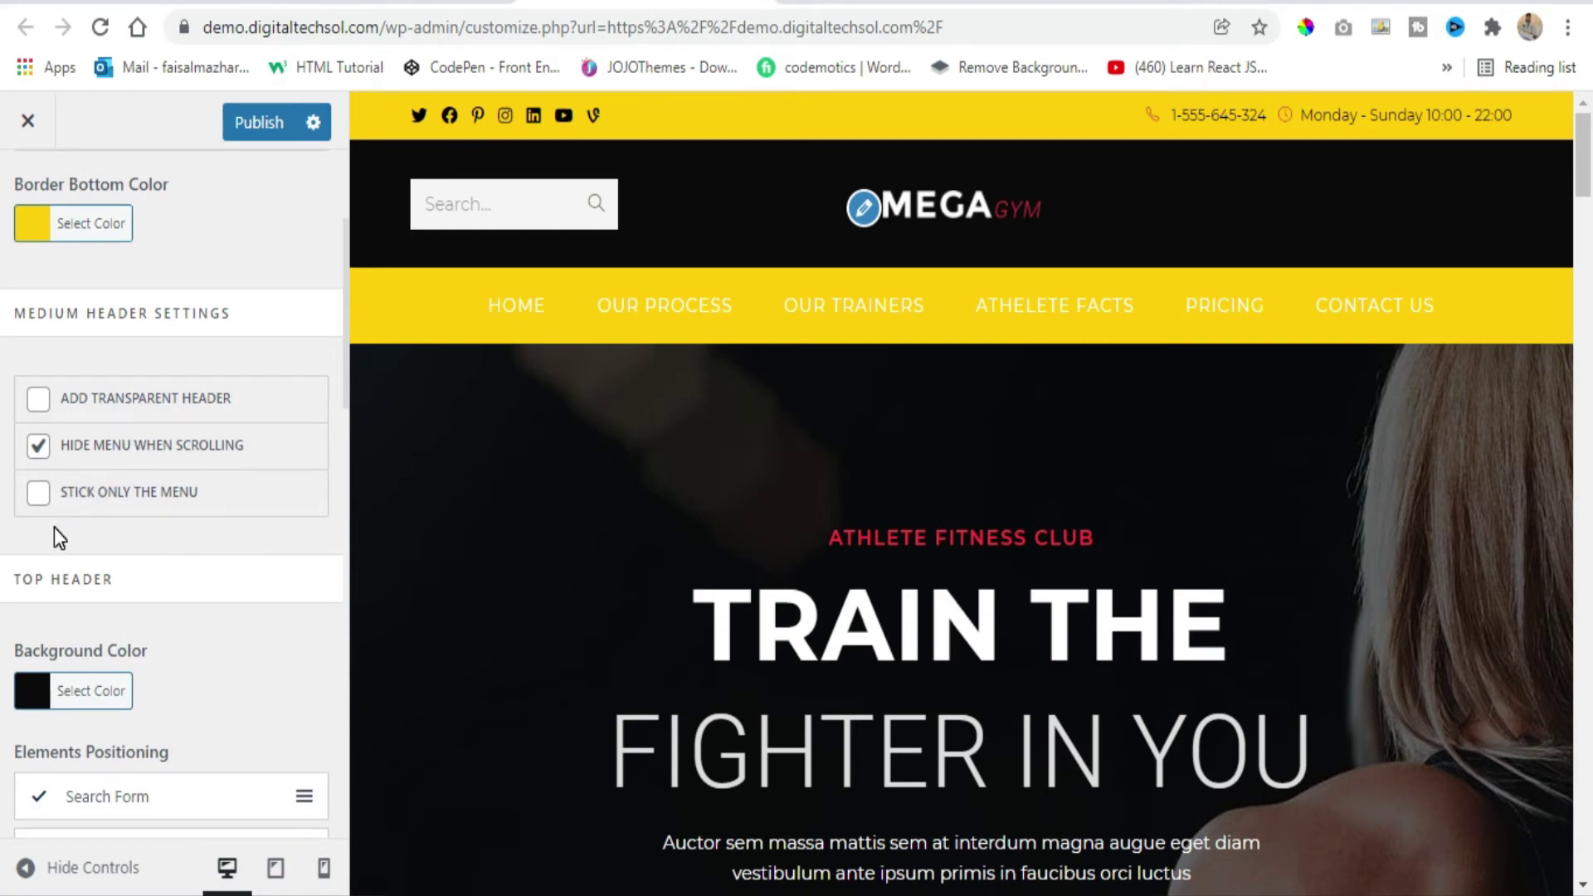
Hide the Search Form element in the Medium style's top header, and enable it again.
scroll(53, 526, down, 3)
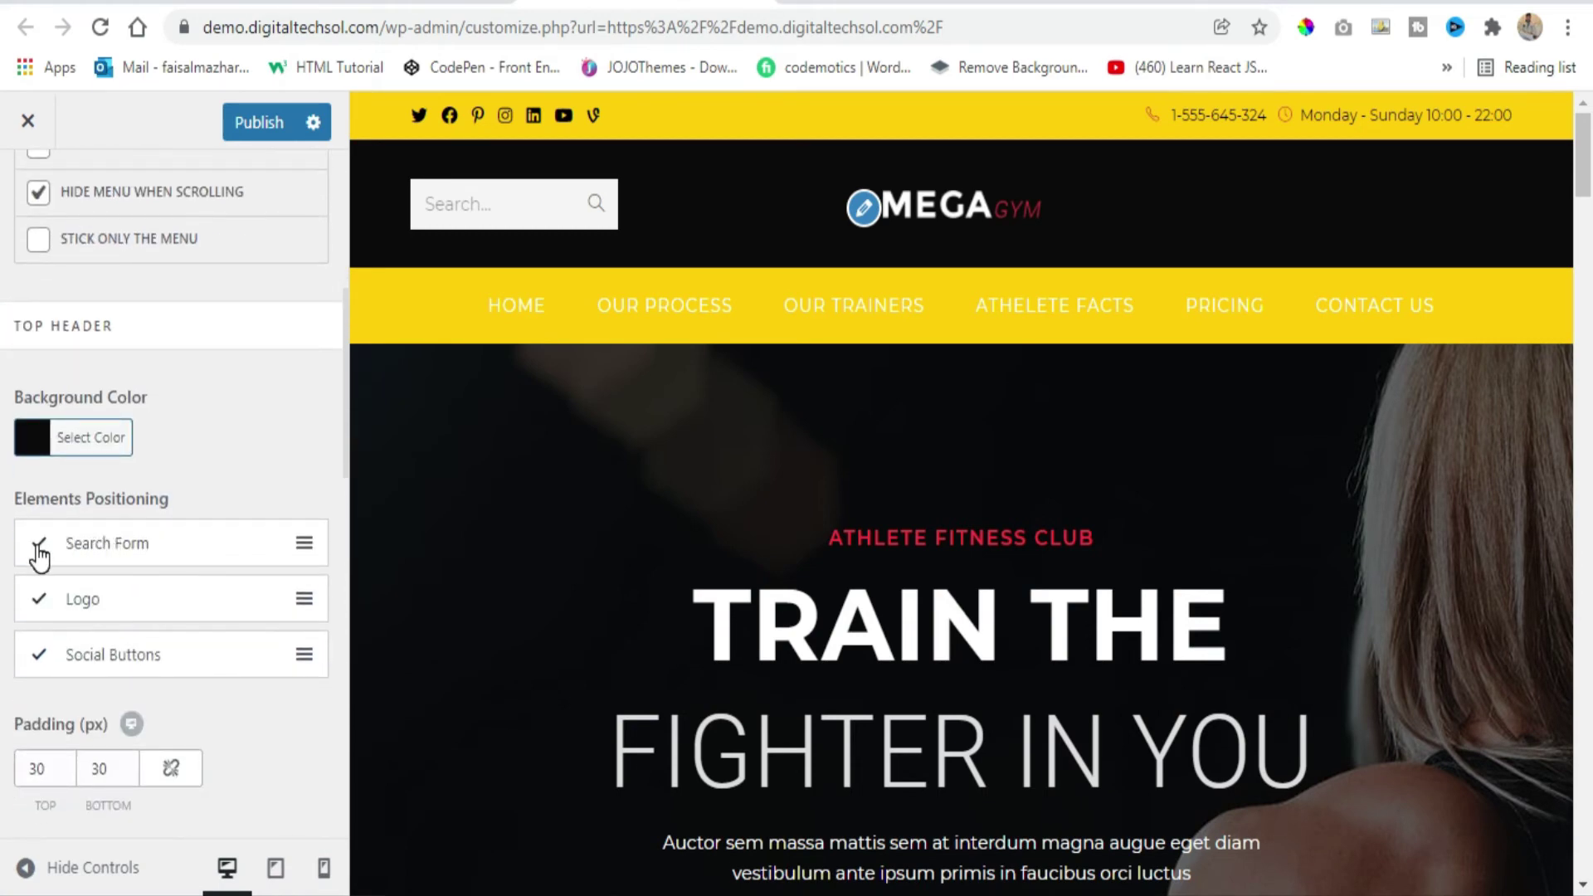
click(38, 545)
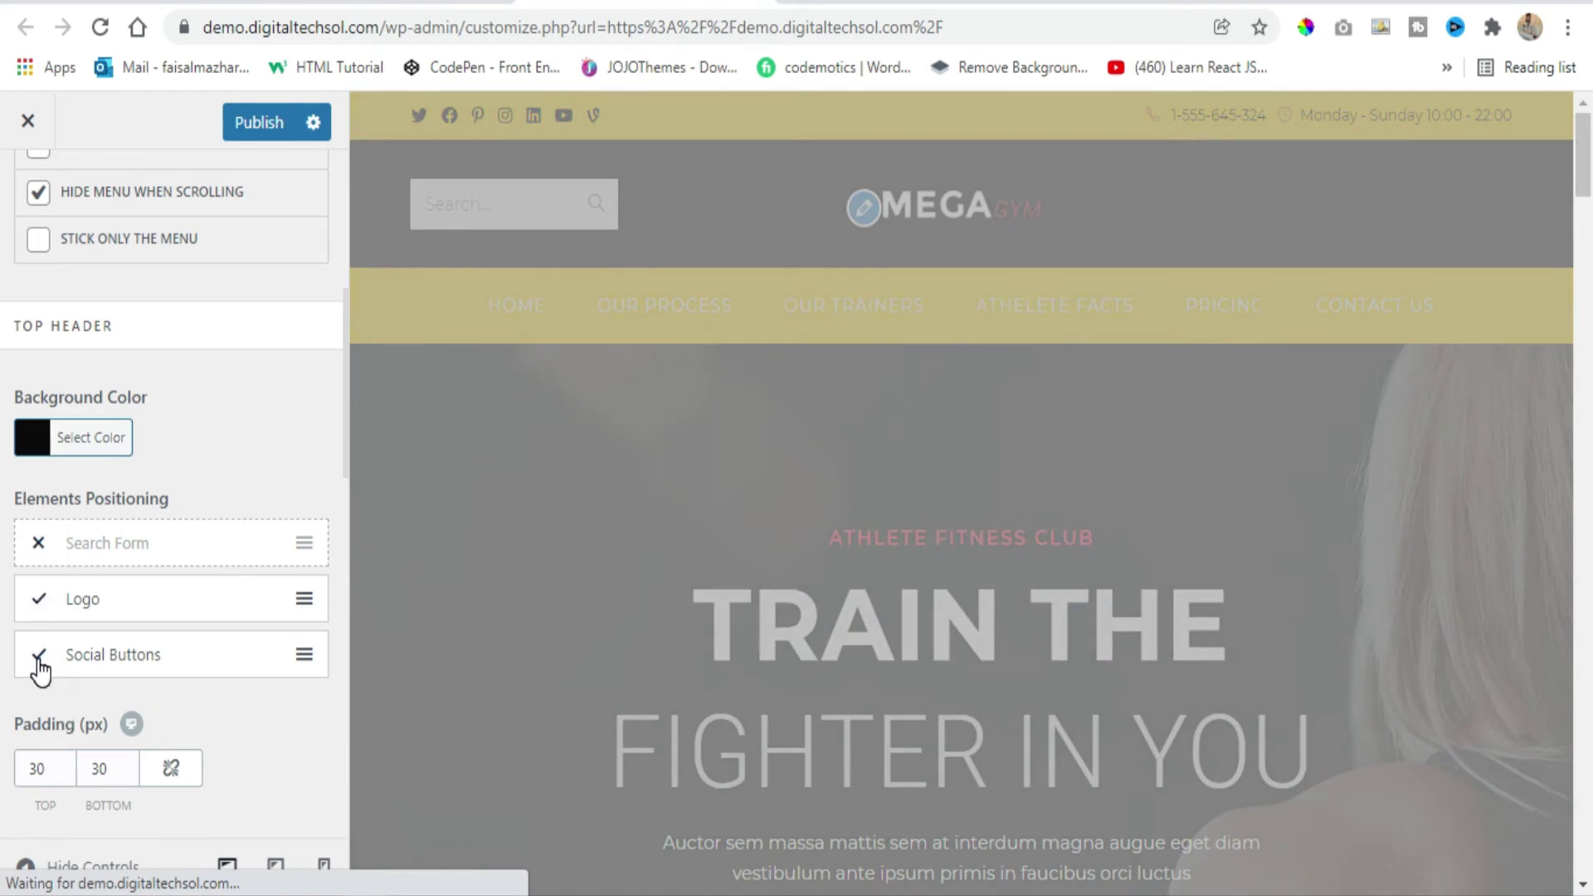
scroll(39, 670, down, 3)
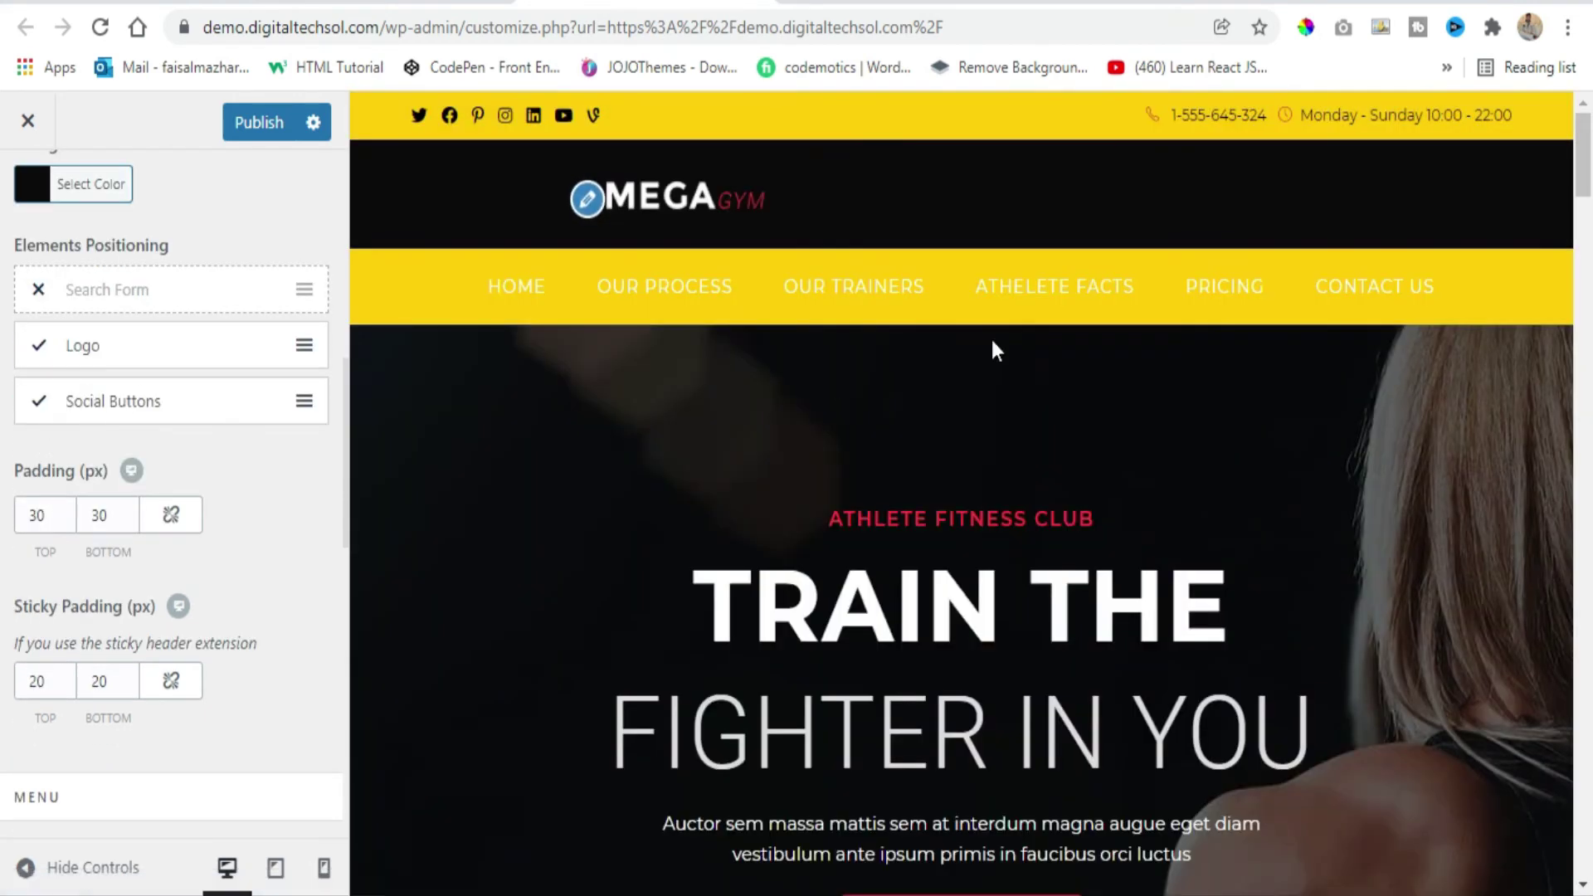
click(37, 290)
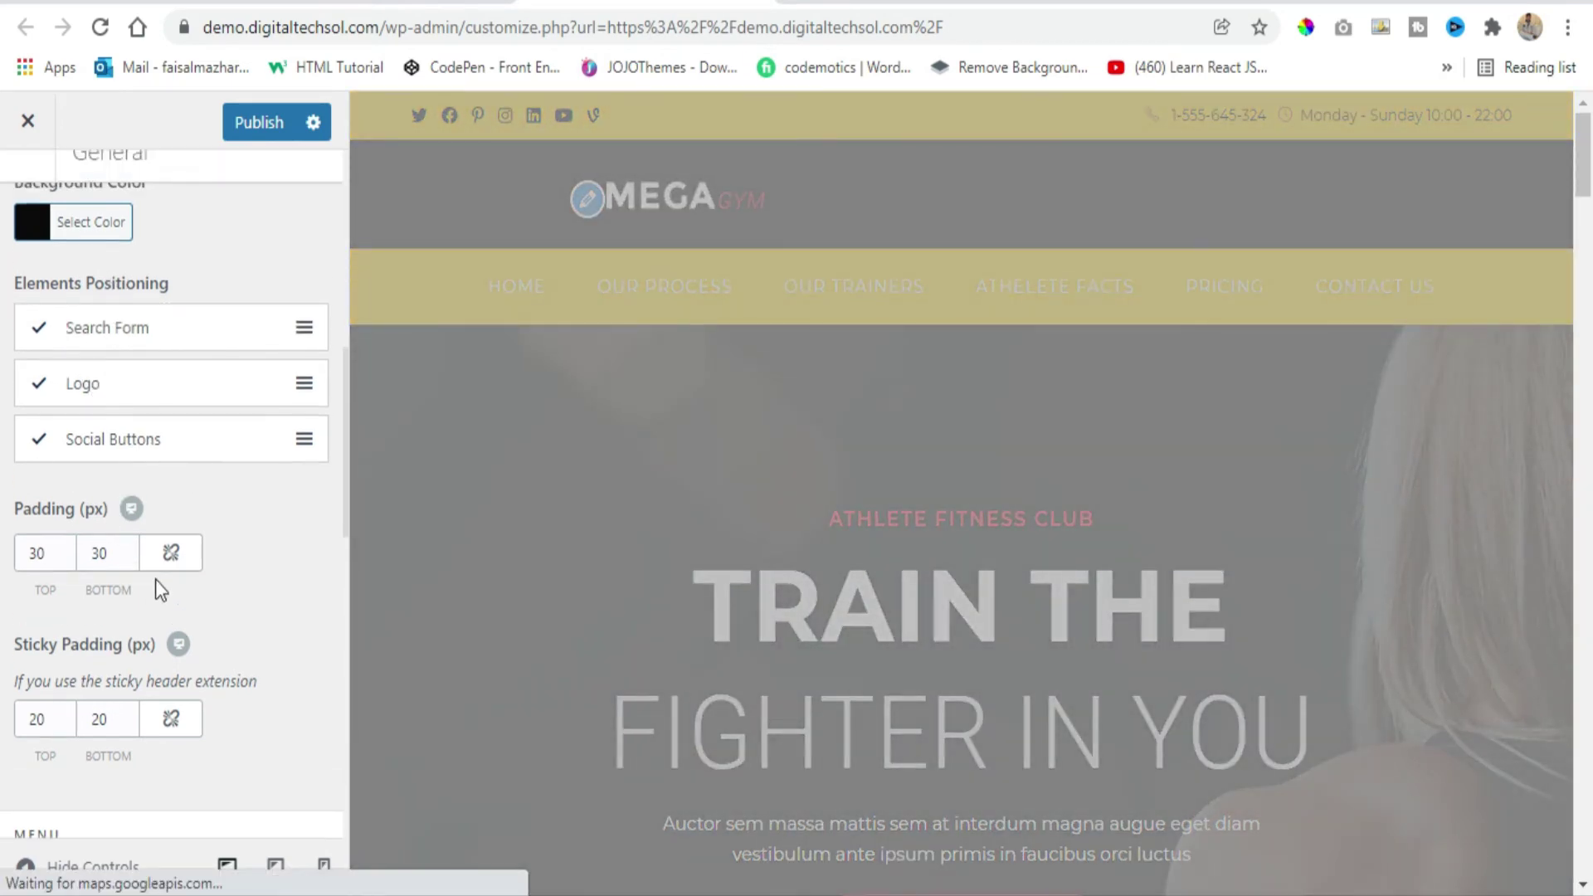
scroll(162, 593, up, 4)
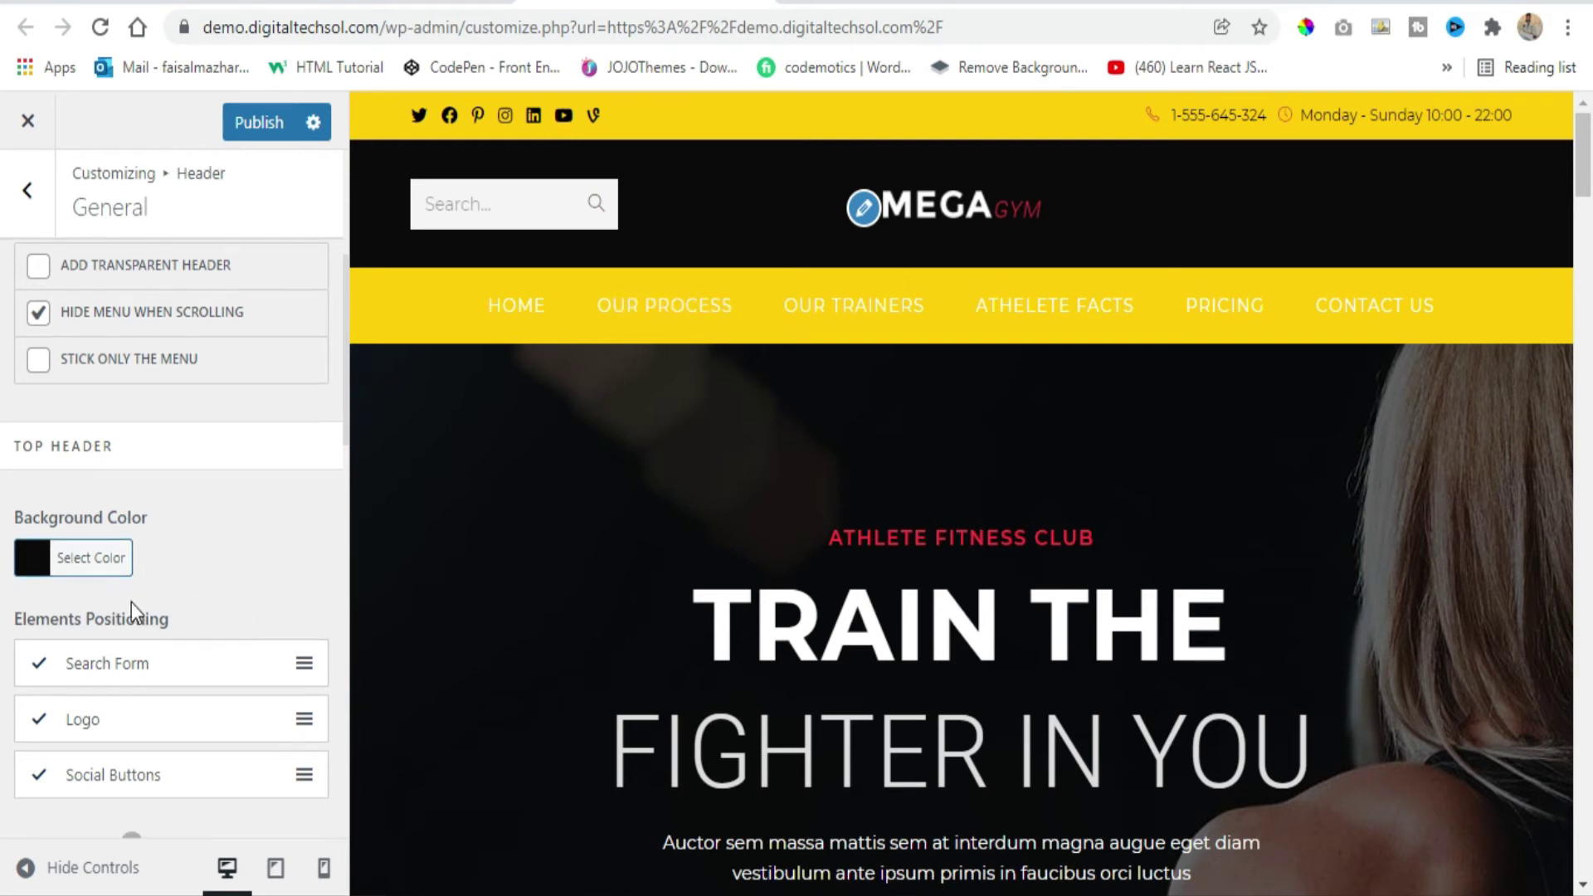
scroll(131, 603, down, 3)
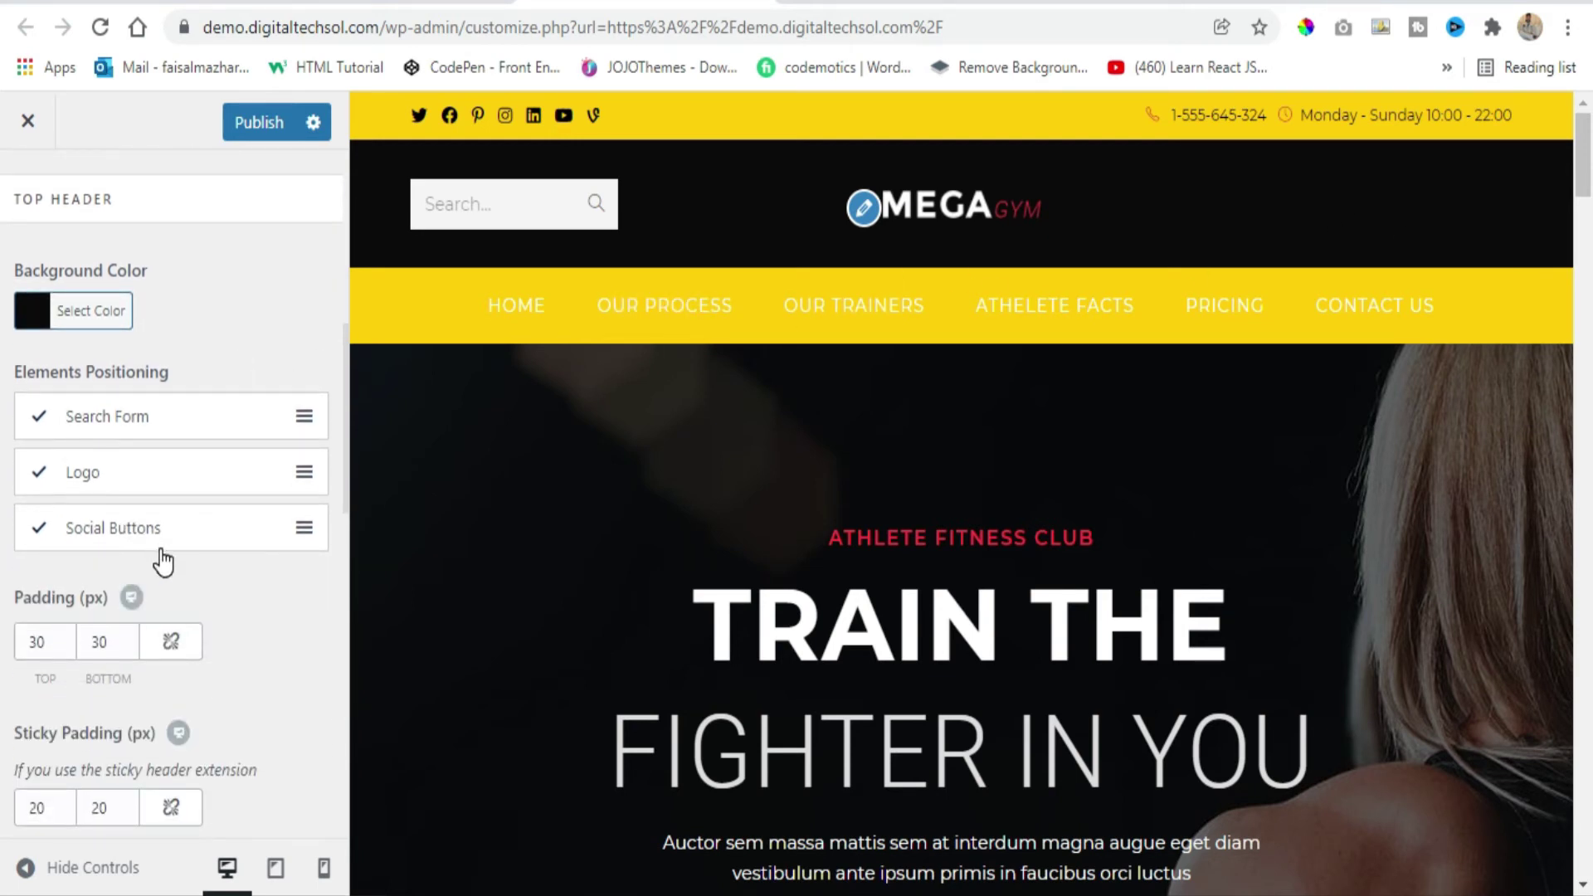
Change the header style to Vertical.
scroll(166, 551, up, 8)
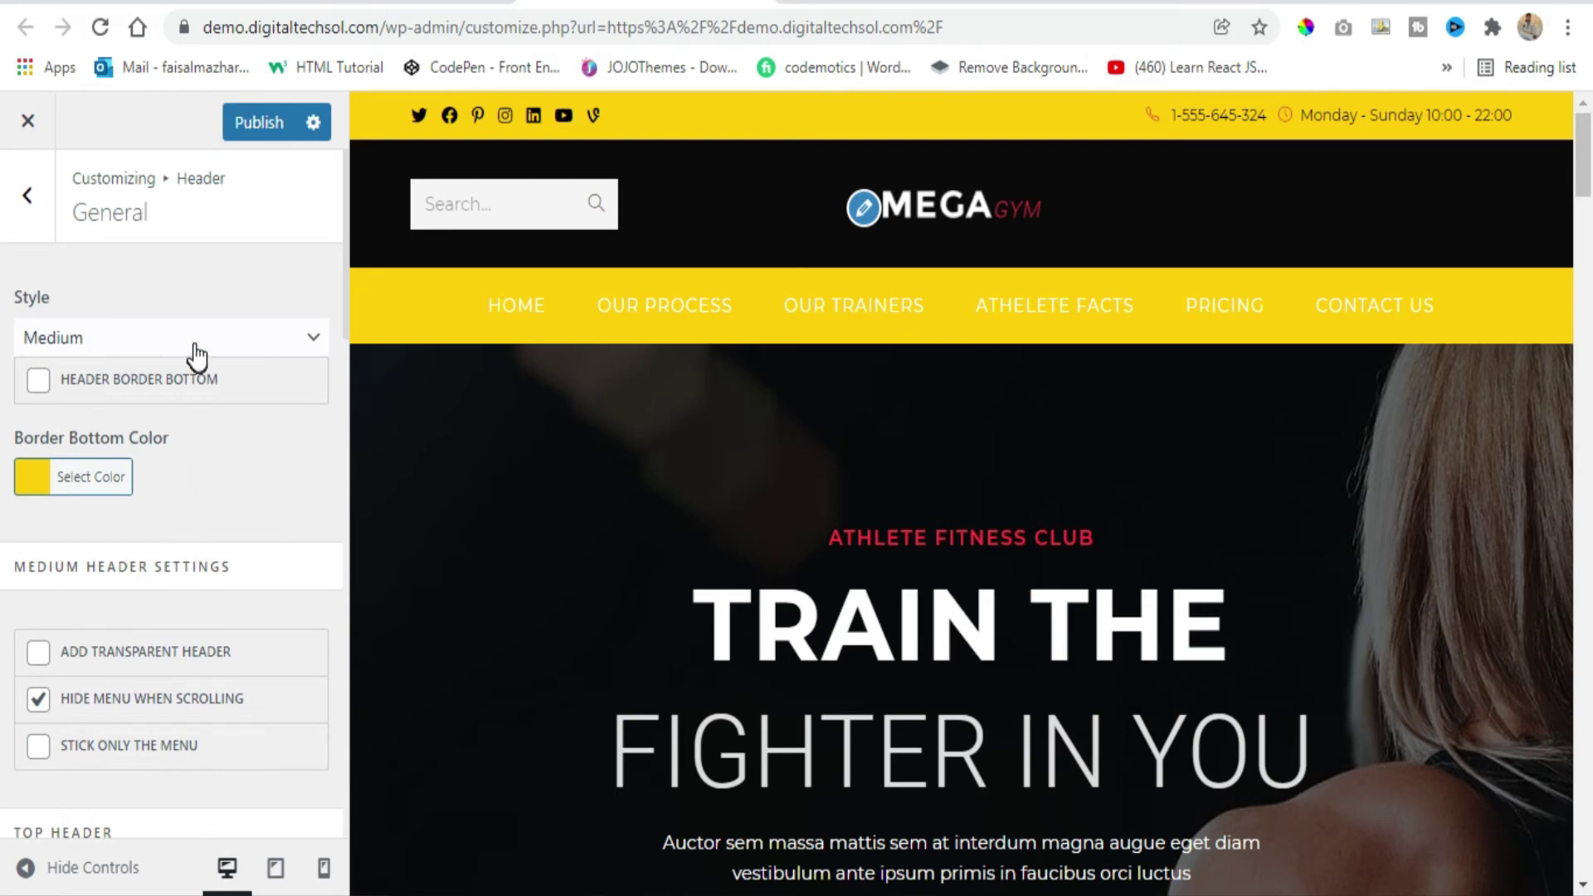
click(166, 334)
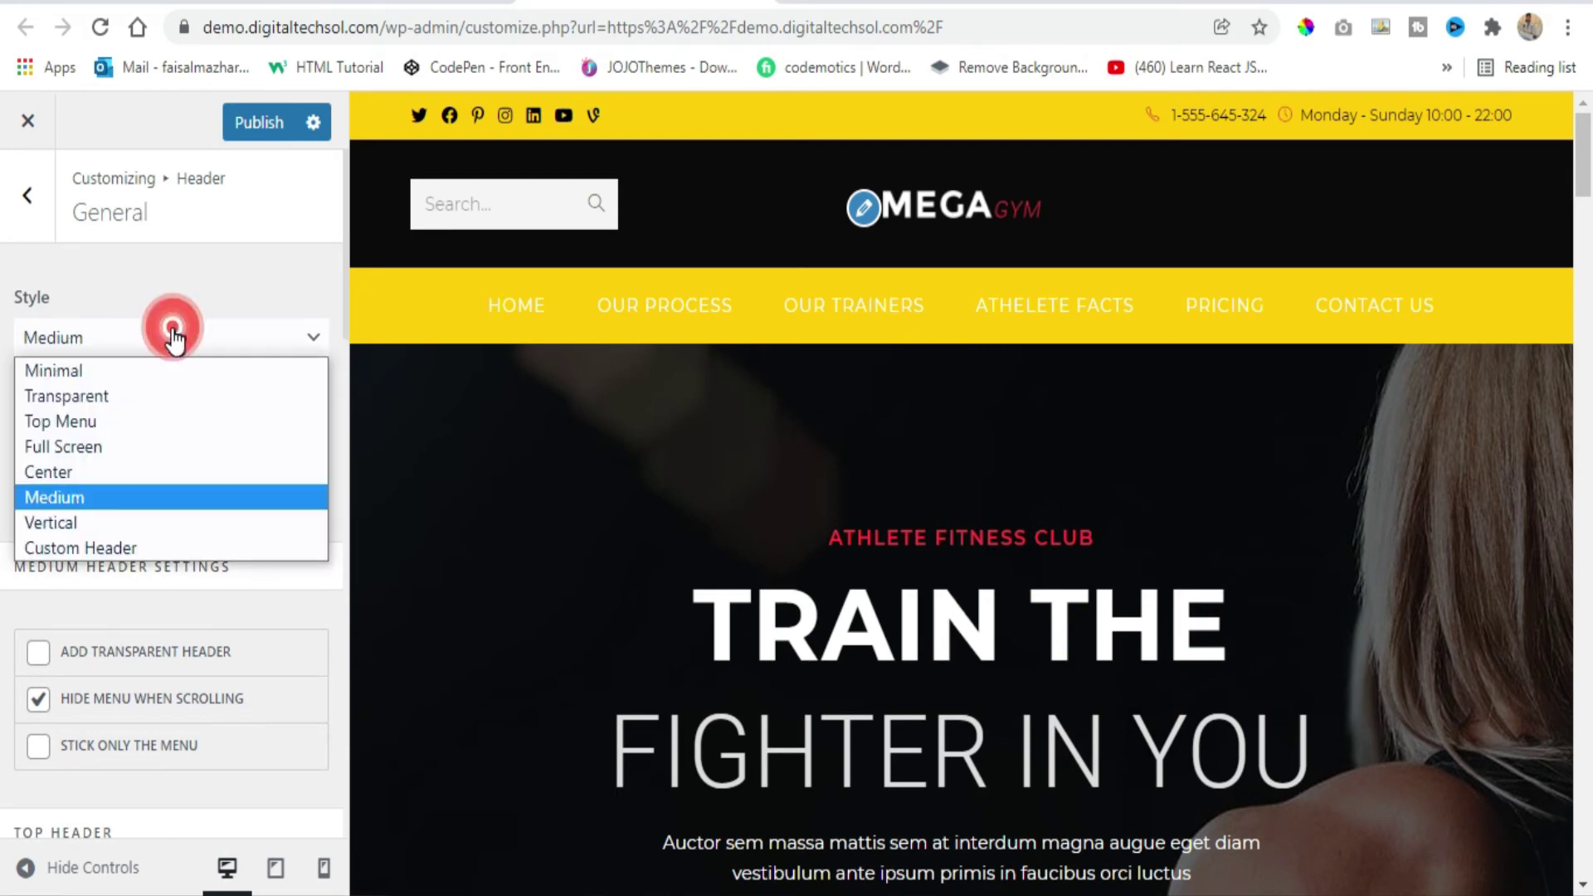
click(66, 519)
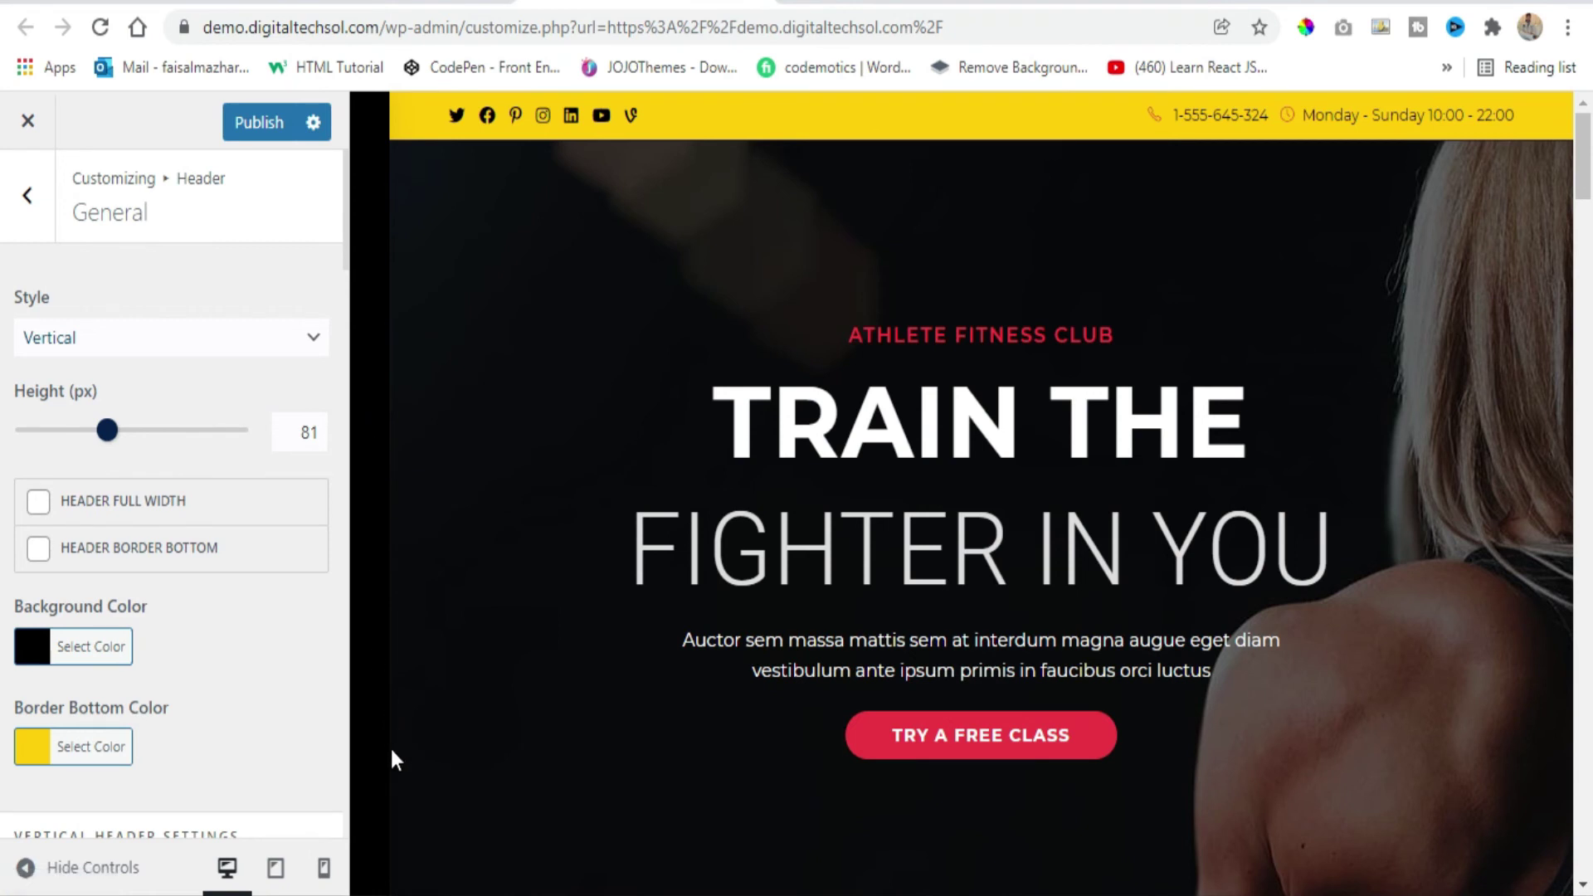
Set the Vertical header's background color to #ffcc00.
click(42, 636)
double_click(131, 695)
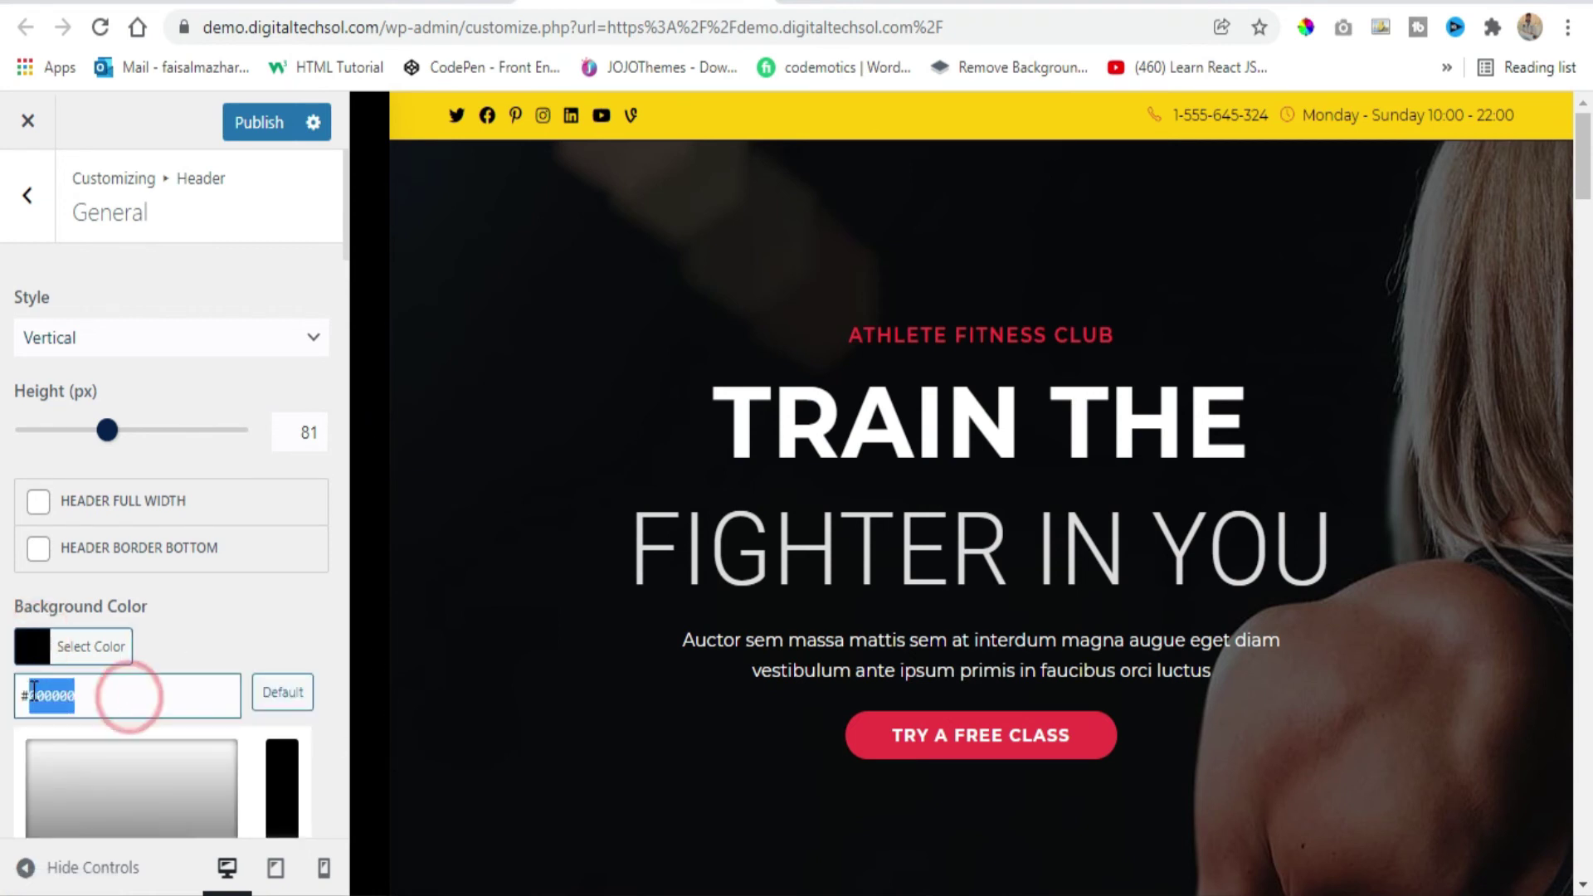
drag(26, 688, 31, 688)
text(ffcc00)
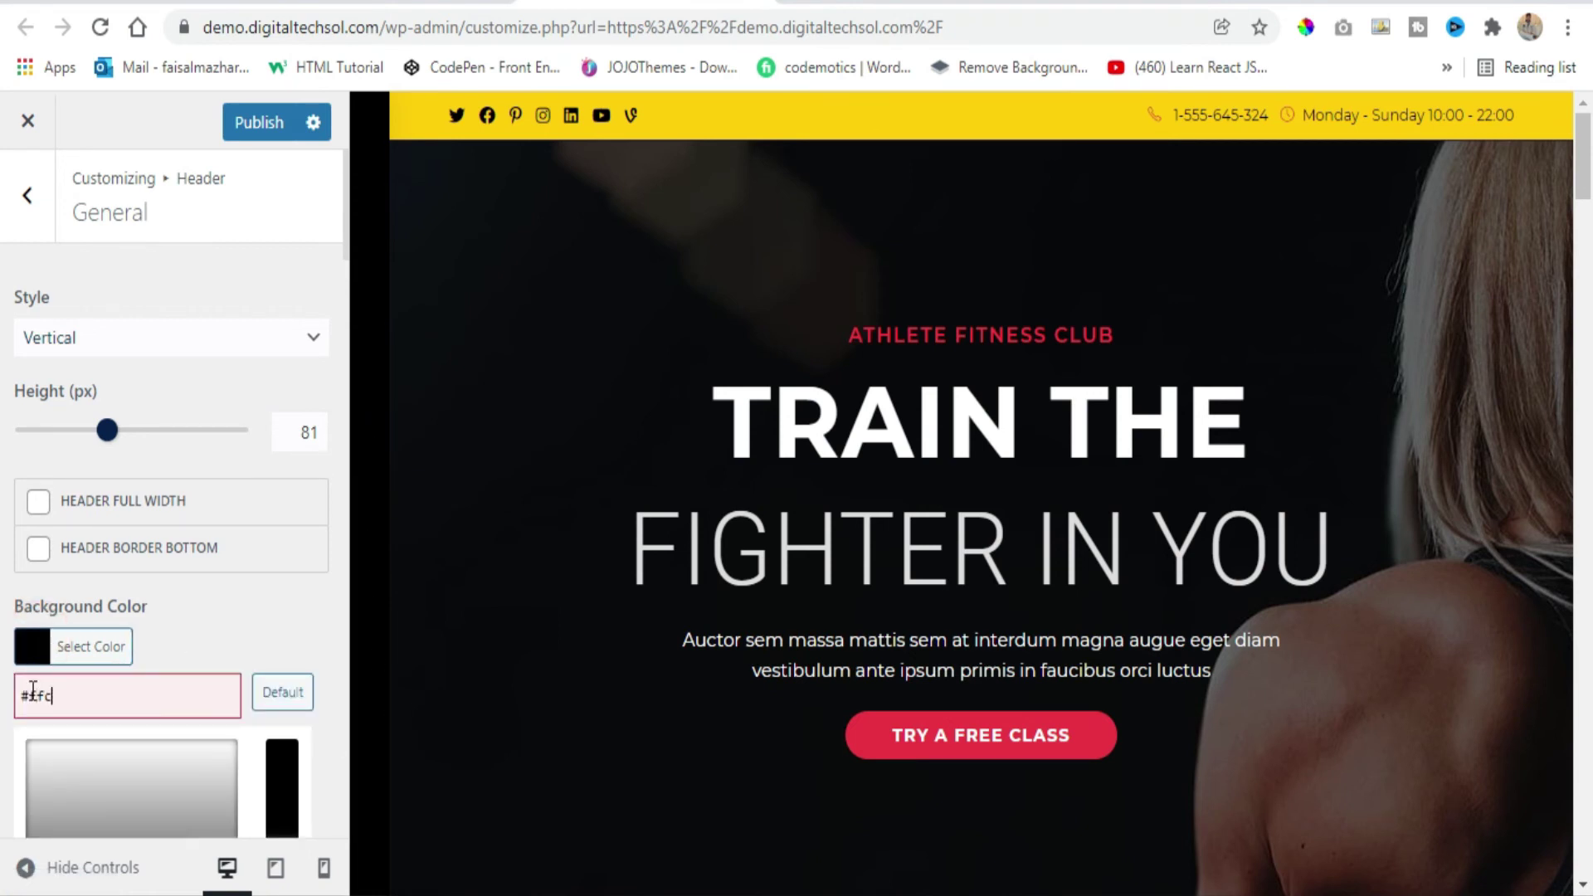
click(22, 636)
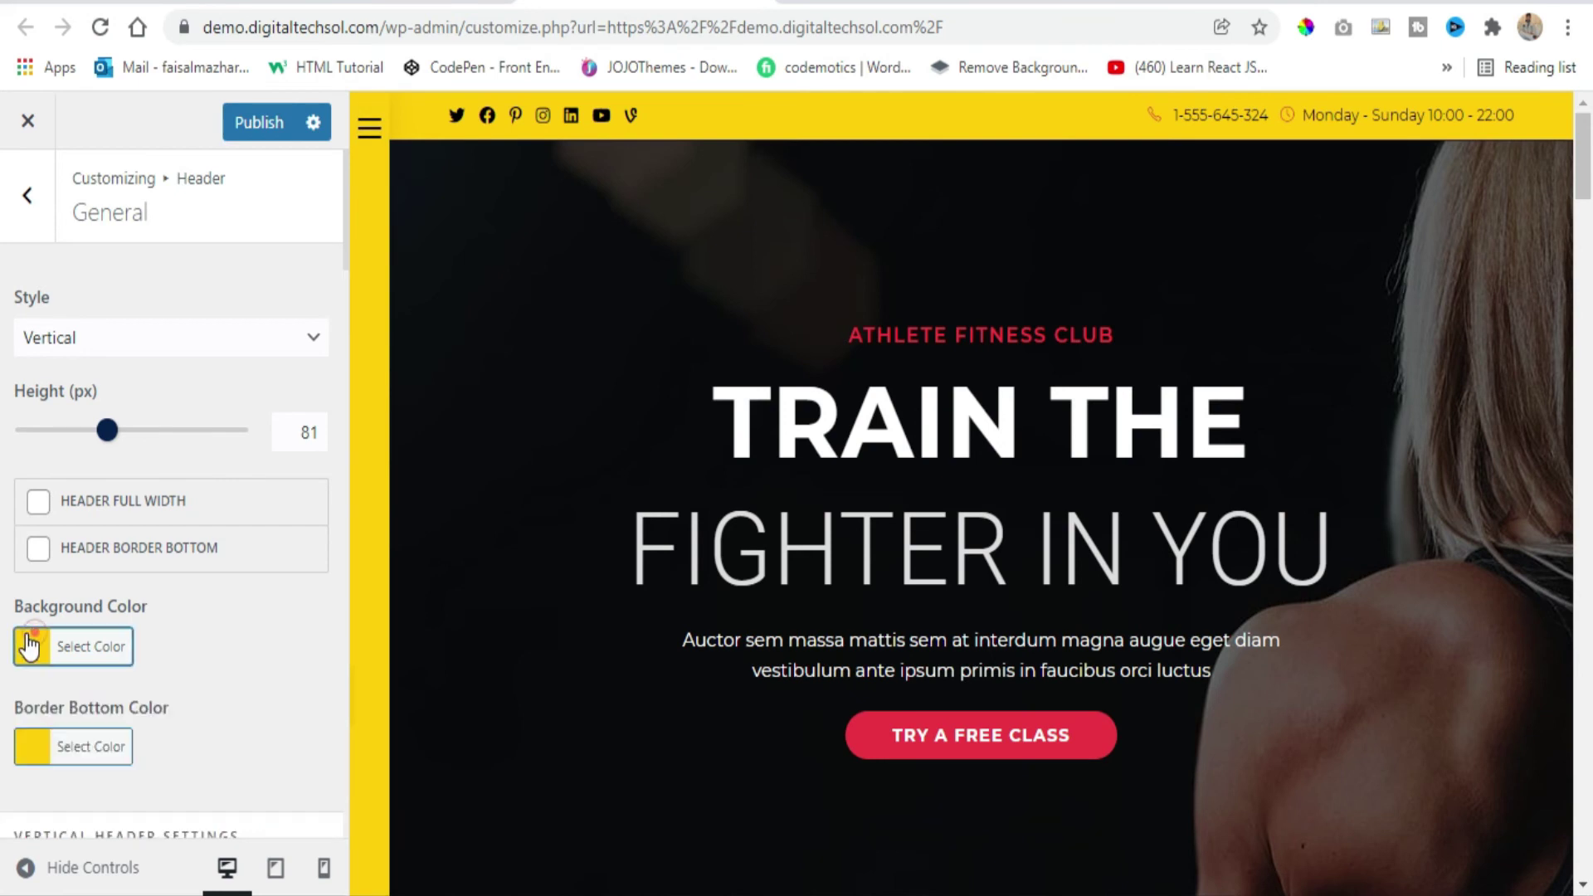
Publish the Vertical header changes and reload the live site to check the header while scrolling.
click(261, 107)
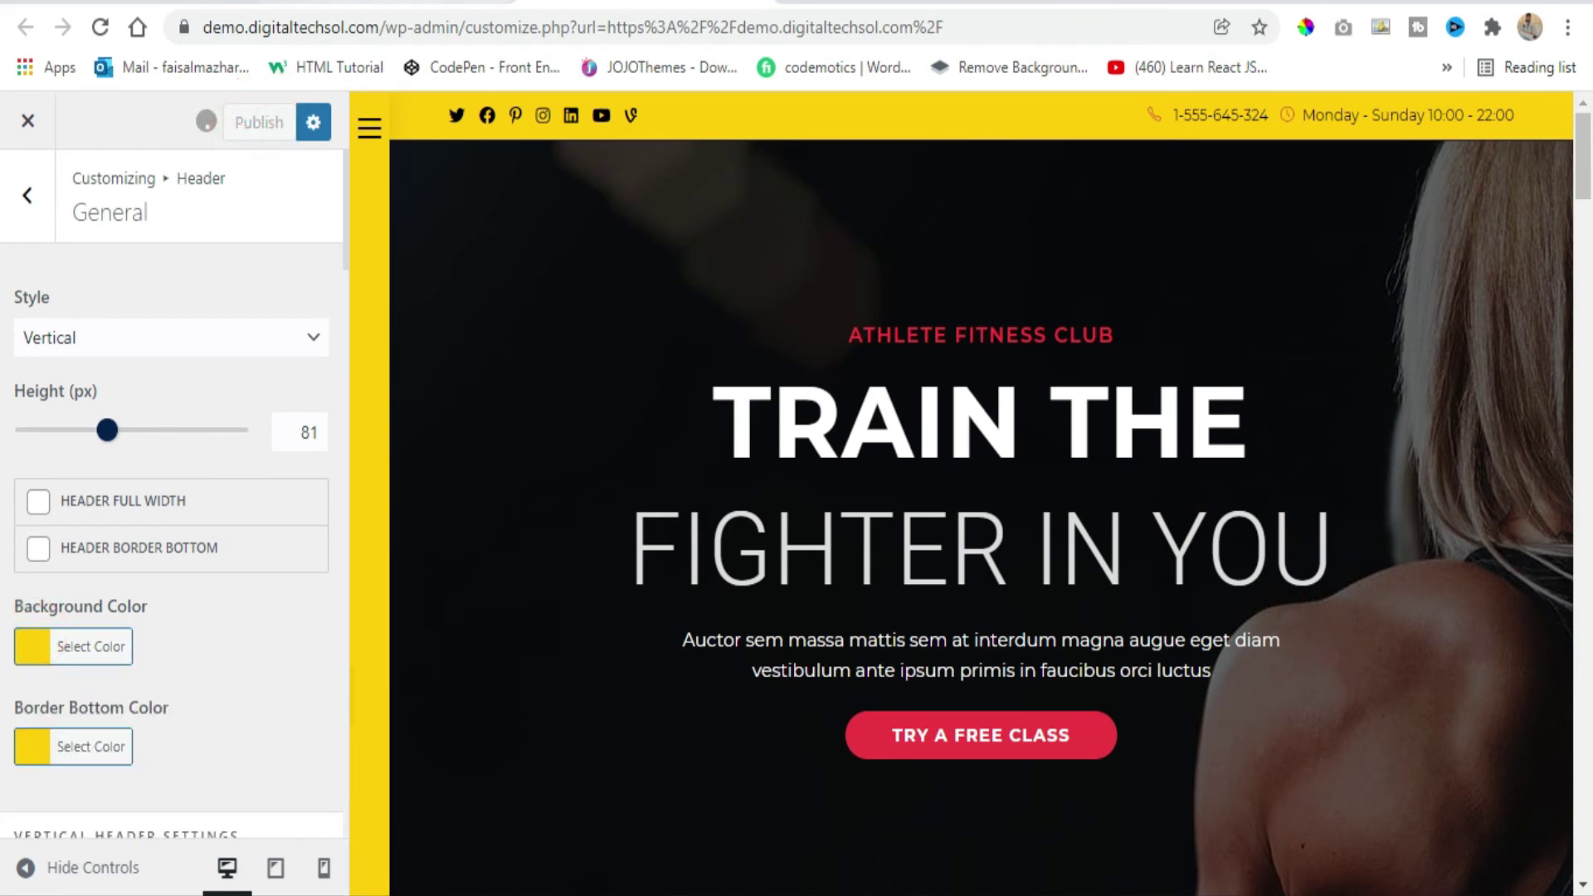
click(397, 2)
key(F5)
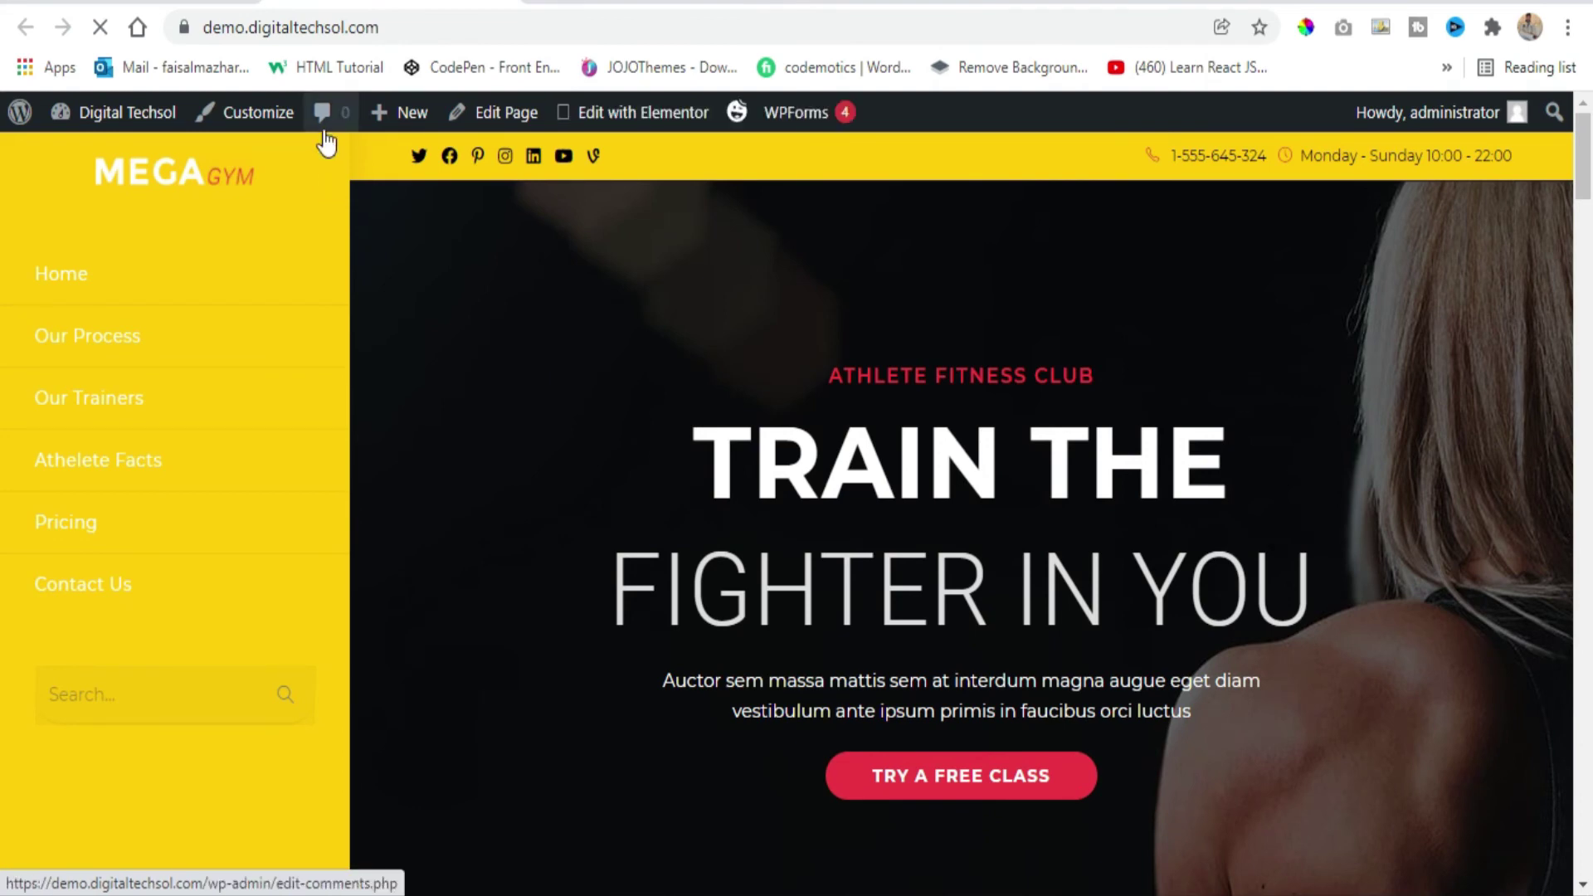
scroll(443, 327, down, 6)
scroll(448, 347, up, 6)
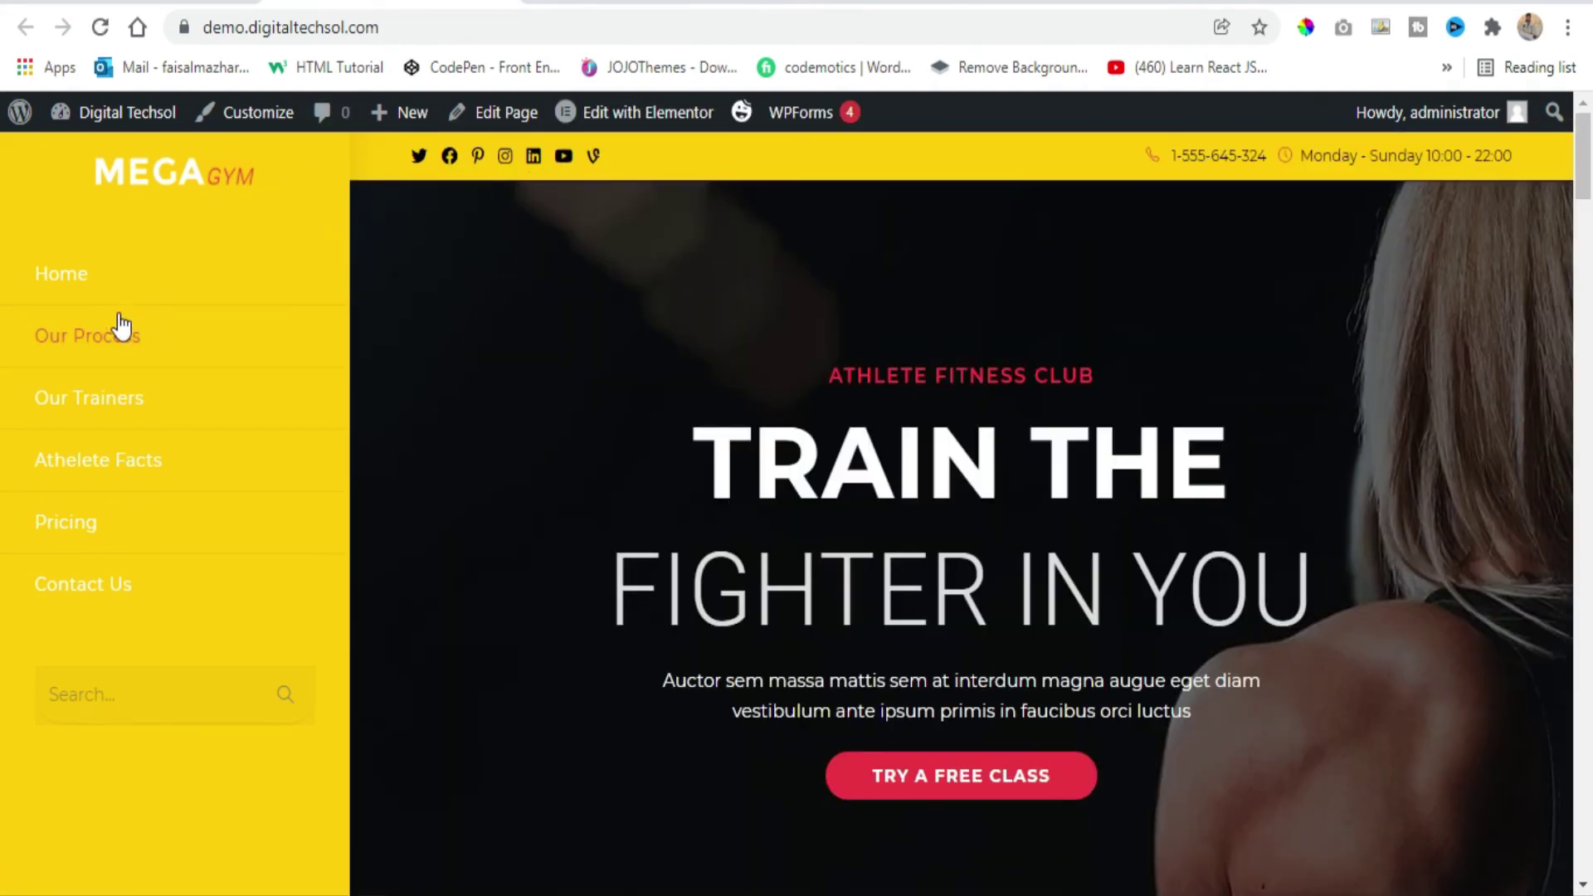
Test the vertical menu on the live site by following its links from Our Process through Contact Us.
click(106, 355)
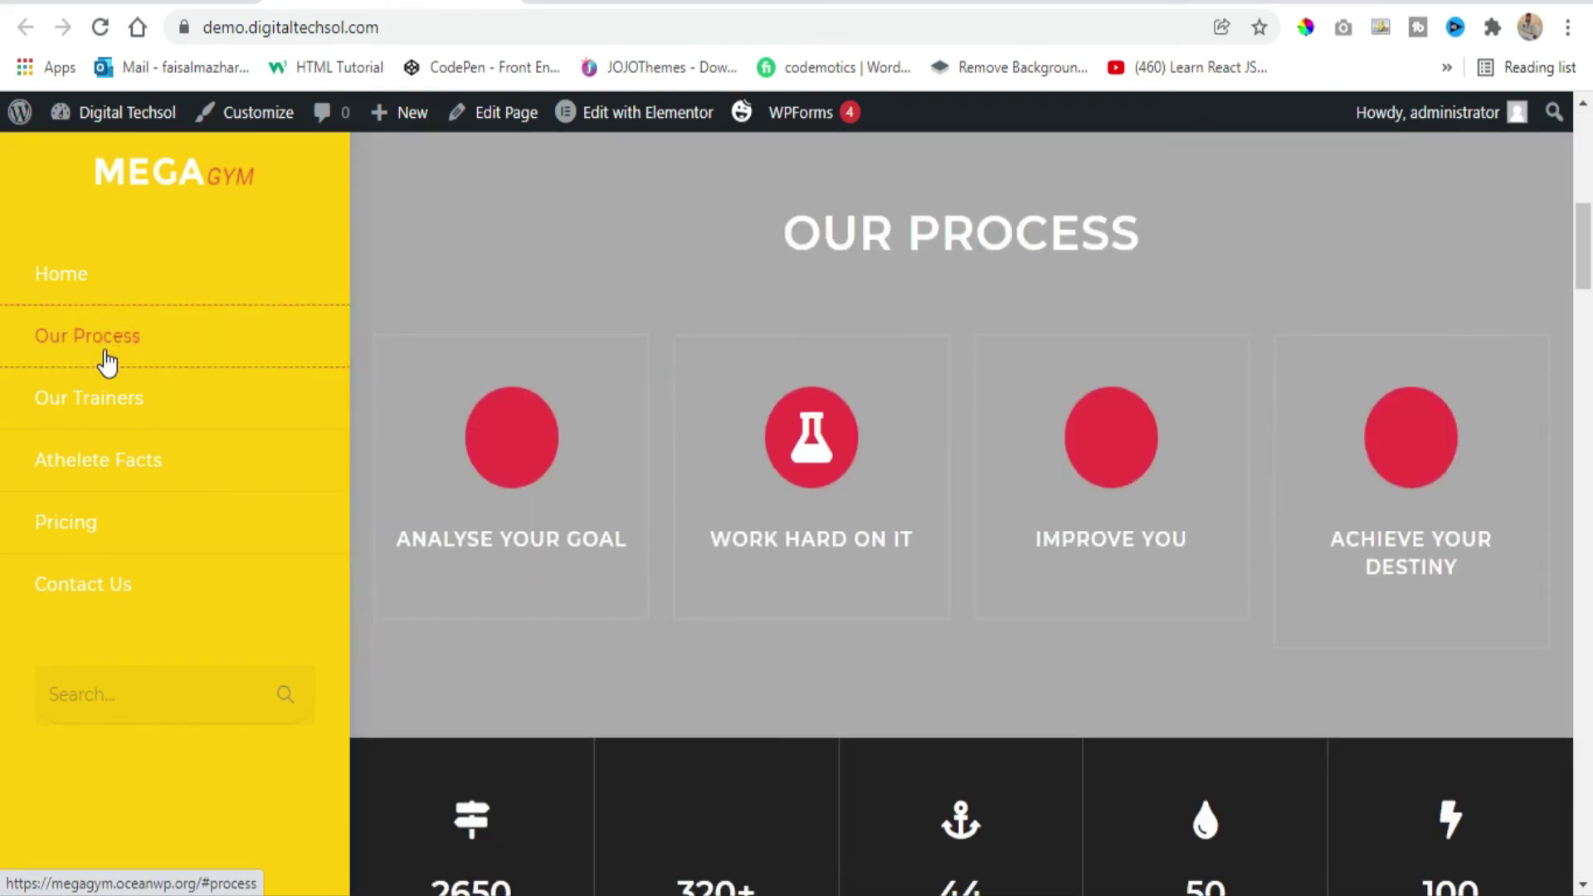
click(103, 414)
click(98, 466)
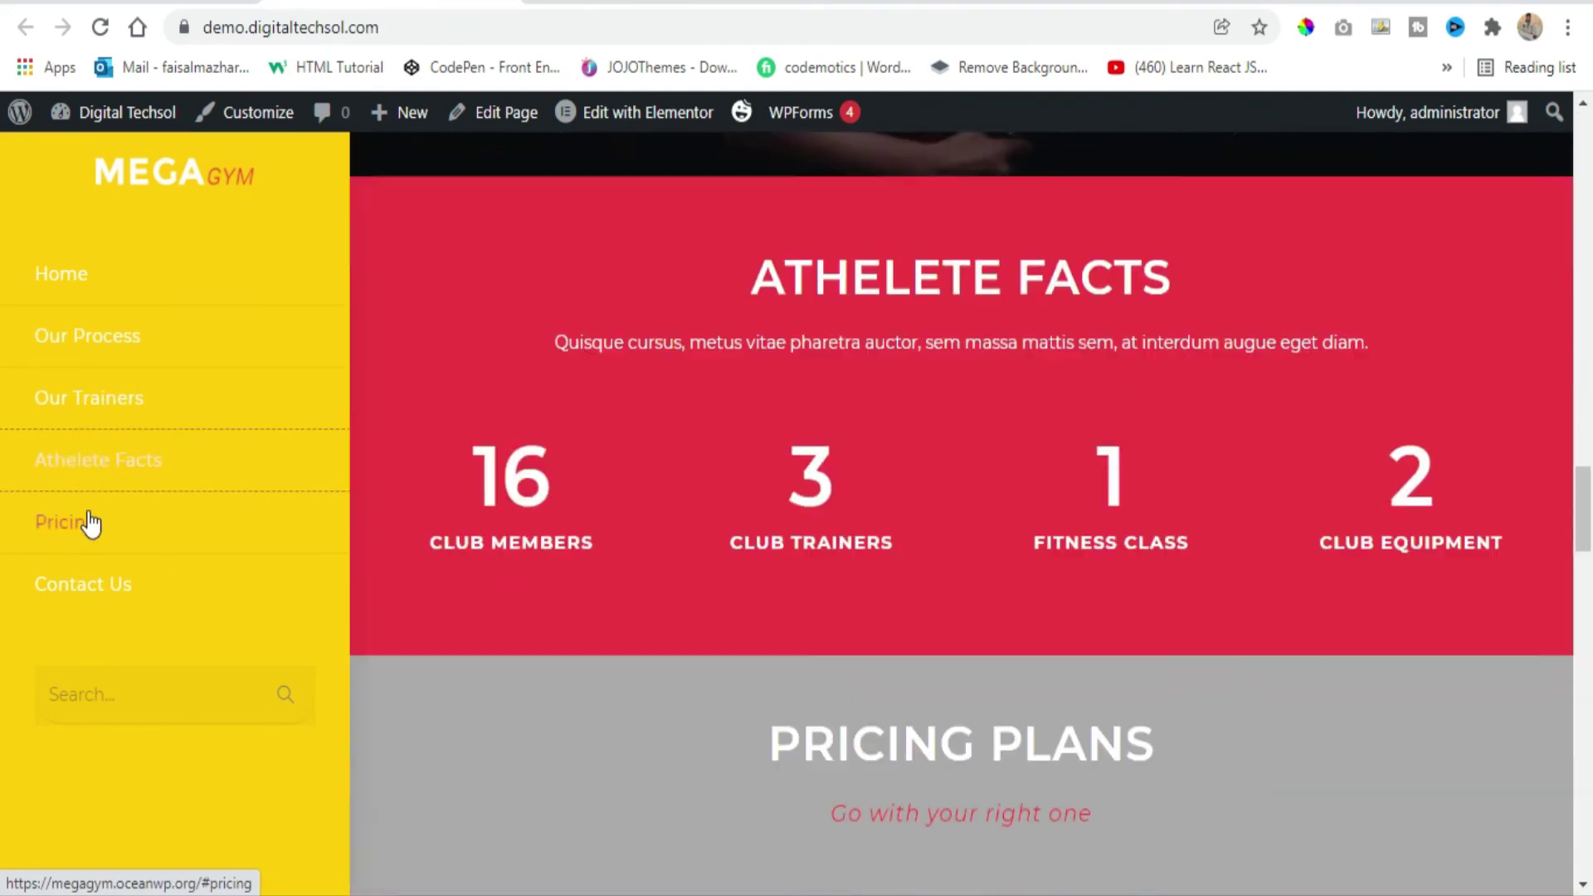
click(89, 524)
click(87, 586)
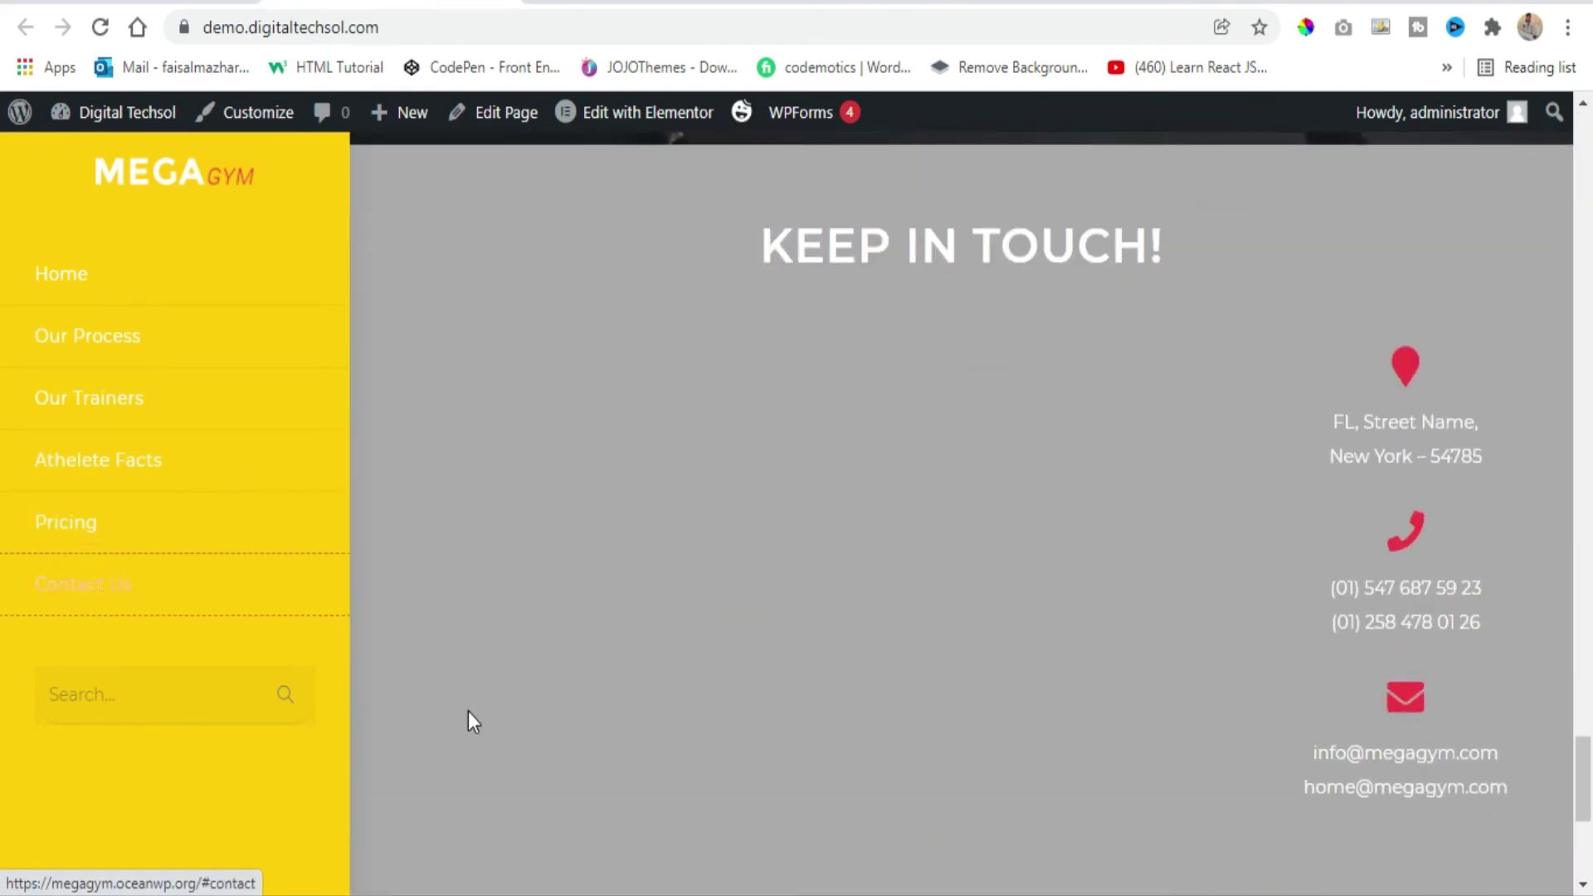
scroll(470, 711, up, 20)
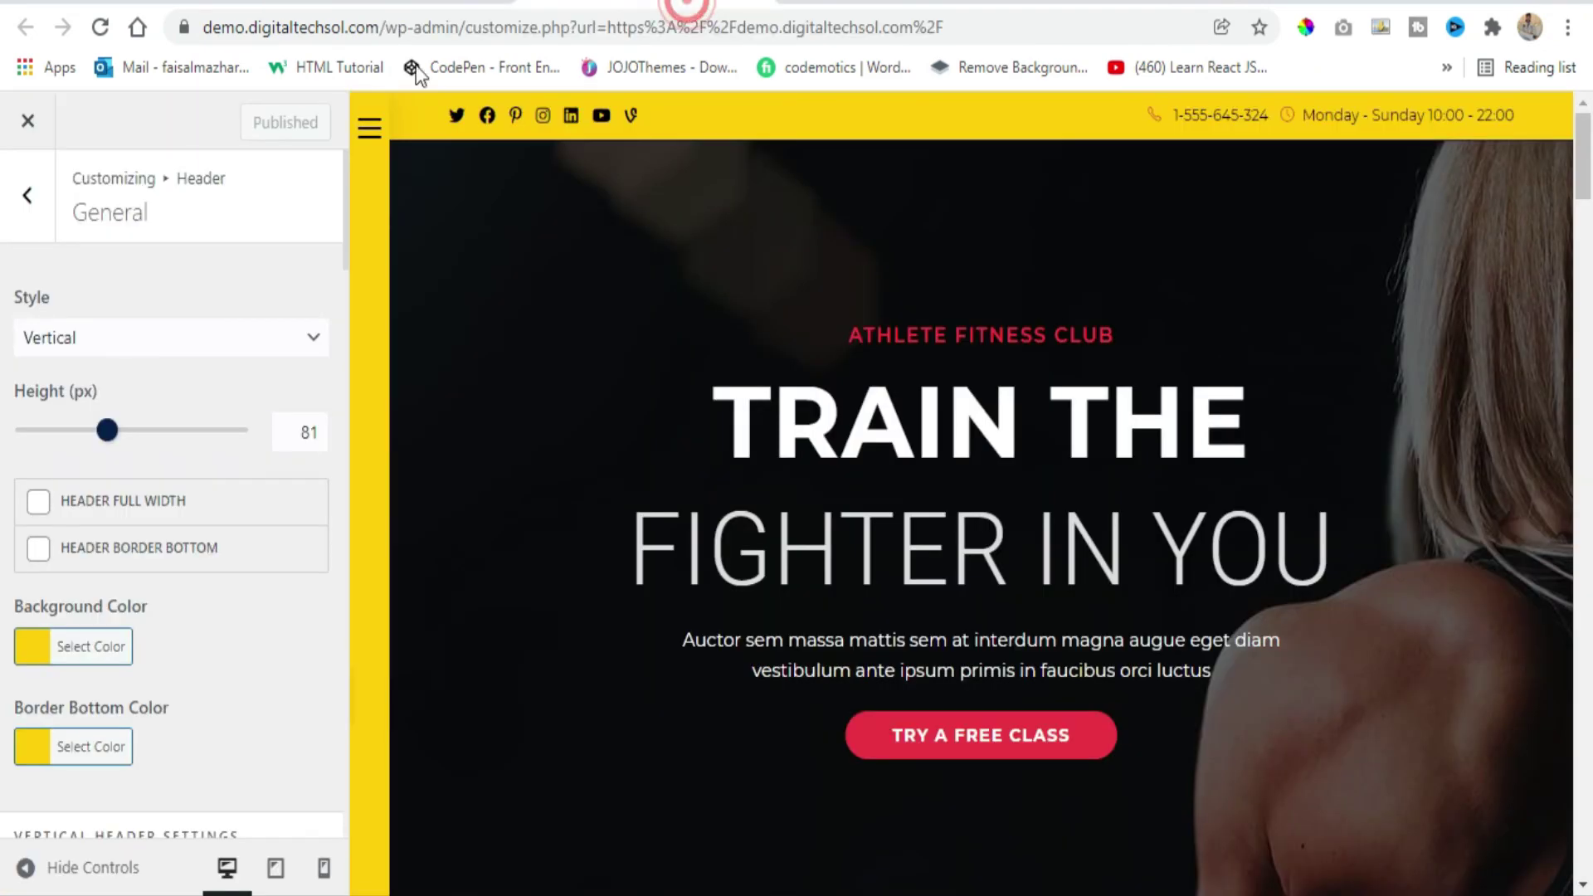
Enable Closed Header in the Vertical header settings and publish the change.
scroll(151, 372, down, 6)
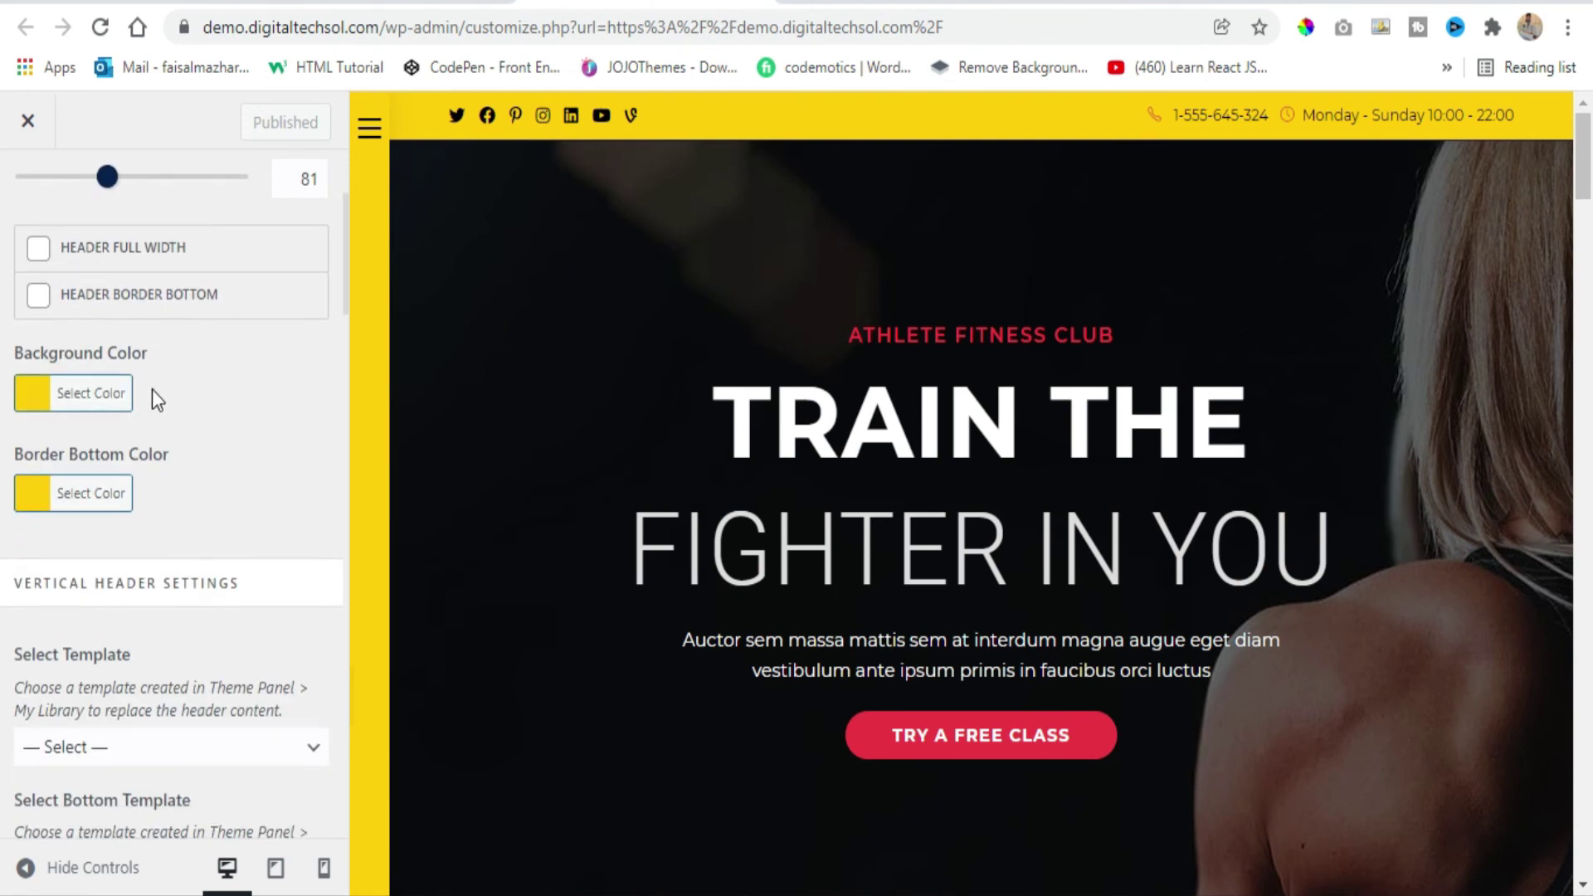
scroll(183, 415, down, 3)
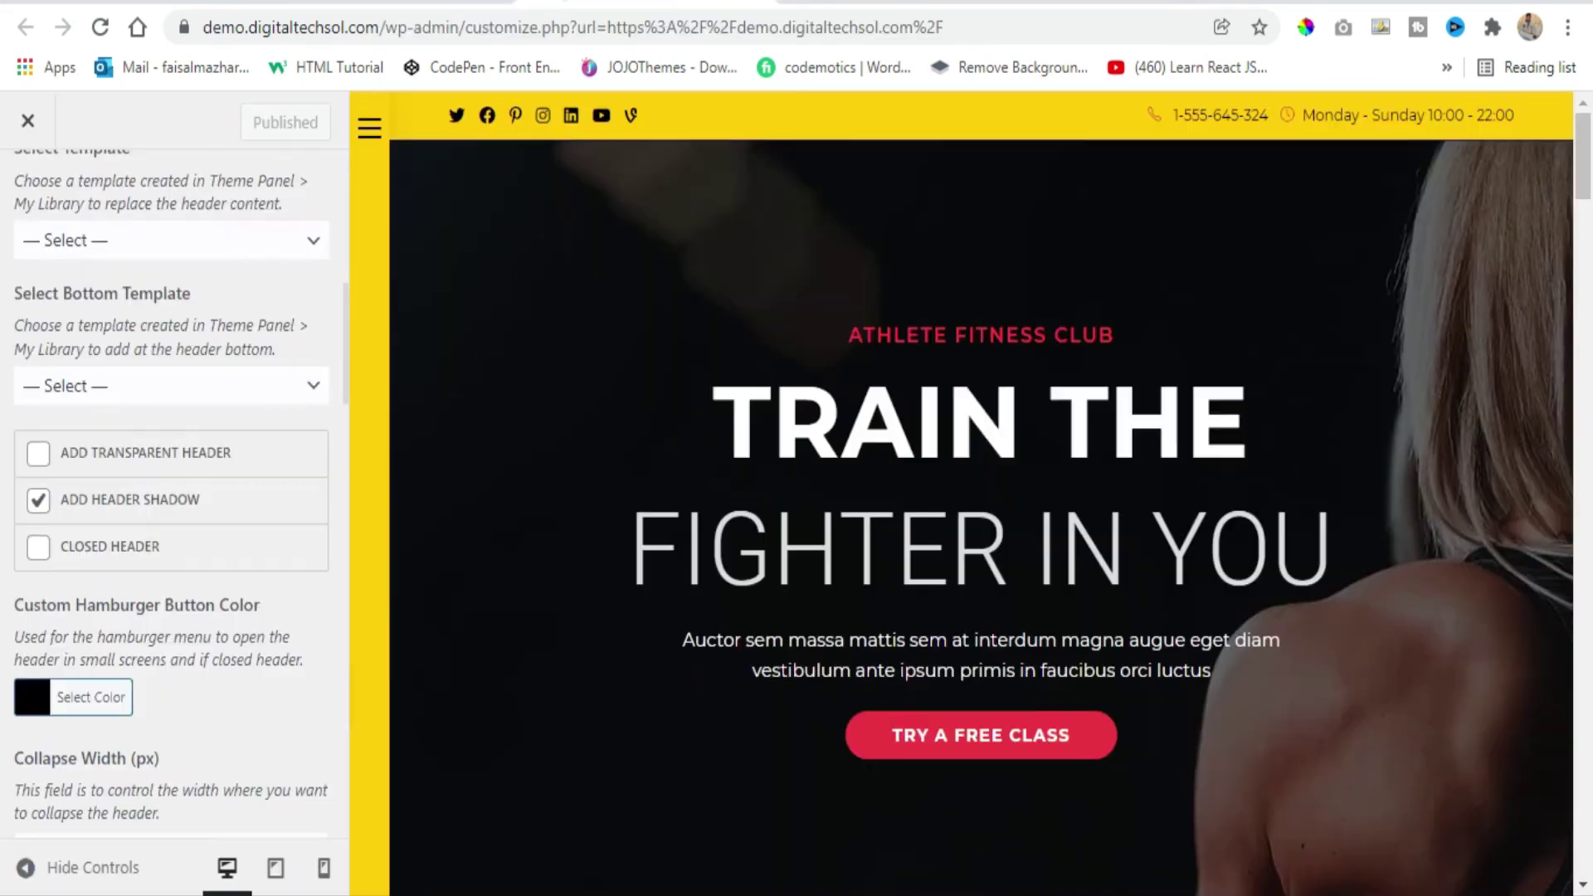
click(73, 549)
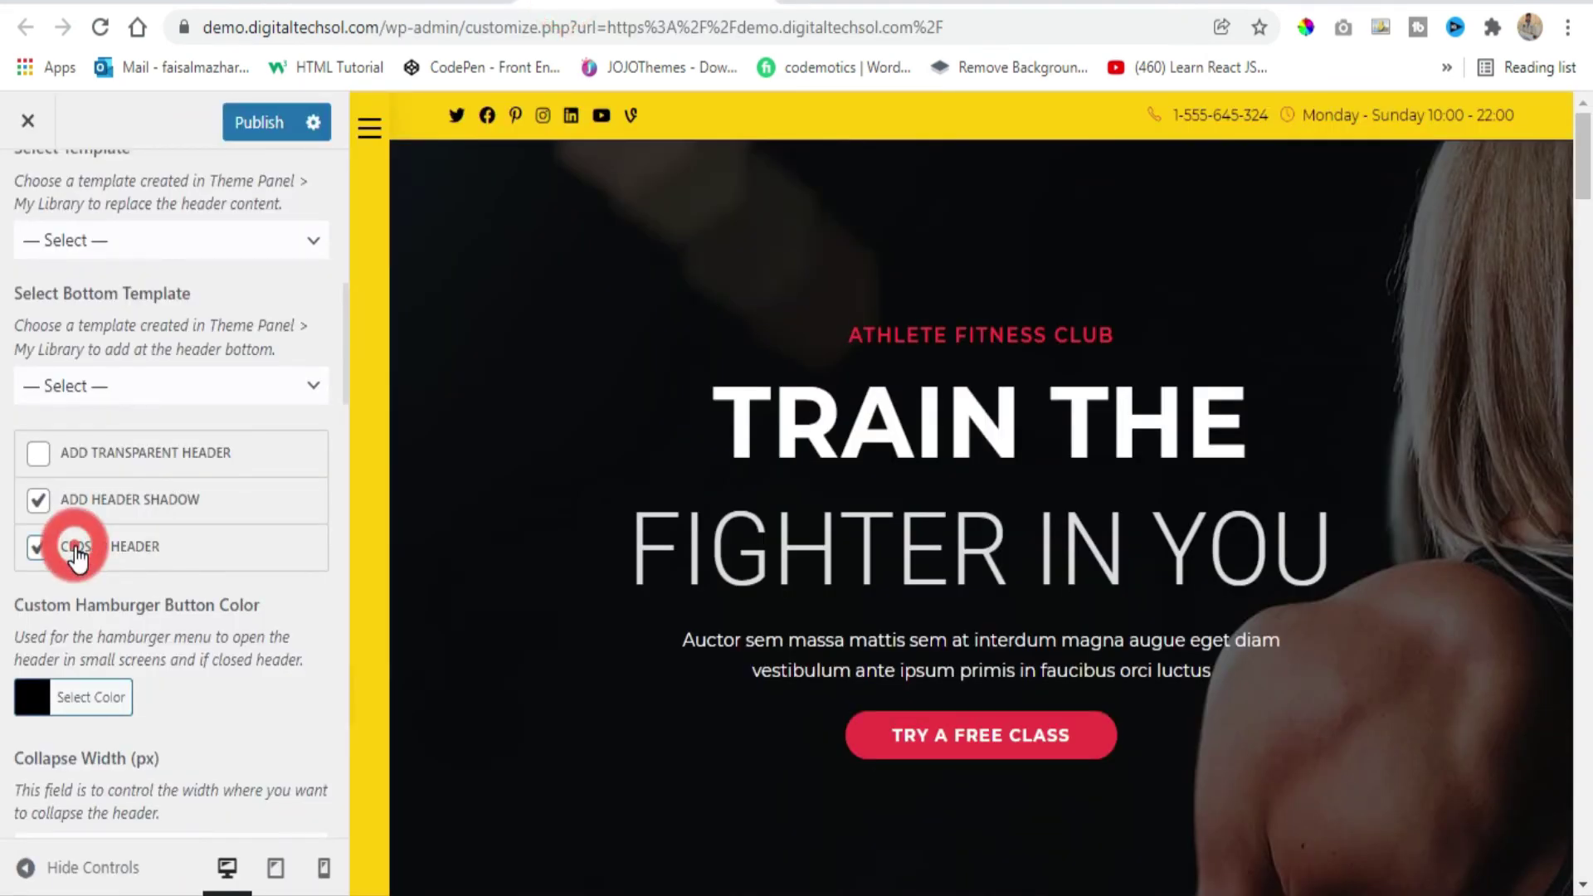
click(290, 141)
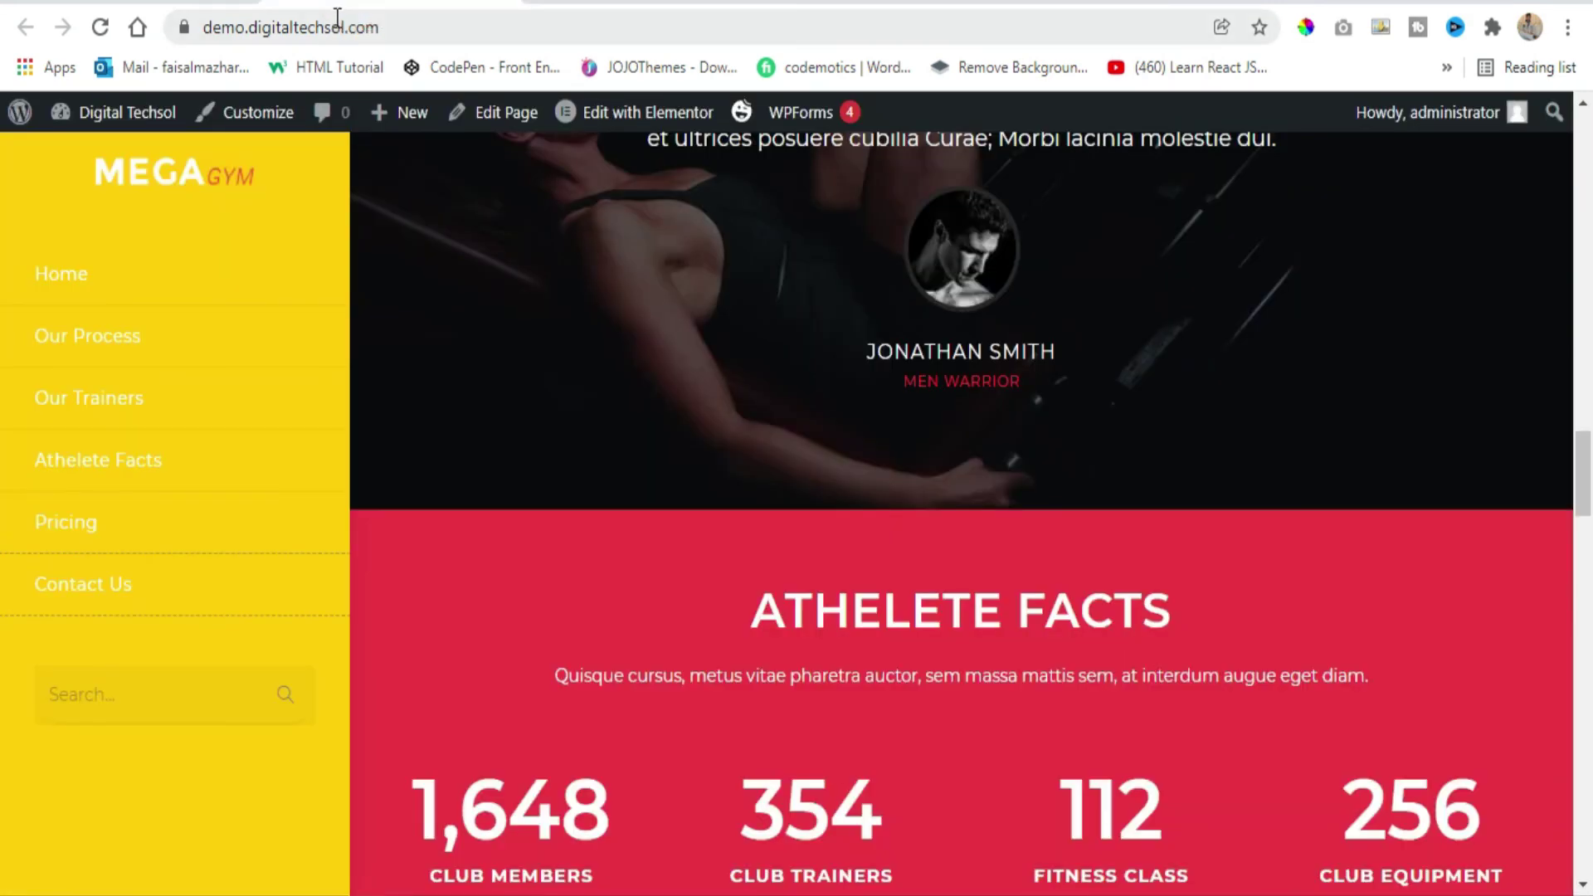
Reload the live site, expand the closed vertical header with its hamburger button, and collapse it again.
key(F5)
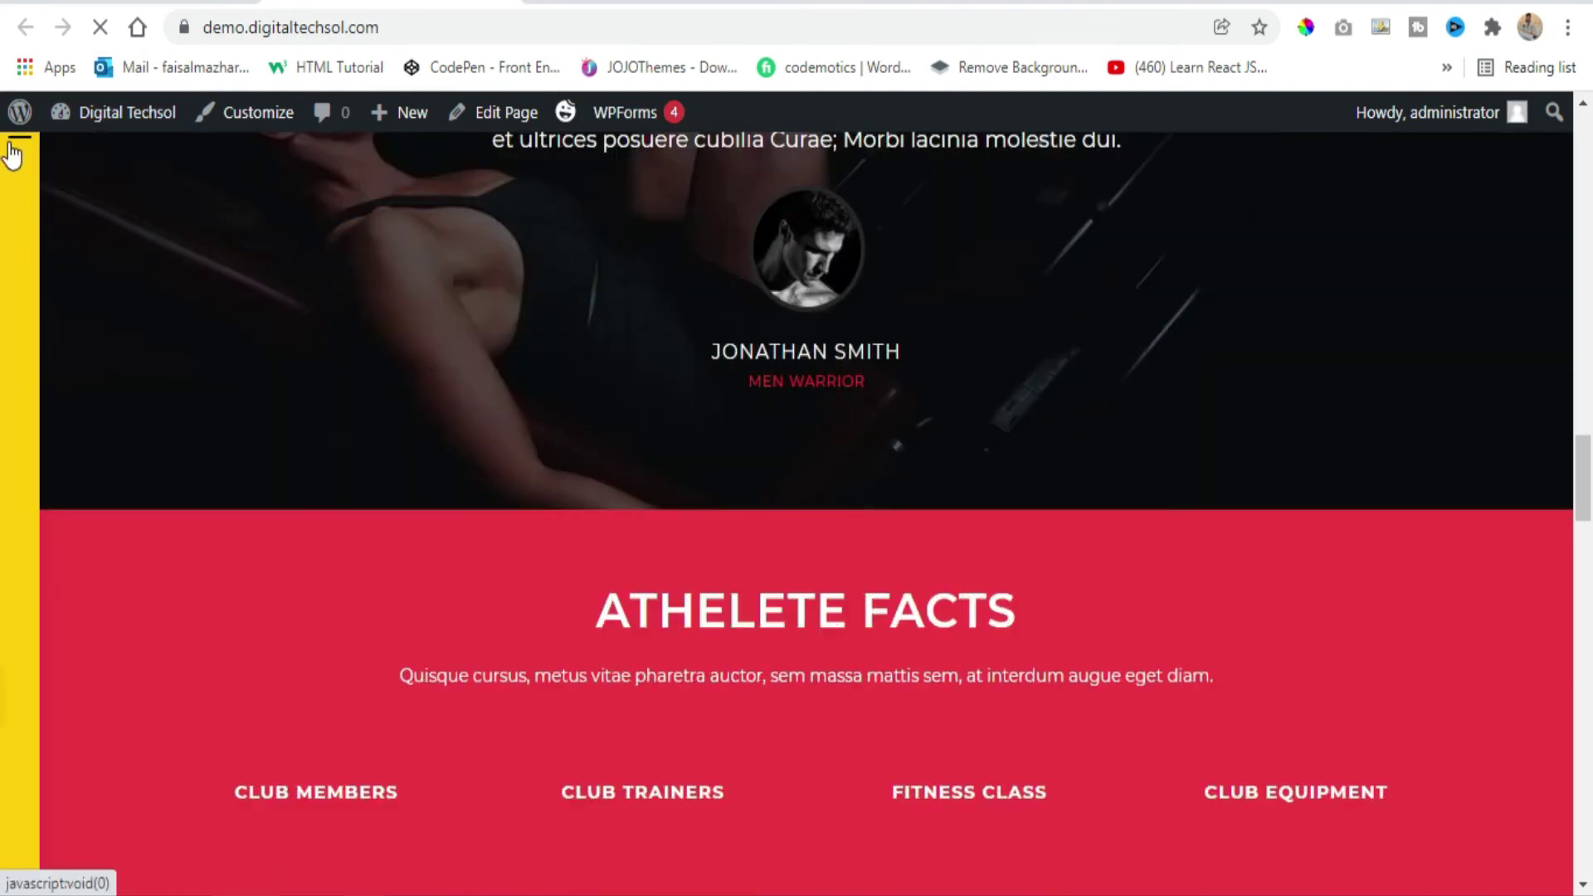
mouse_move(20, 112)
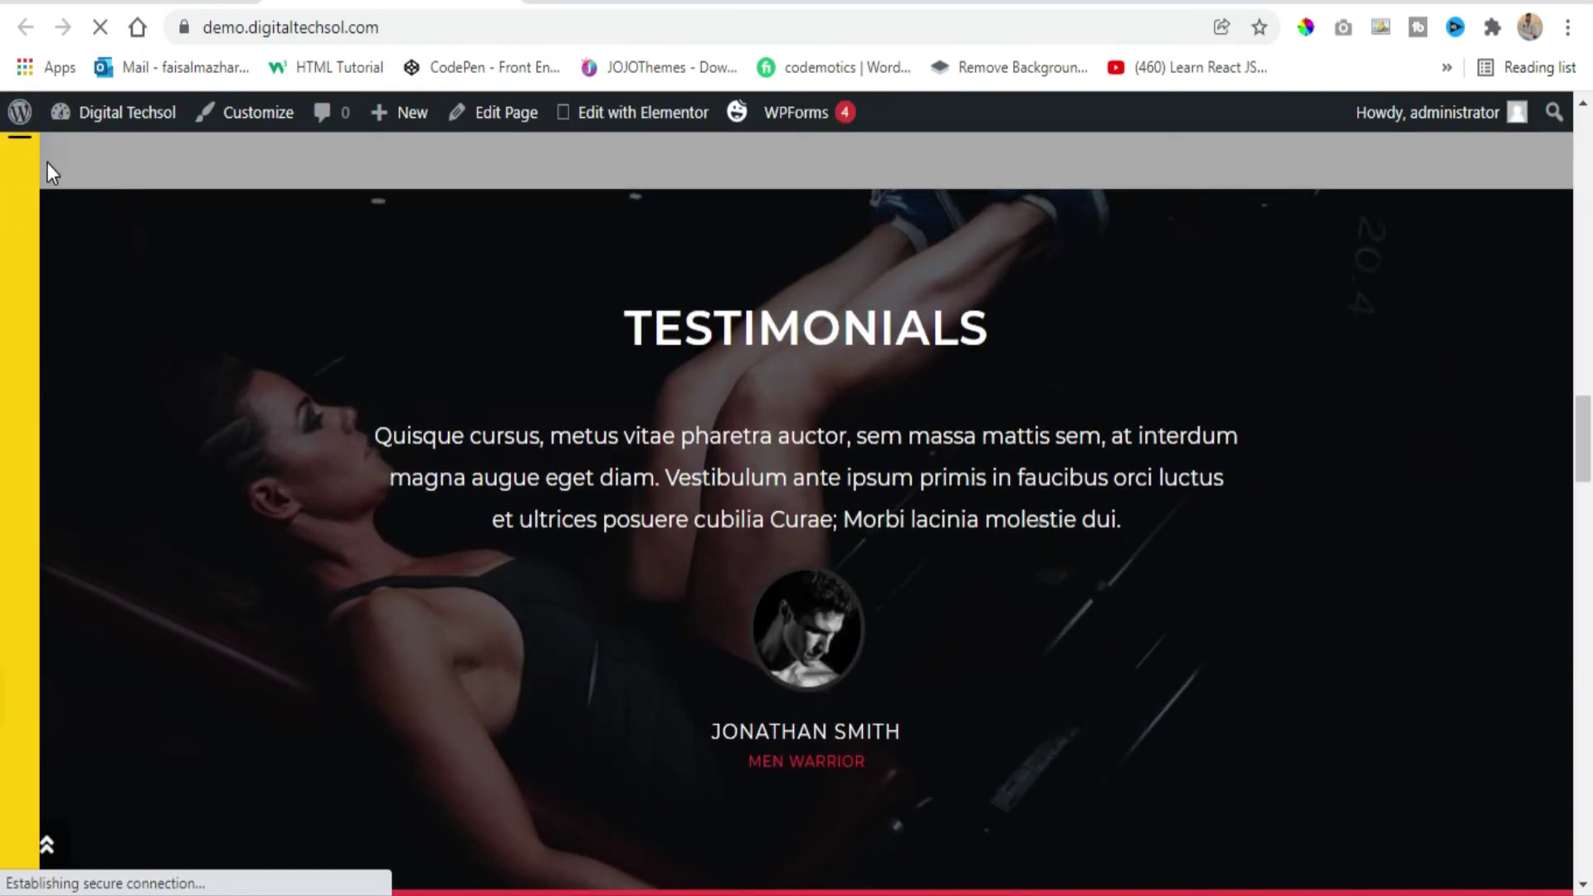
click(25, 140)
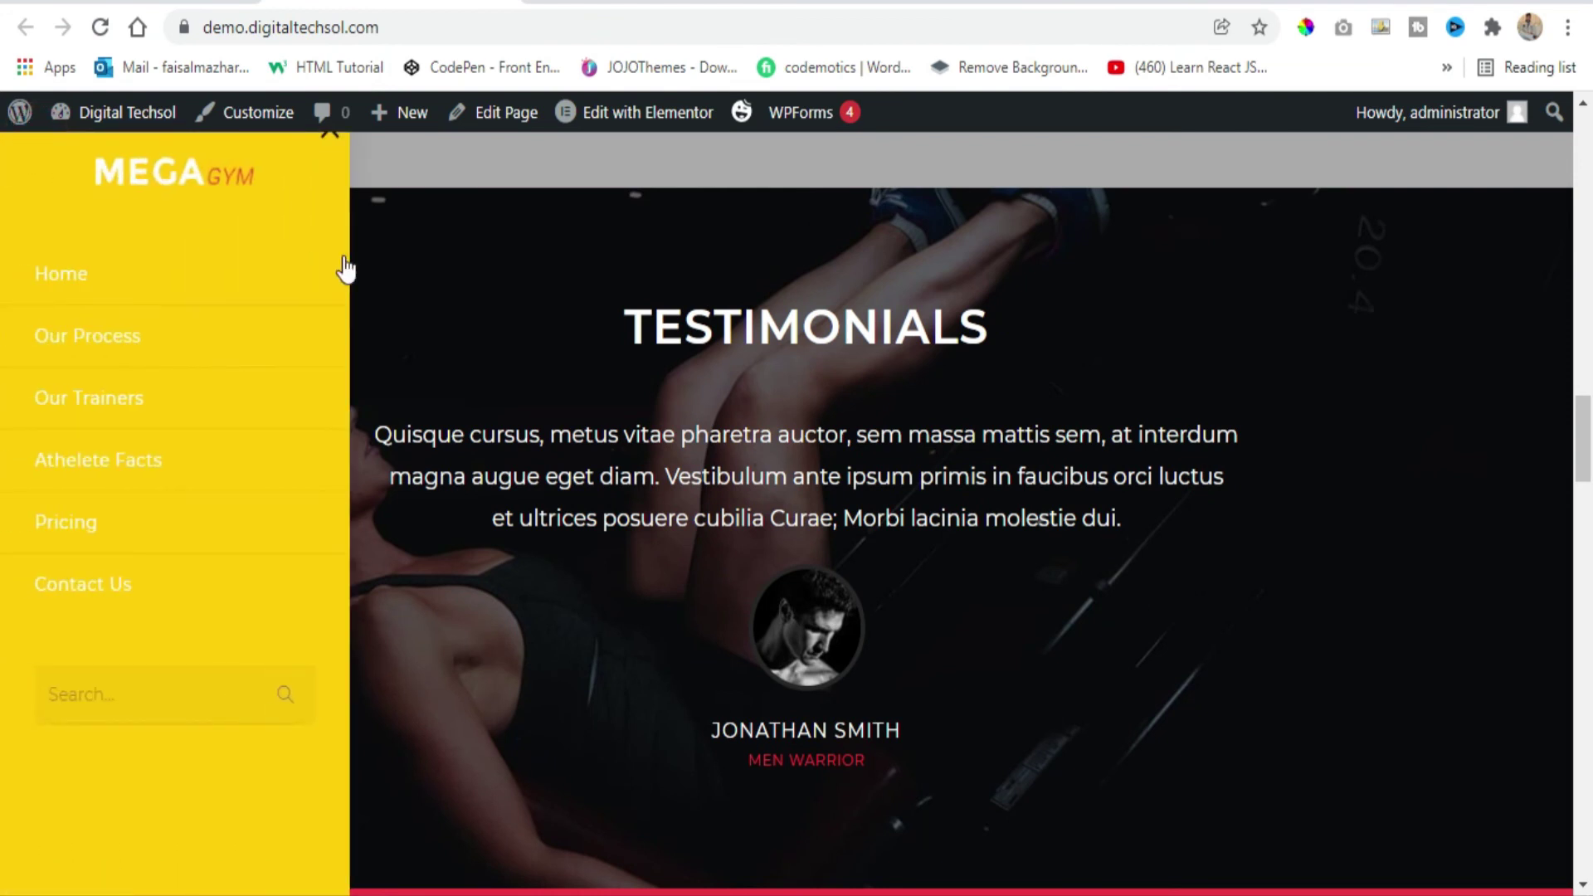
click(325, 139)
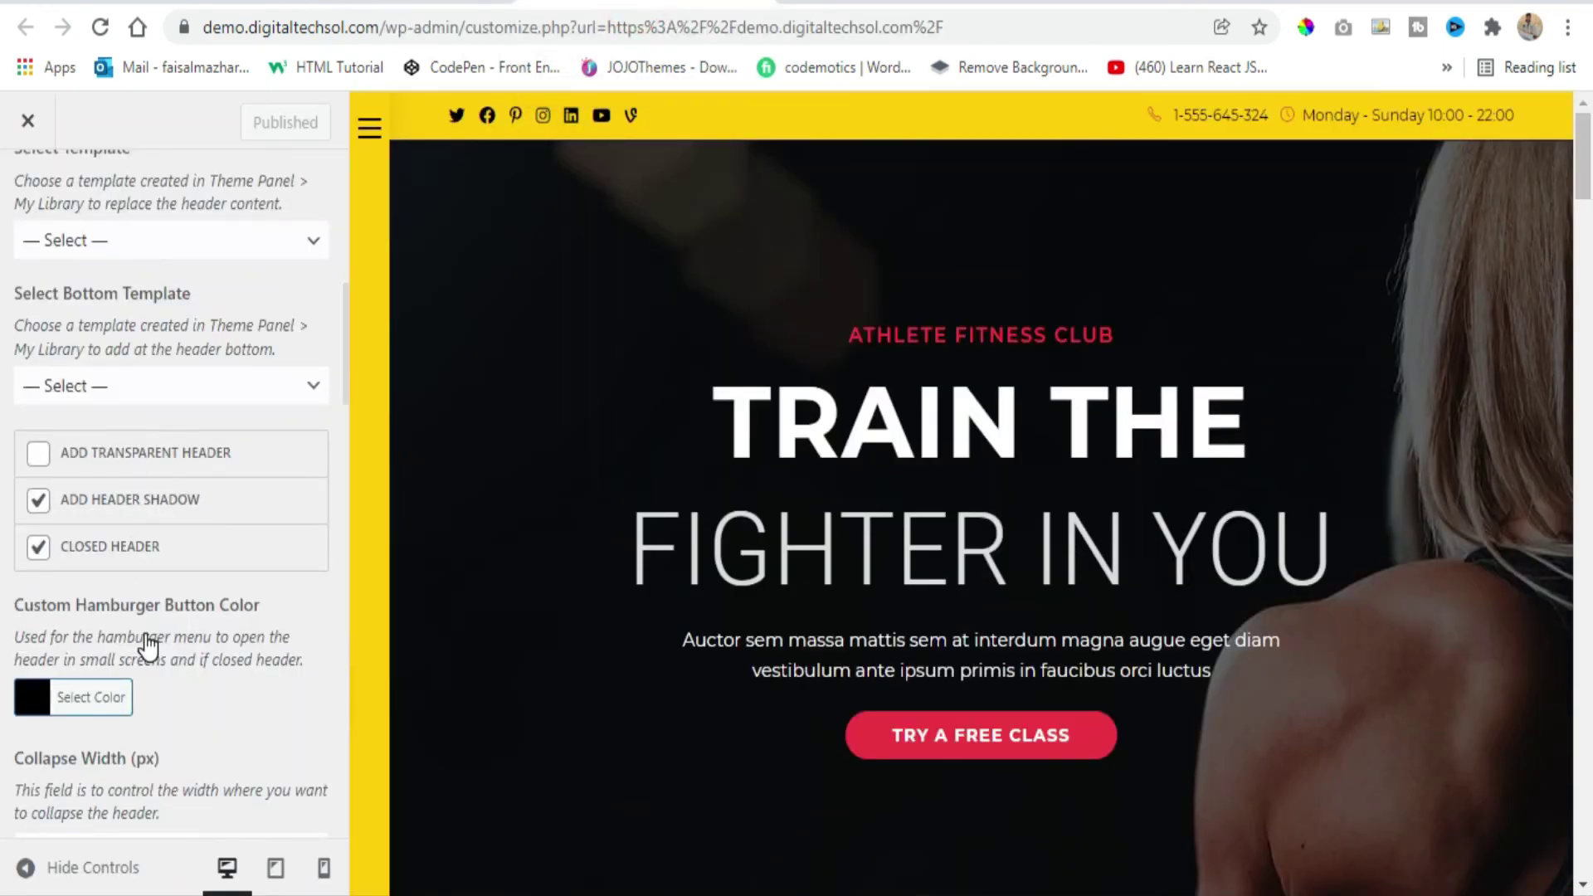
Enable Add Transparent Header for the Vertical header and publish the change.
click(38, 457)
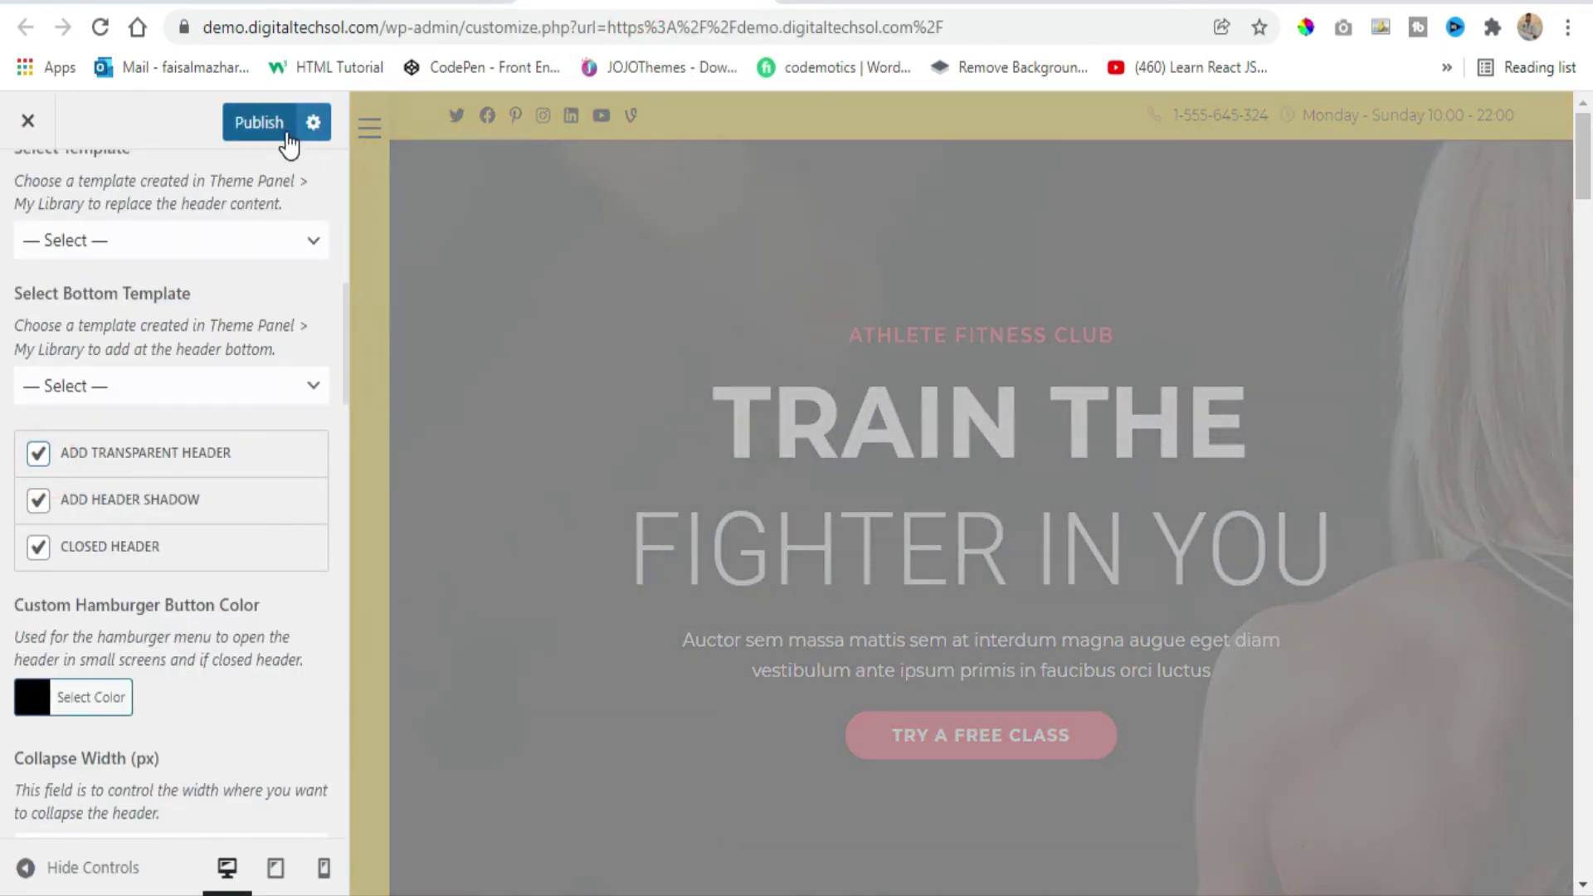
click(280, 126)
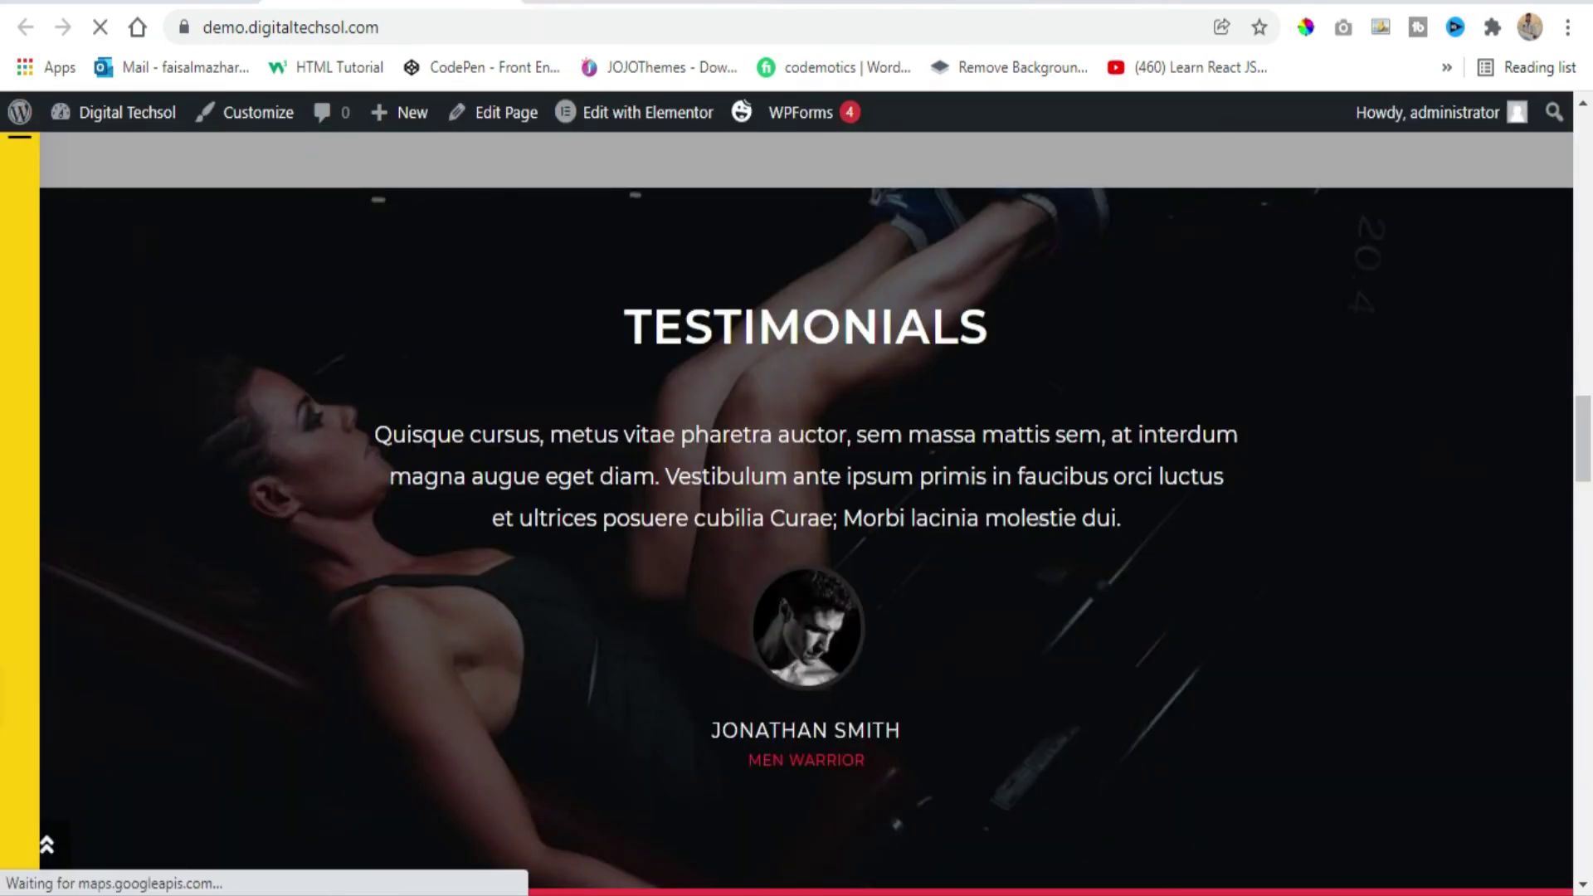
Check the transparent vertical header on the live site by expanding its menu and following the Our Trainers and Athelete Facts links.
scroll(125, 446, up, 12)
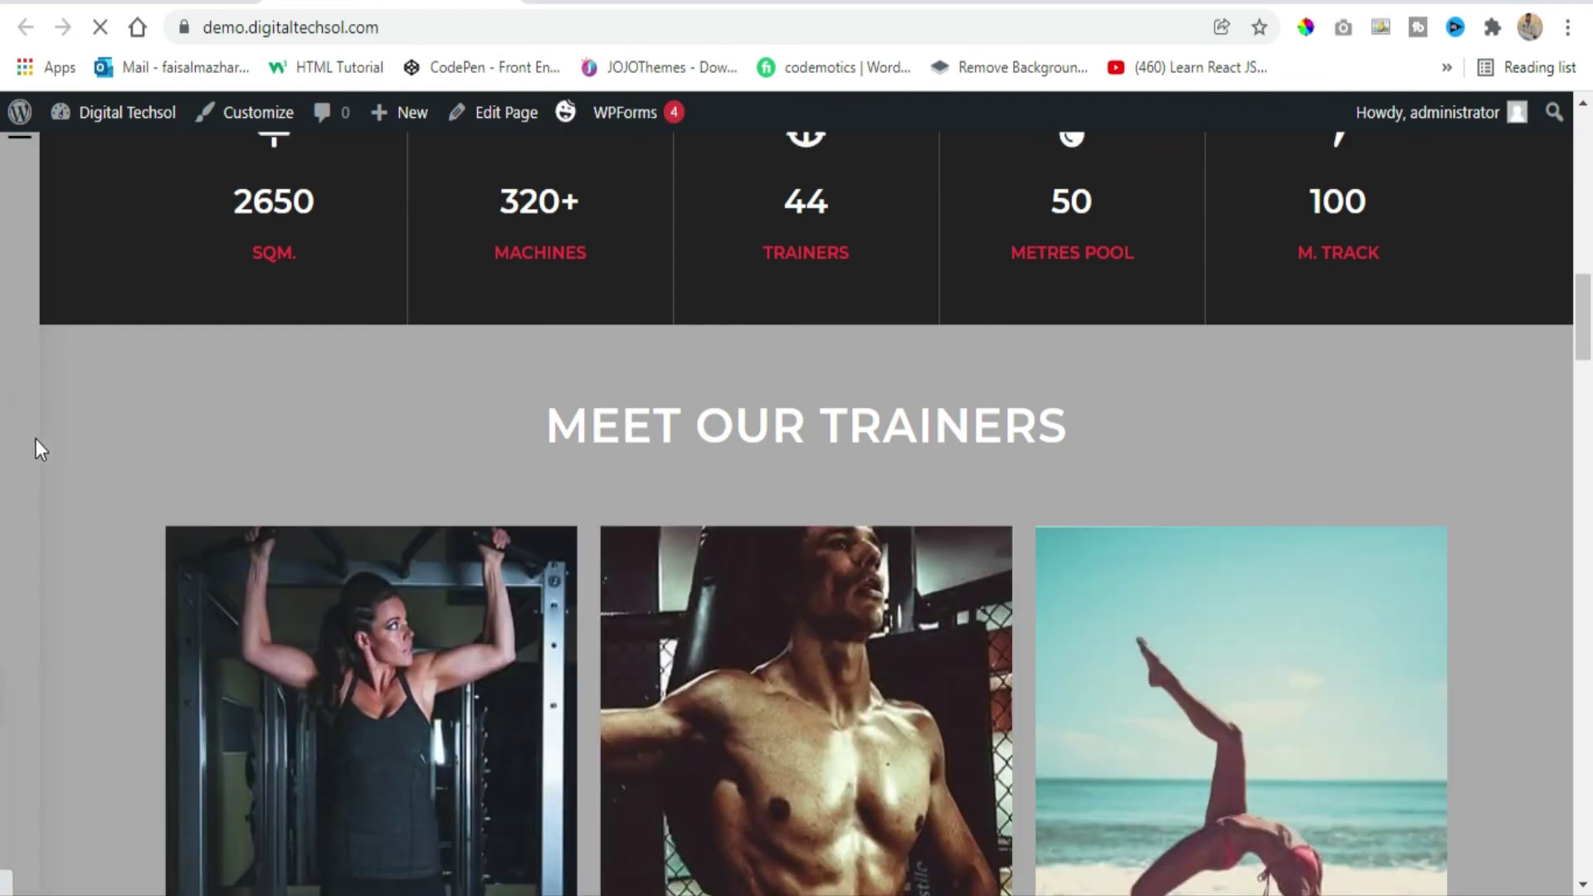
click(17, 149)
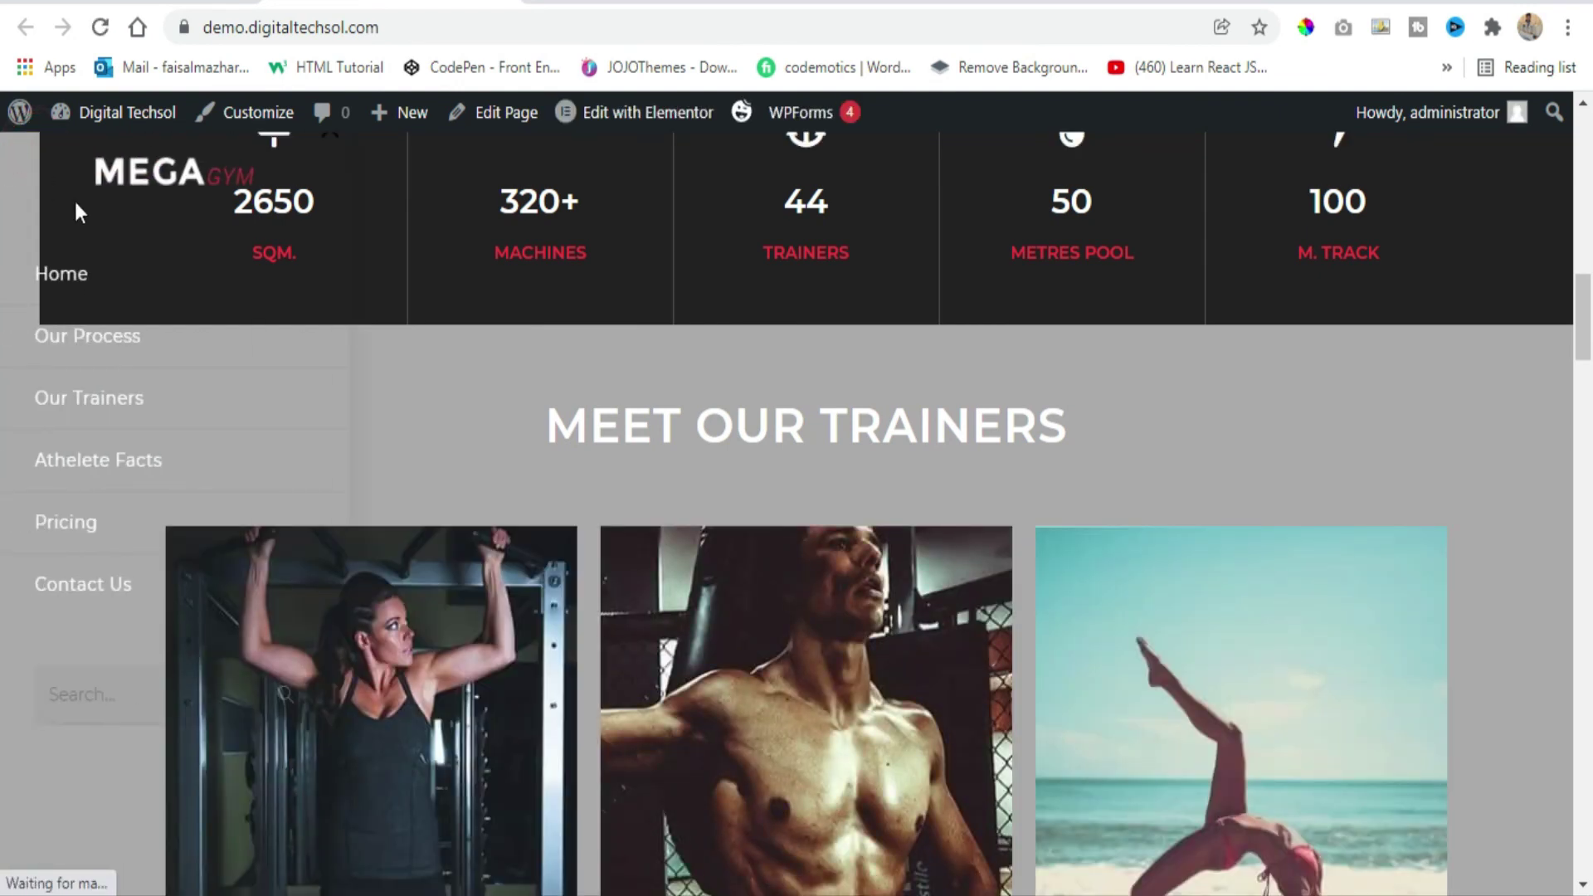
scroll(53, 673, down, 1)
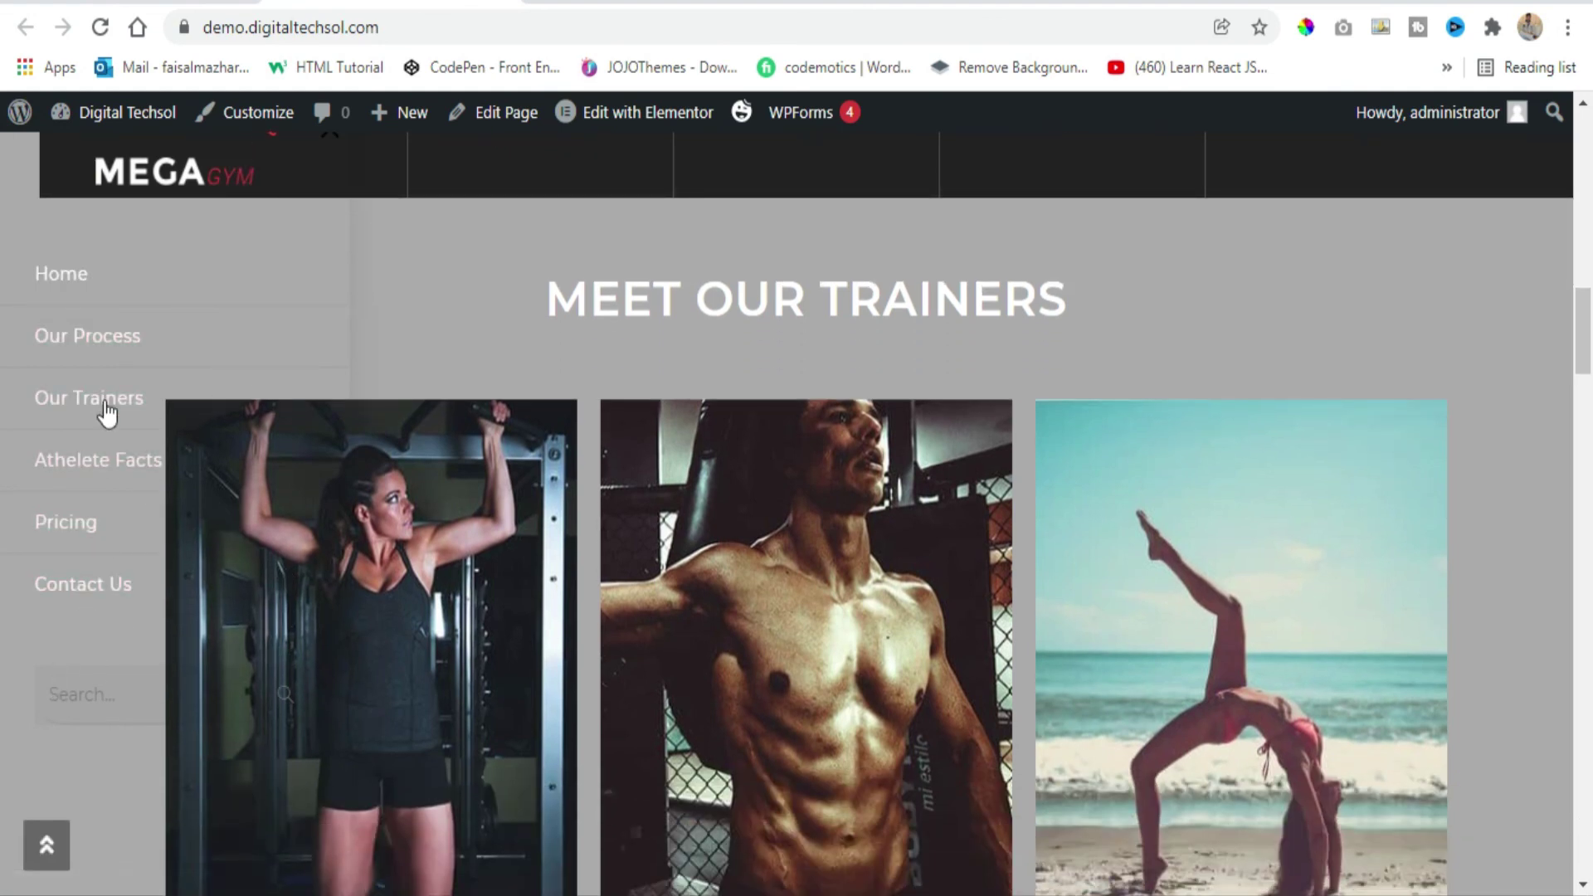
click(112, 411)
scroll(115, 423, down, 1)
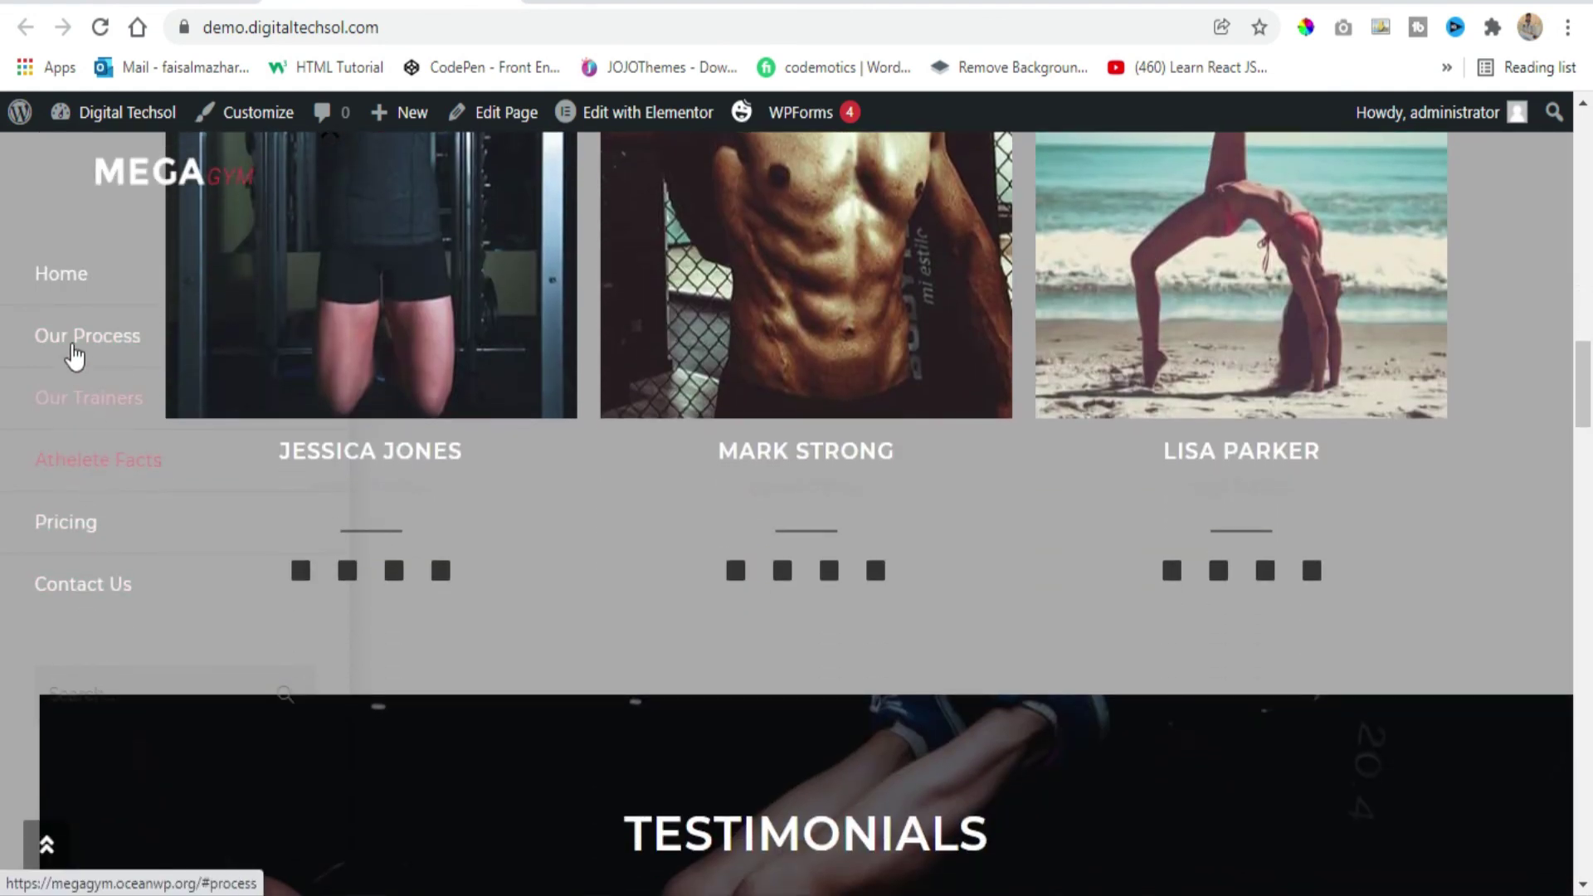
scroll(100, 399, up, 2)
click(143, 474)
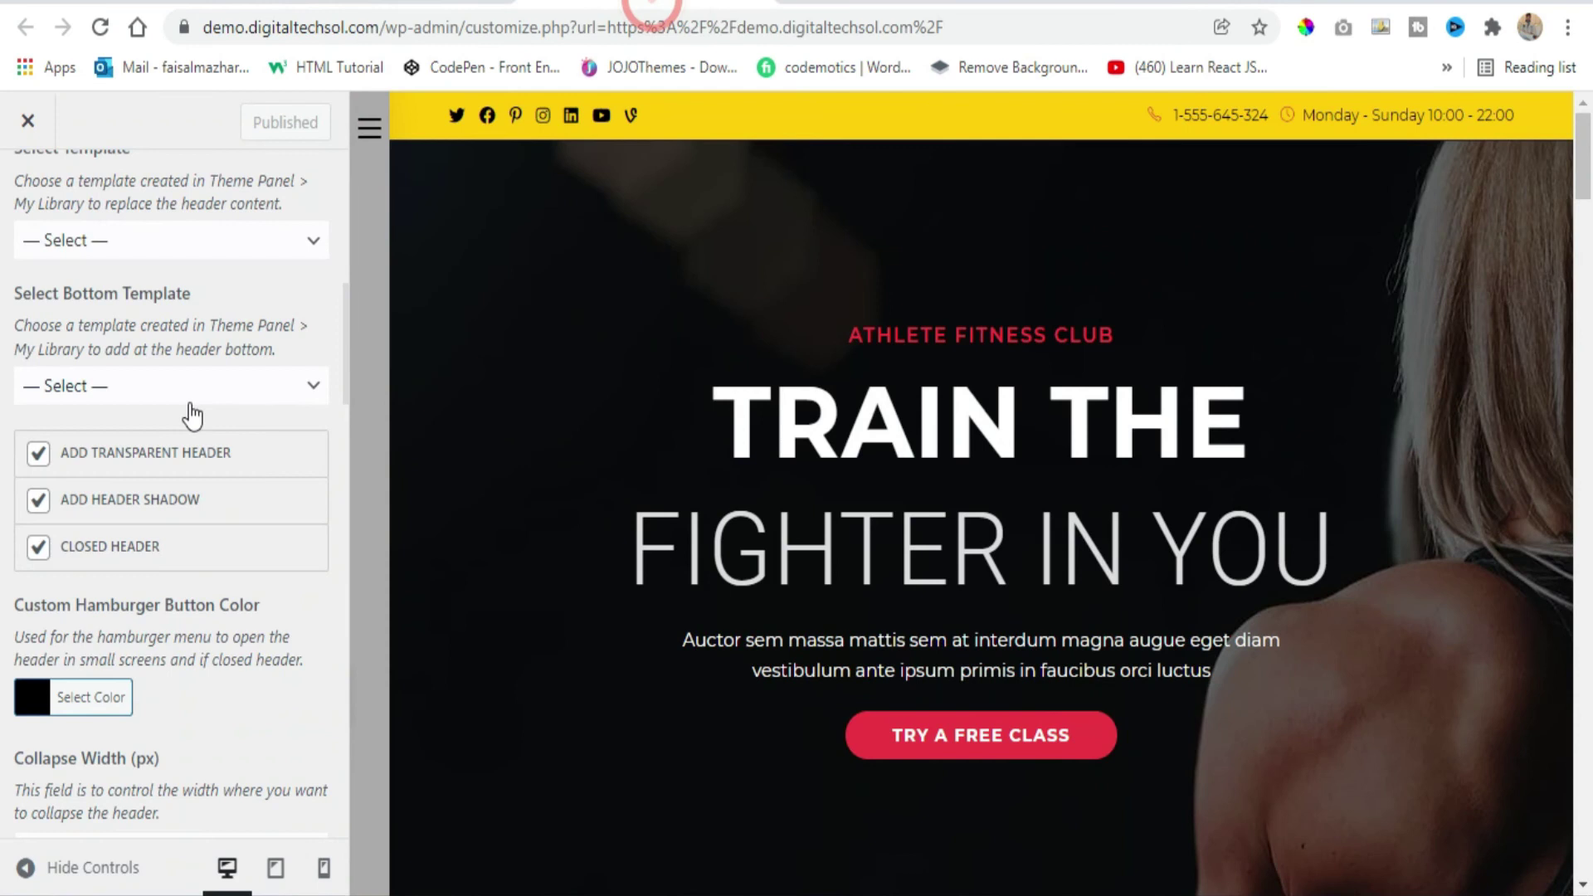
Change the header style from Vertical to Custom Header, and leave that style selected.
scroll(93, 419, up, 5)
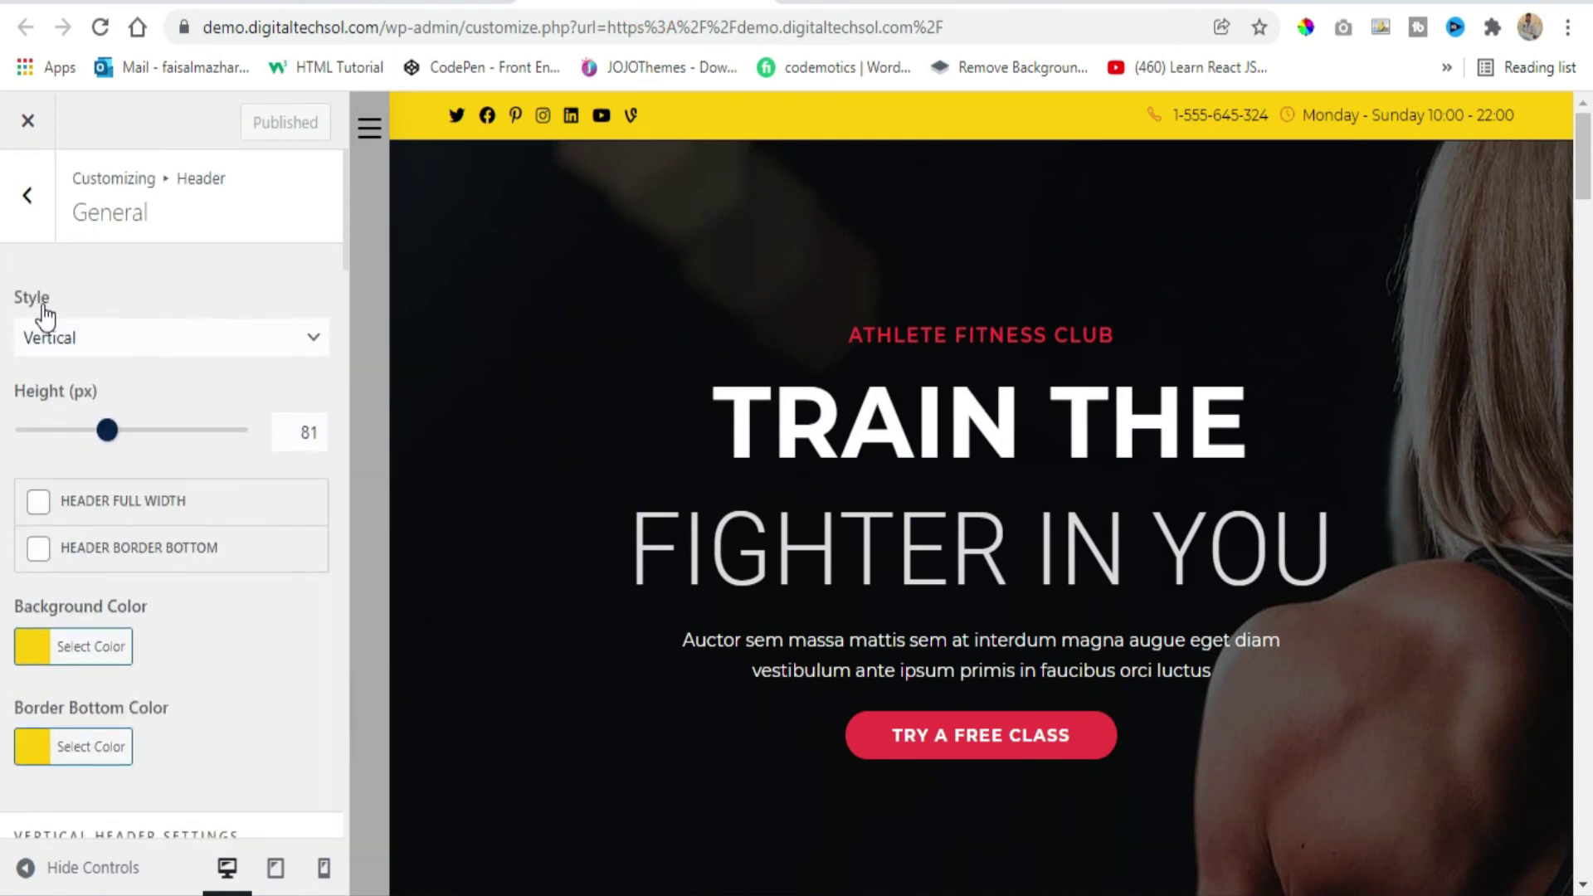
click(115, 343)
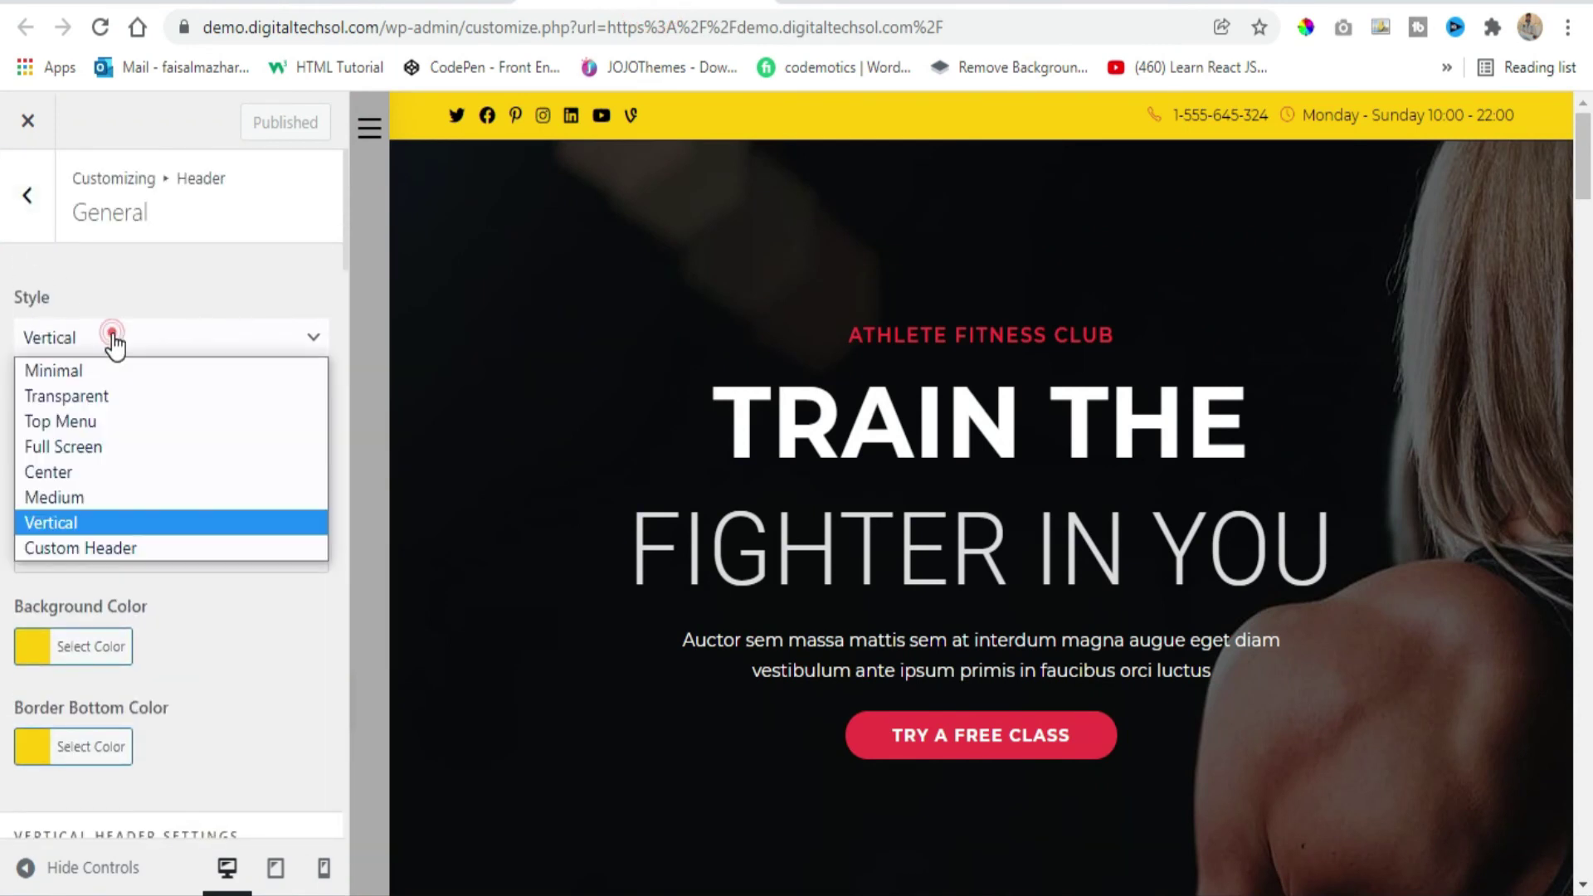
click(93, 547)
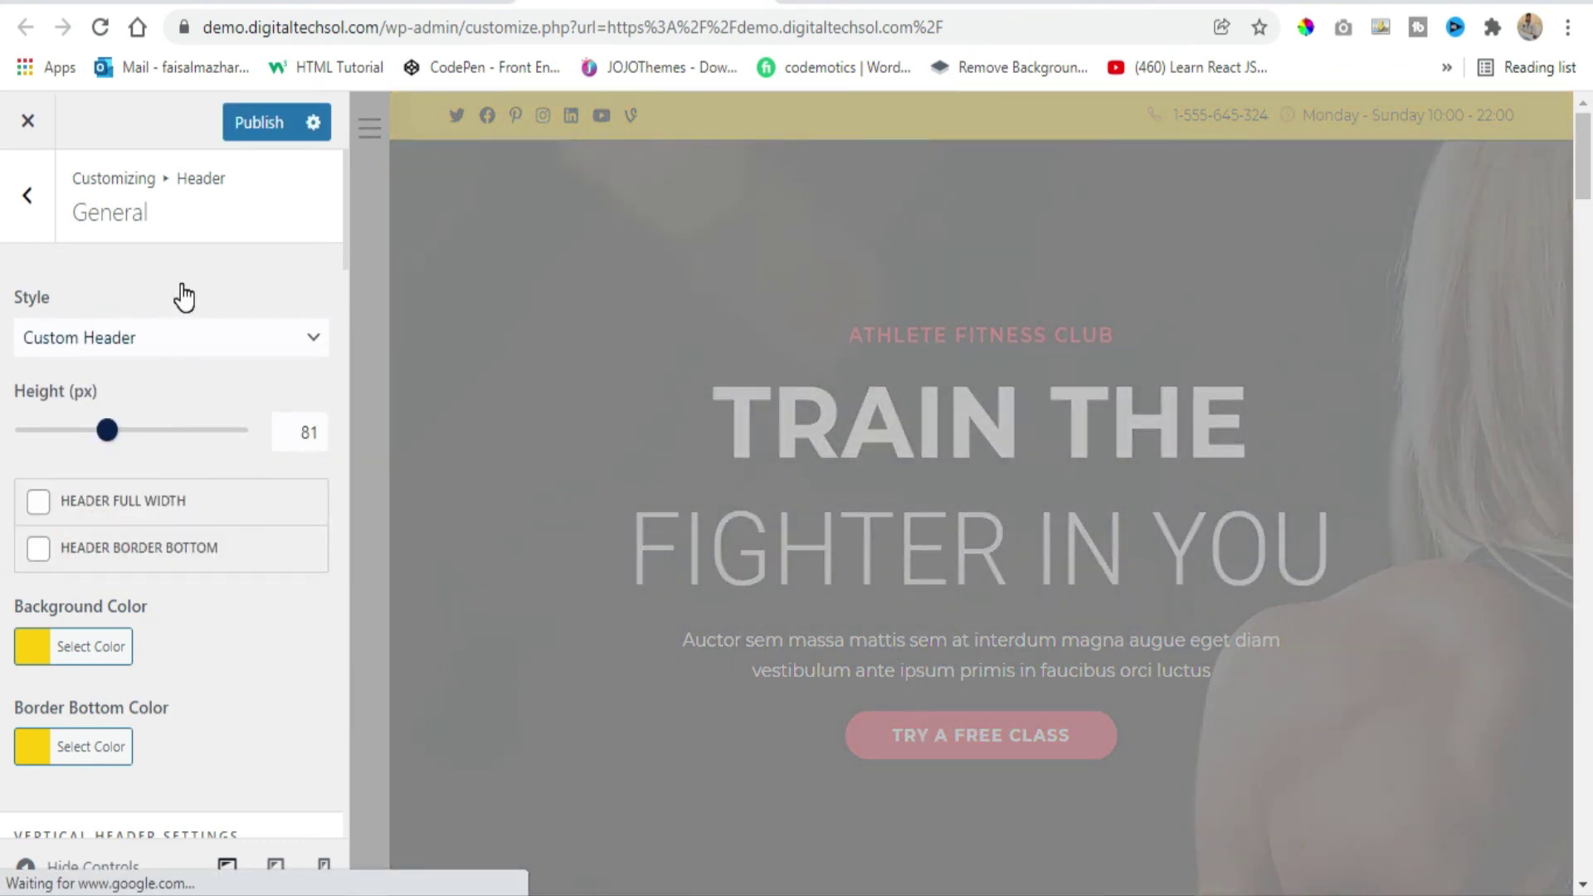
click(196, 335)
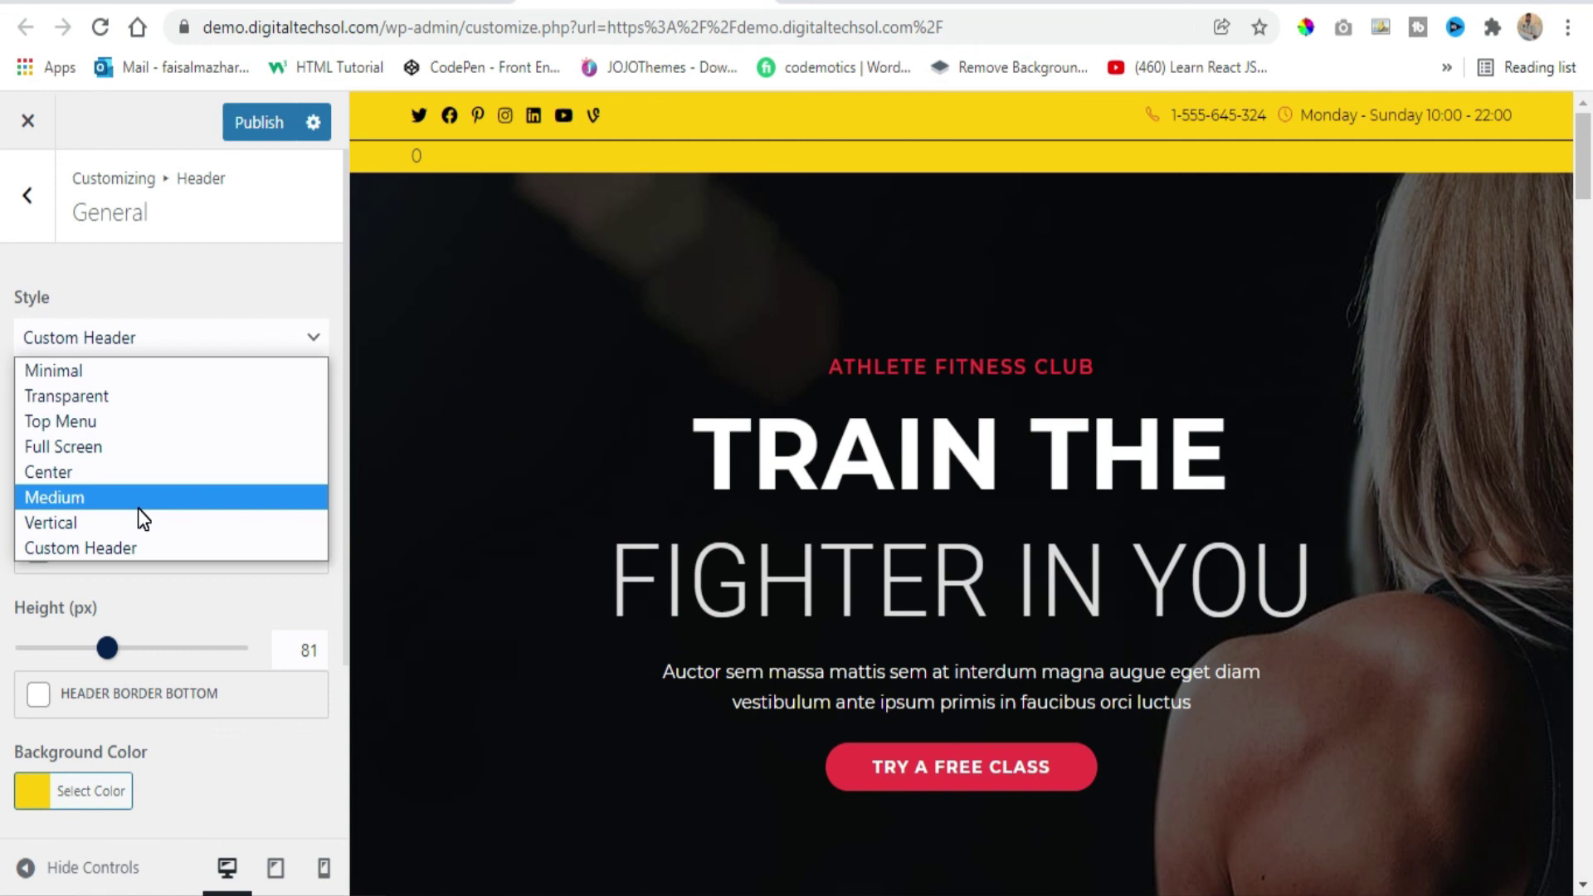
click(180, 336)
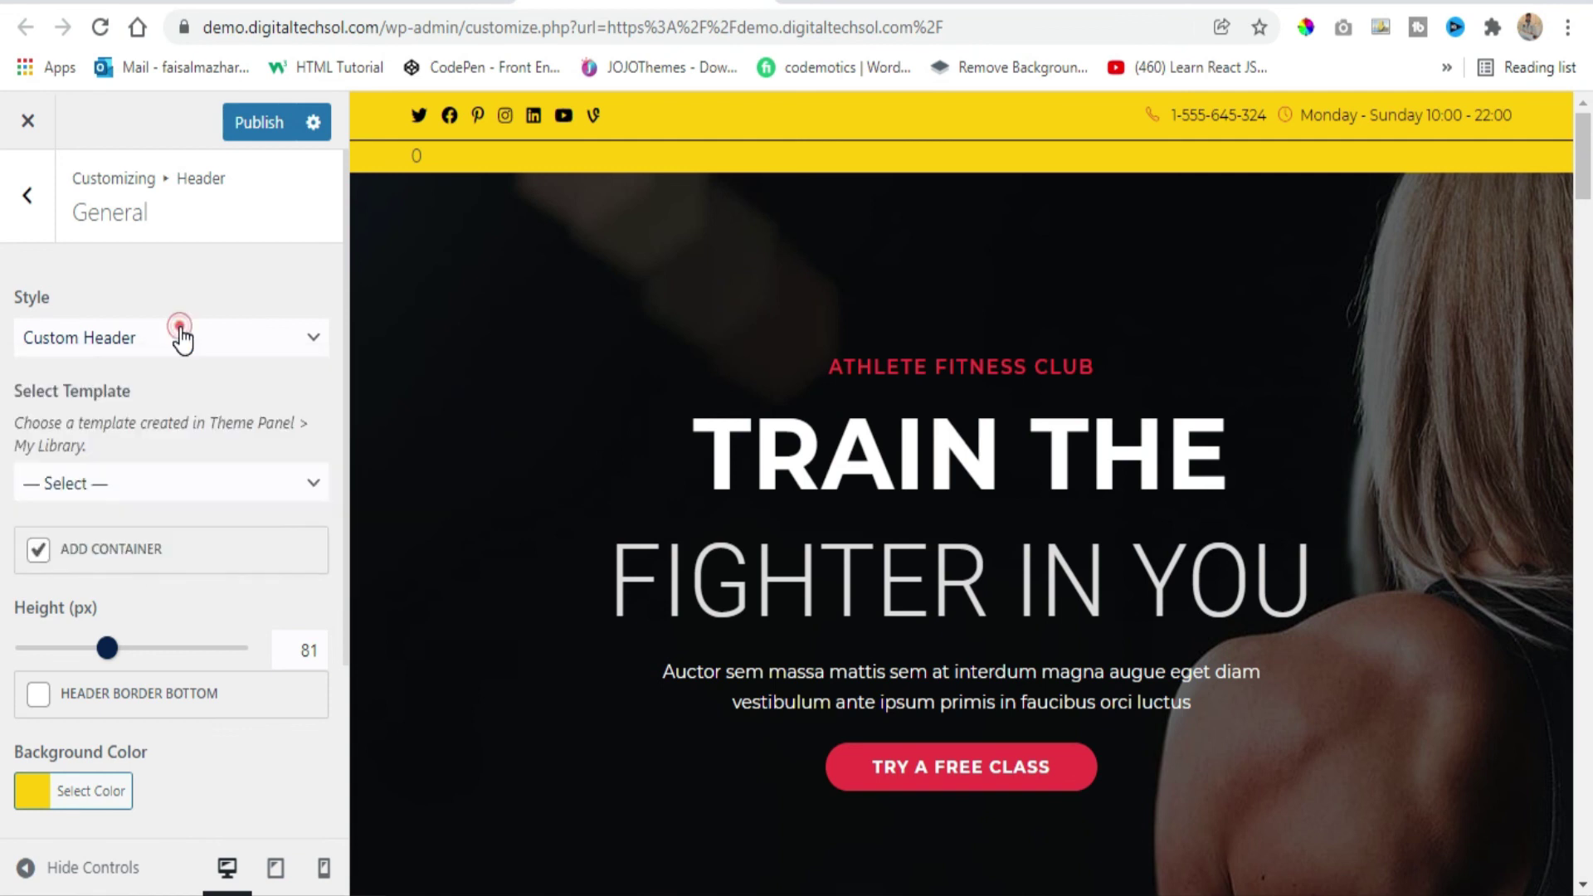